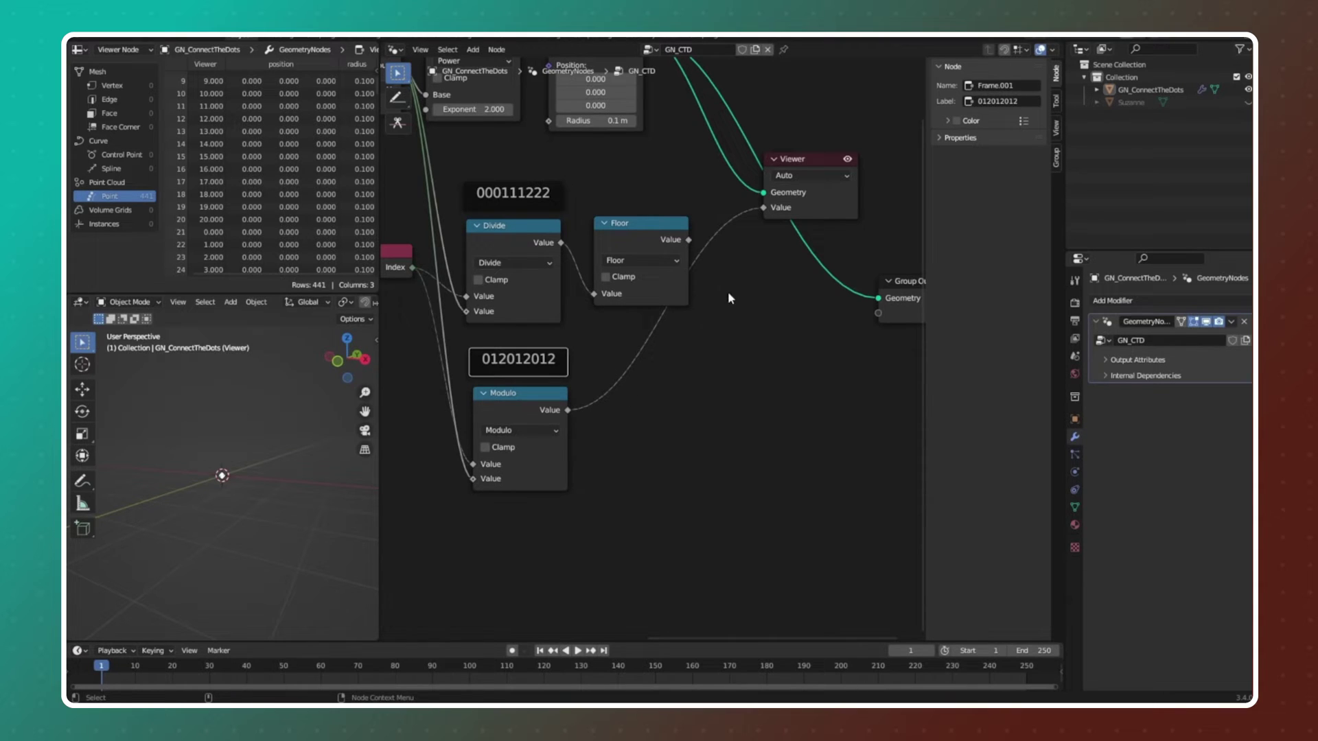
Step: Hide the node sidebar, pan the graph, and orbit the viewport to inspect the finished plexus mesh
key("n")
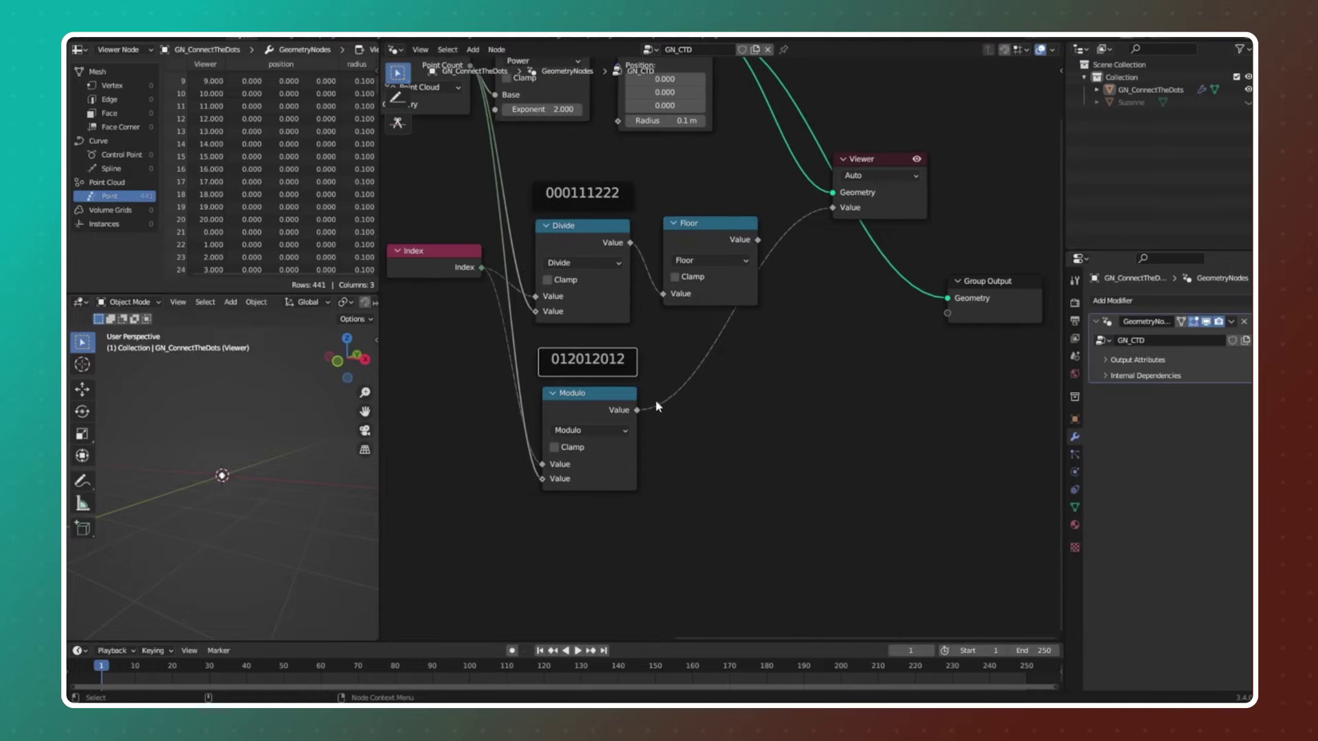
middle_click_drag(657, 406, 727, 418)
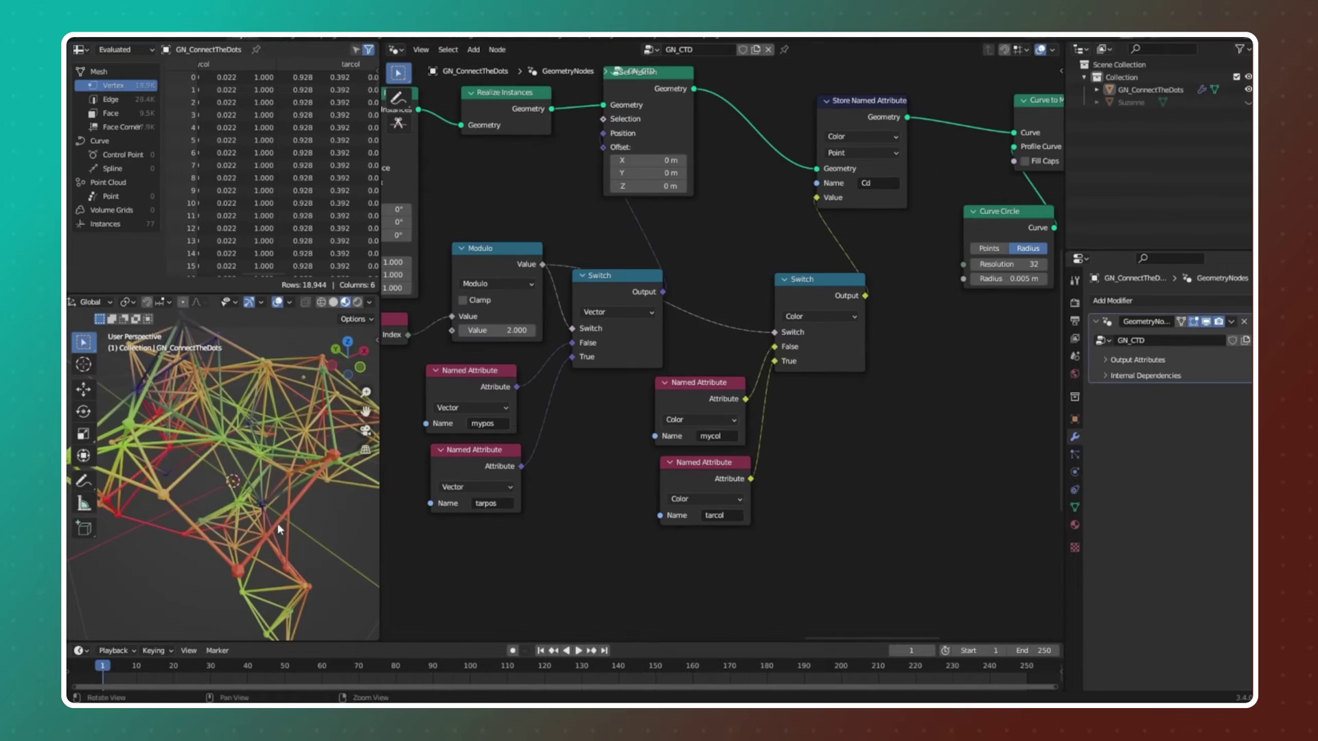
middle_click_drag(233, 494, 230, 466)
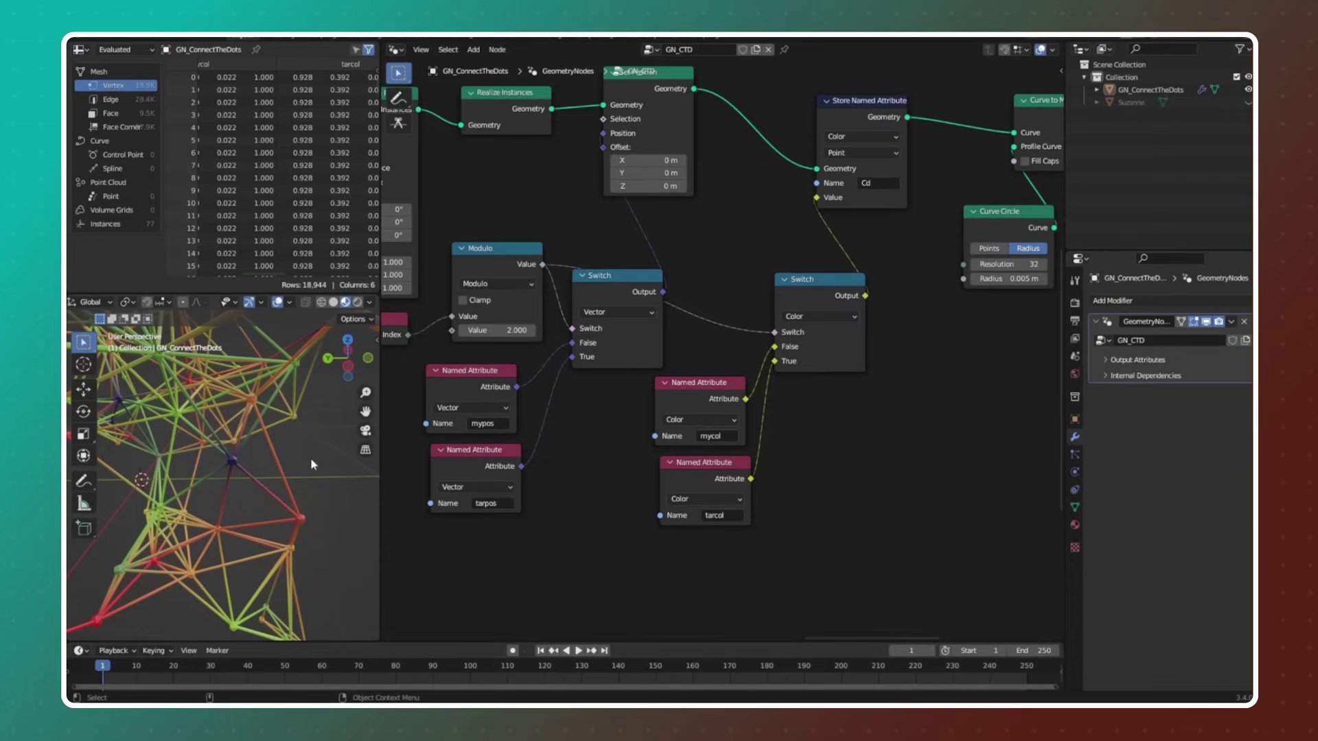
scroll(310, 457, "down", 5)
middle_click_drag(302, 447, 329, 454)
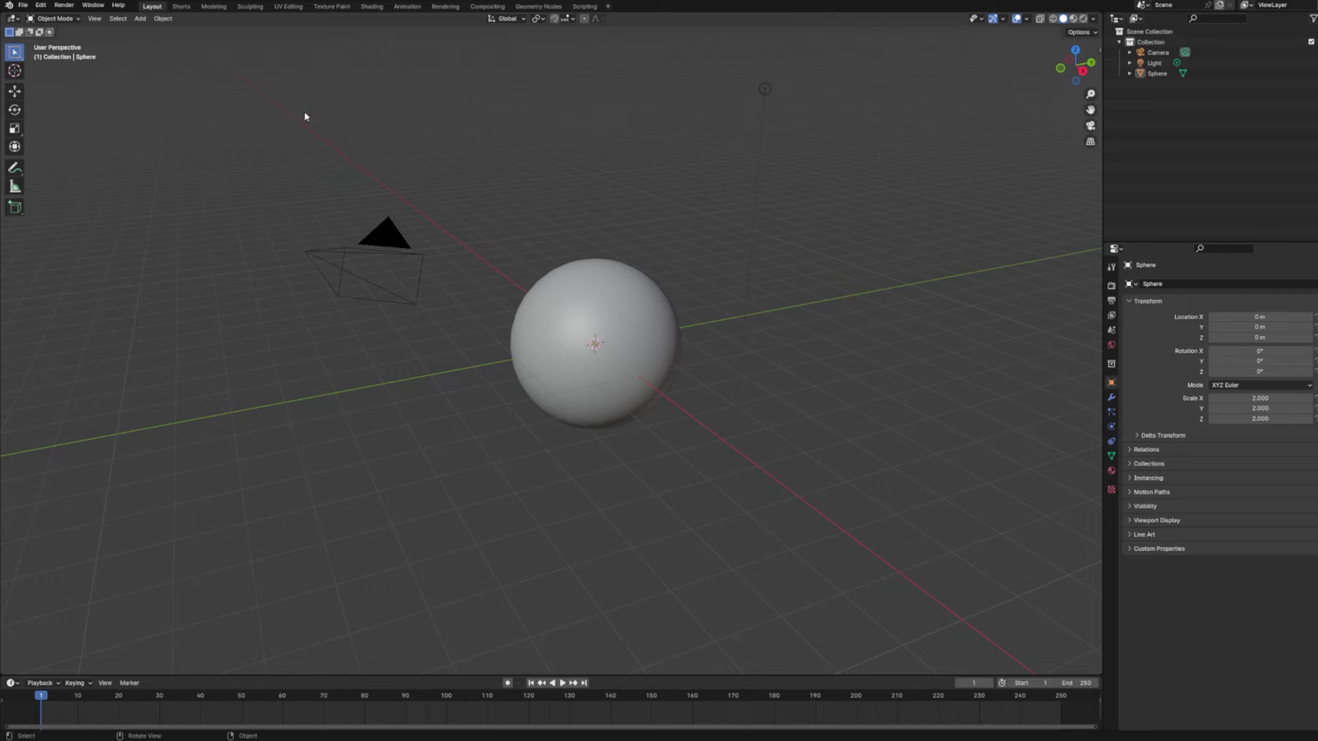
Step: Delete the camera and the light from the scene
left_click_drag(304, 117, 422, 354)
key("Delete")
left_click_drag(626, 44, 306, 541)
key("Delete")
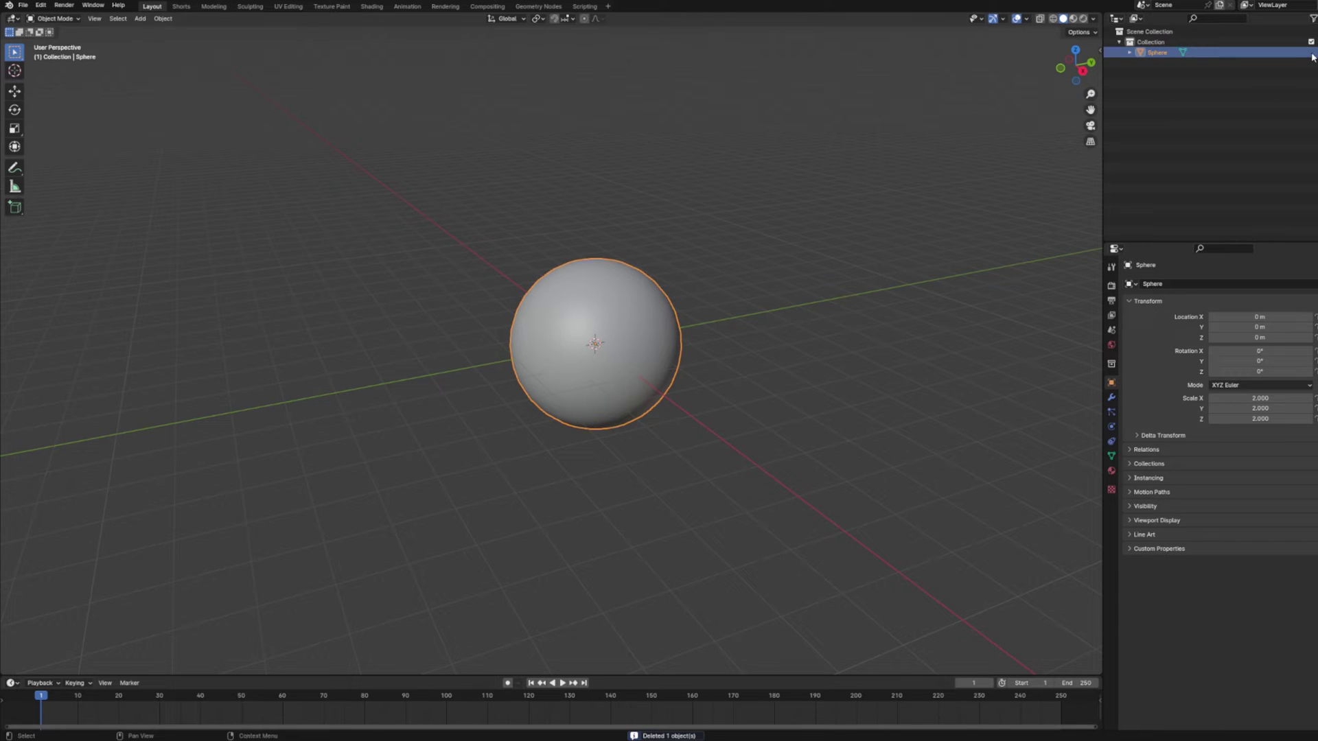
Step: Hide the sphere and add a mesh plane at the world origin
key("h")
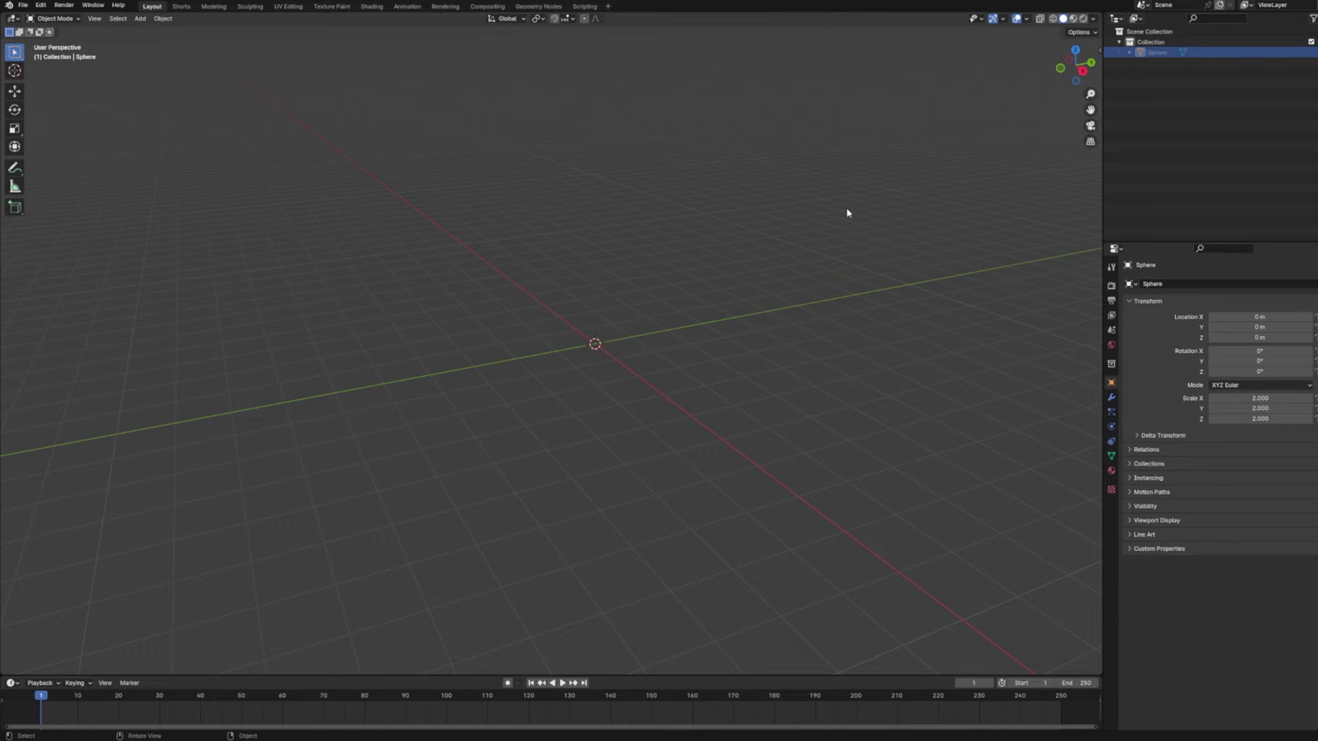
key("shift+a")
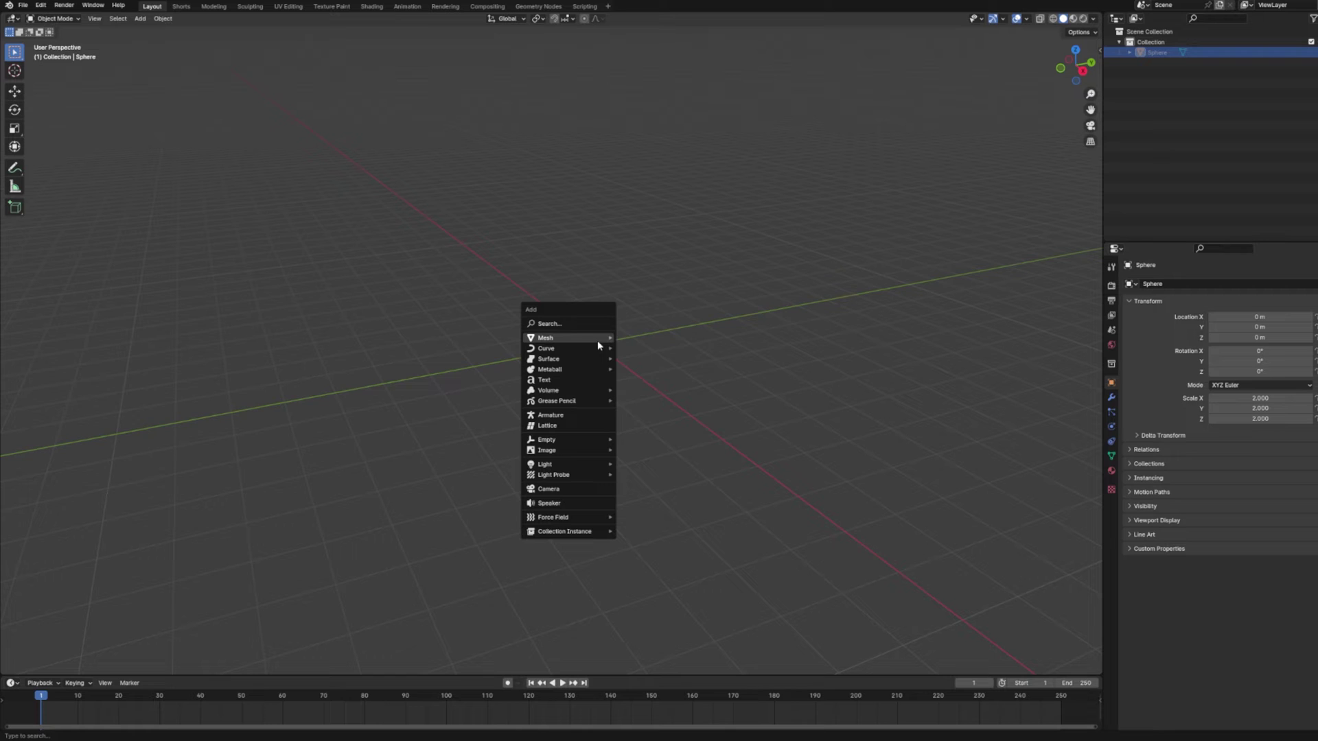
mouse_move(597, 340)
left_click(662, 338)
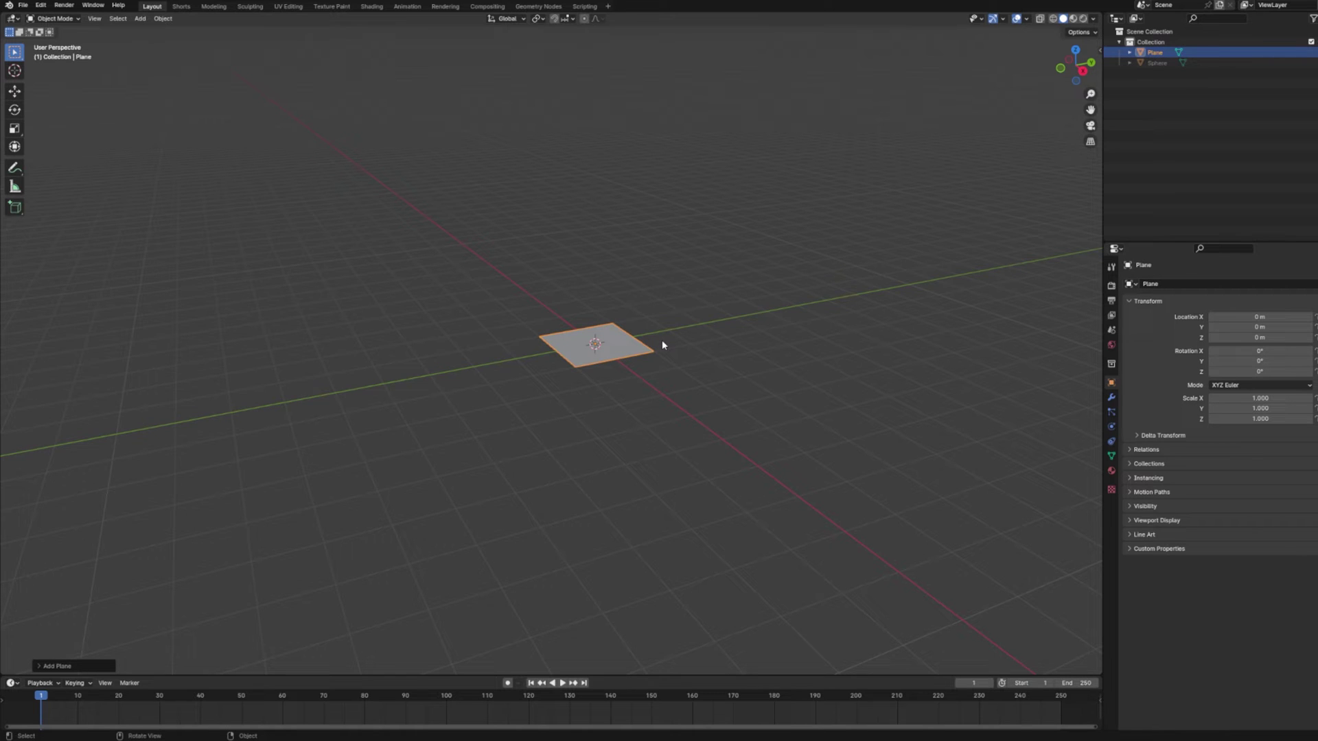
Step: Turn the enlarged bottom area into a Geometry Node Editor with a new group named 'Plexus Effect'
left_click_drag(68, 676, 516, 307)
key("shift+F3")
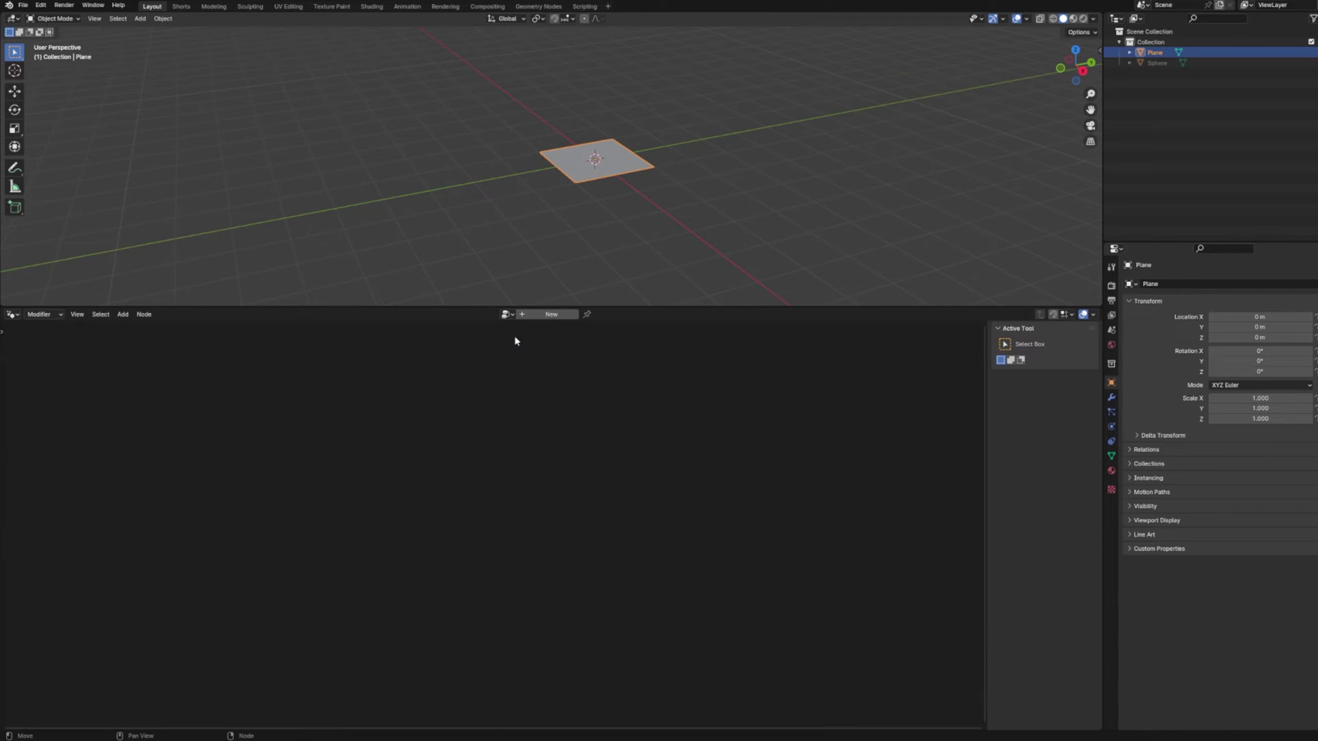
left_click(529, 315)
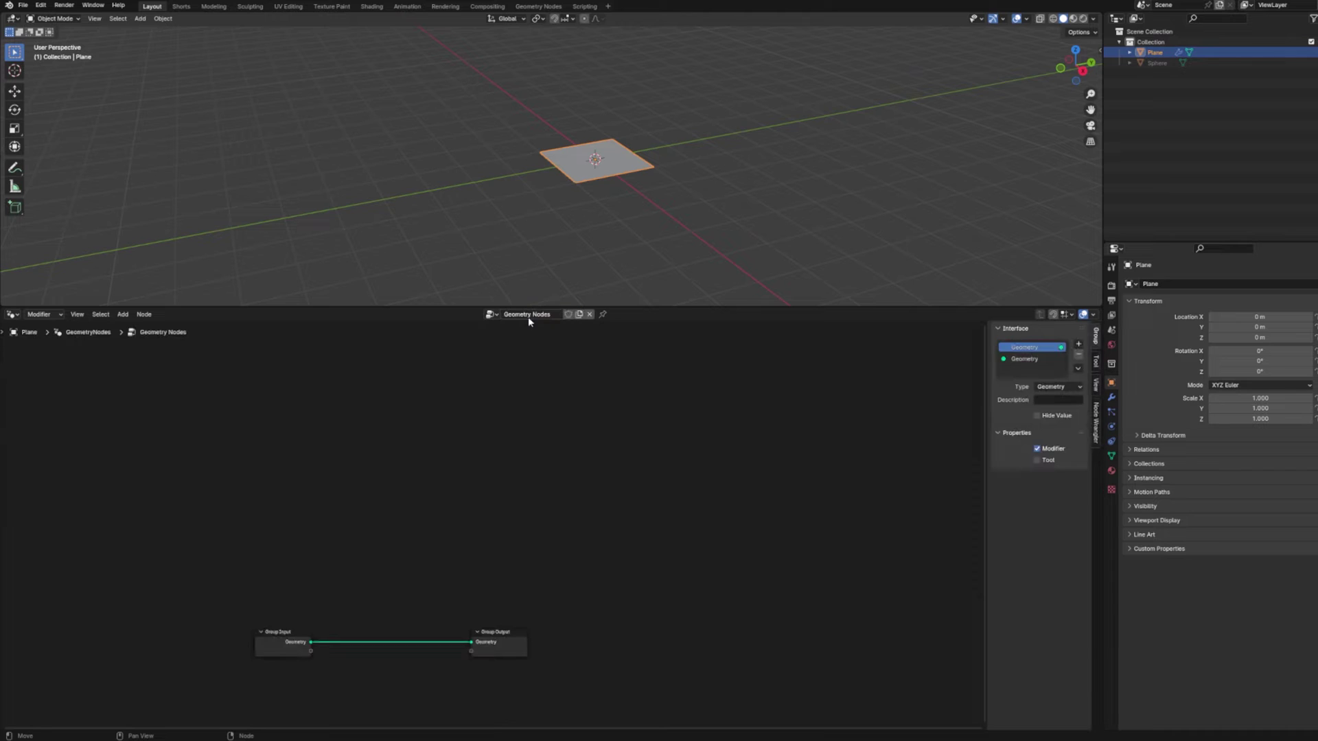
double_click(537, 314)
type("Plexus Ef")
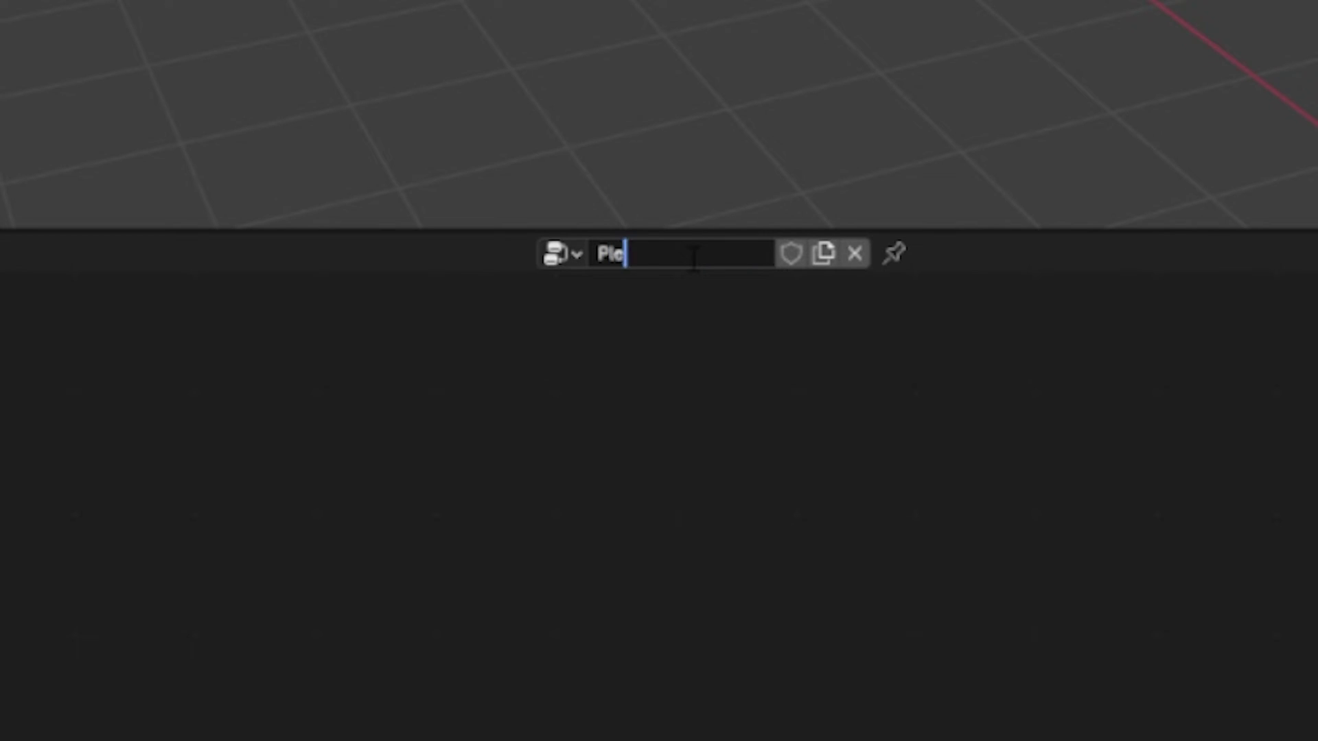
type("fect")
key("Return")
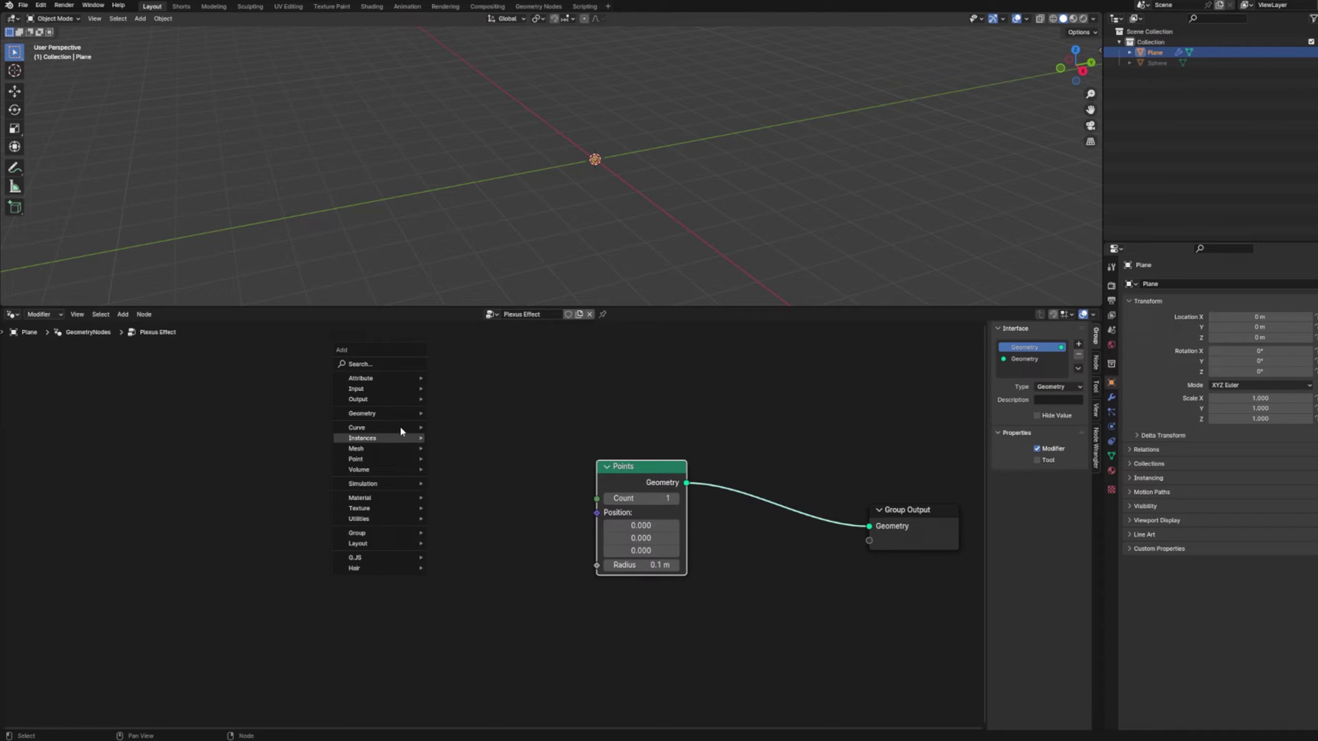
Step: Add a Random Value node set to Vector with Min -1 on all axes
left_click(379, 364)
type("random")
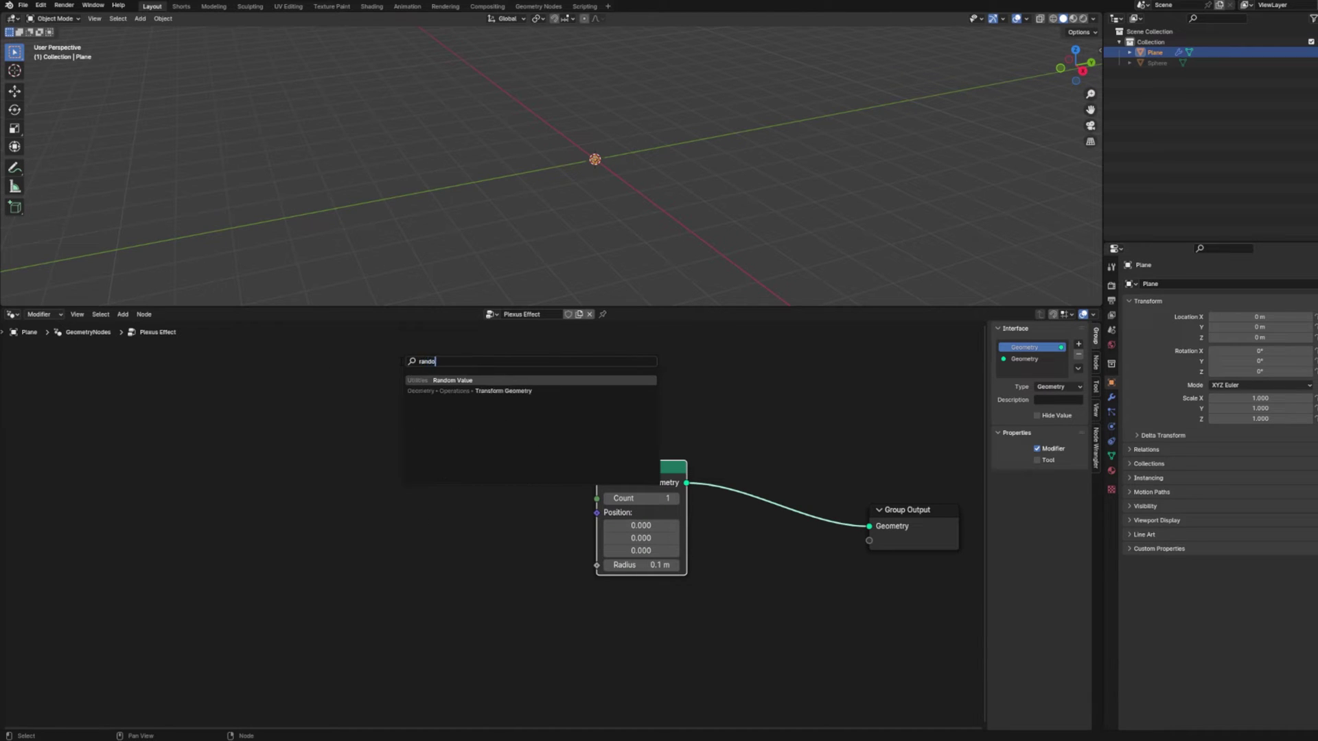
key("Return")
left_click(400, 361)
left_click(443, 401)
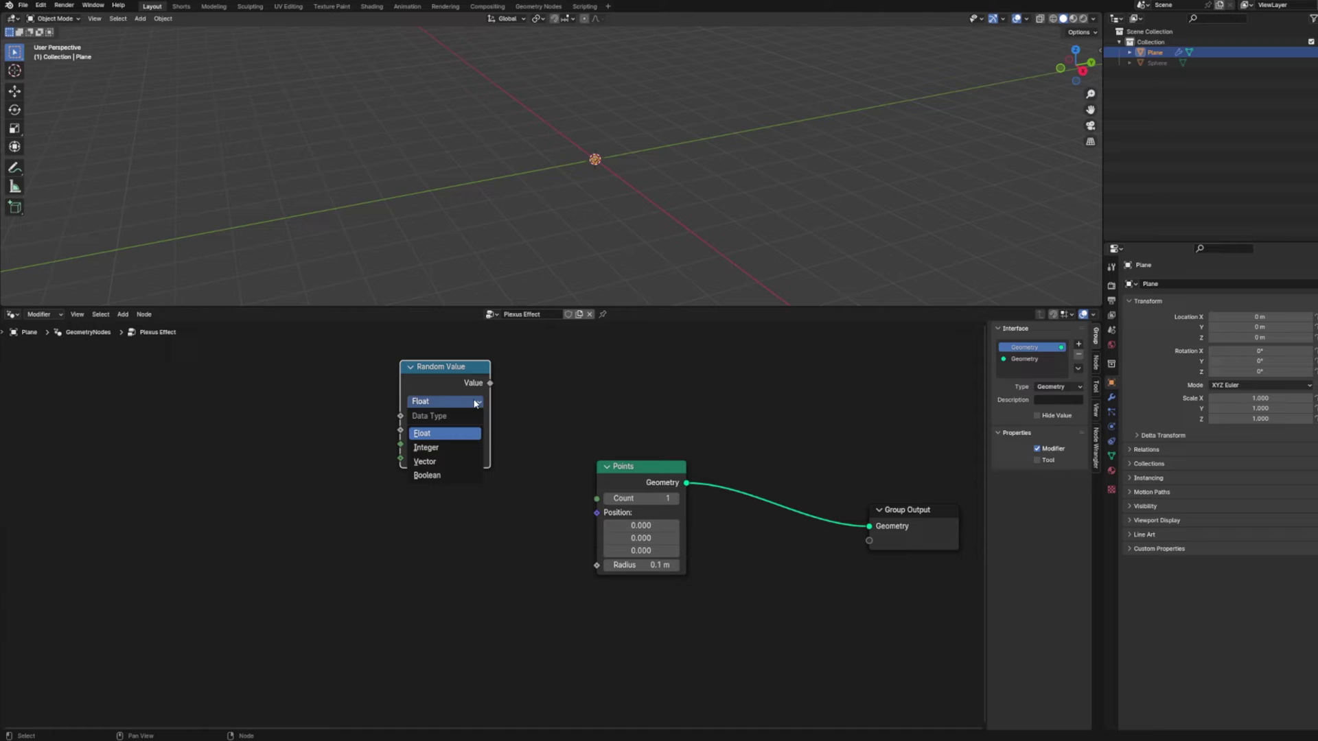
left_click(439, 468)
left_click_drag(447, 427, 446, 453)
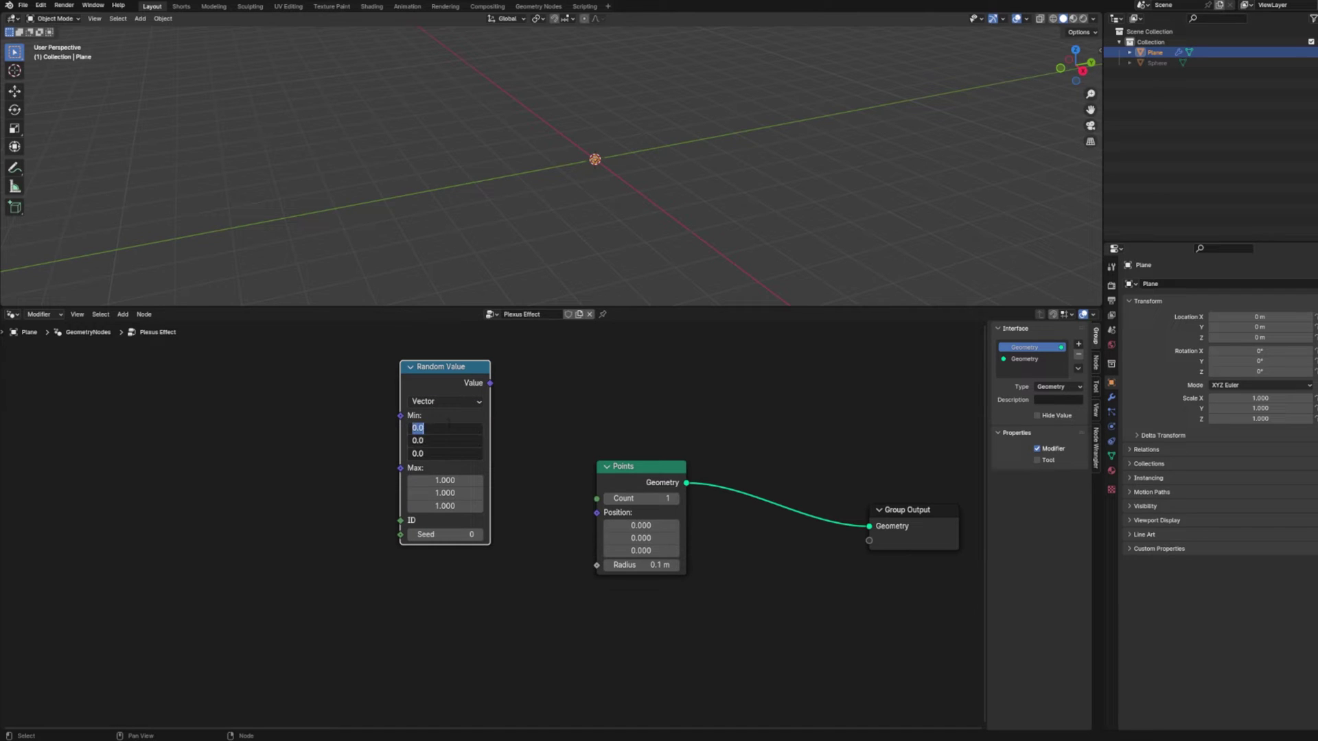
type("-1")
key("Return")
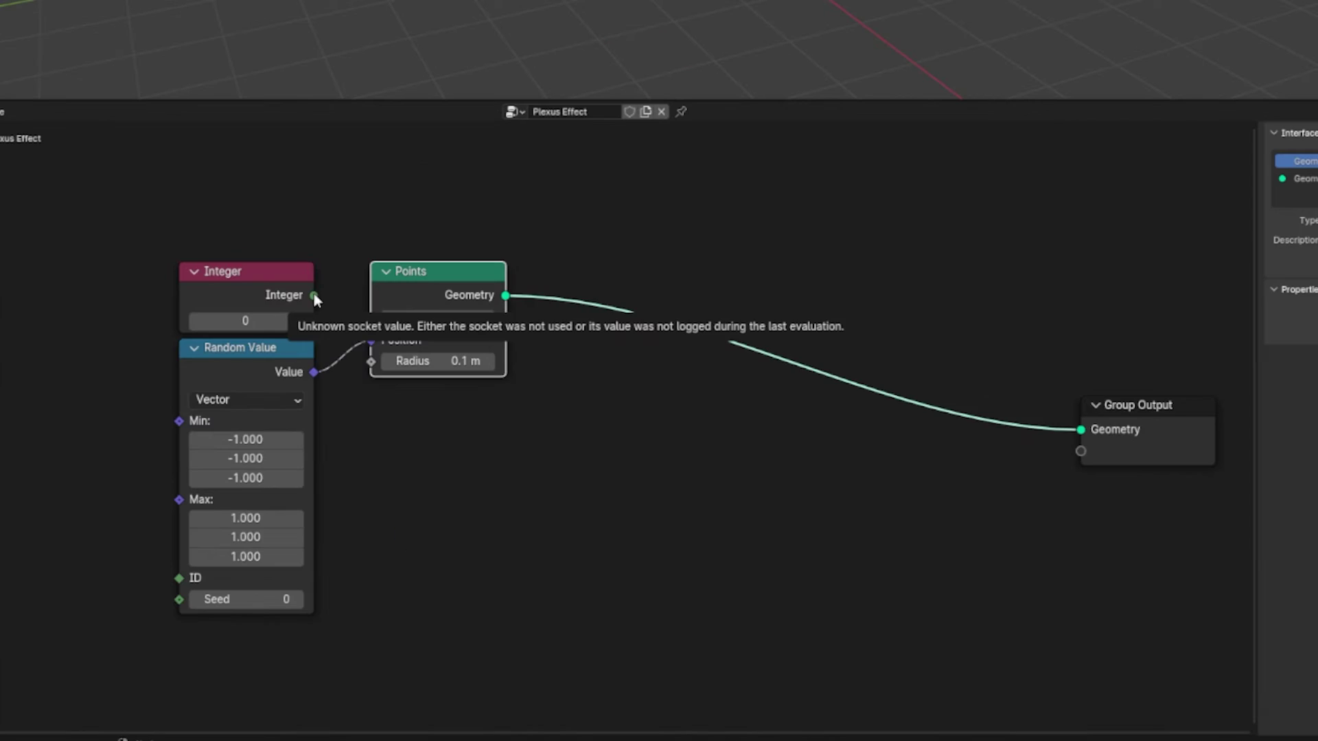
Step: Link the Integer value of 10 into the Points Count
left_click_drag(357, 436, 383, 438)
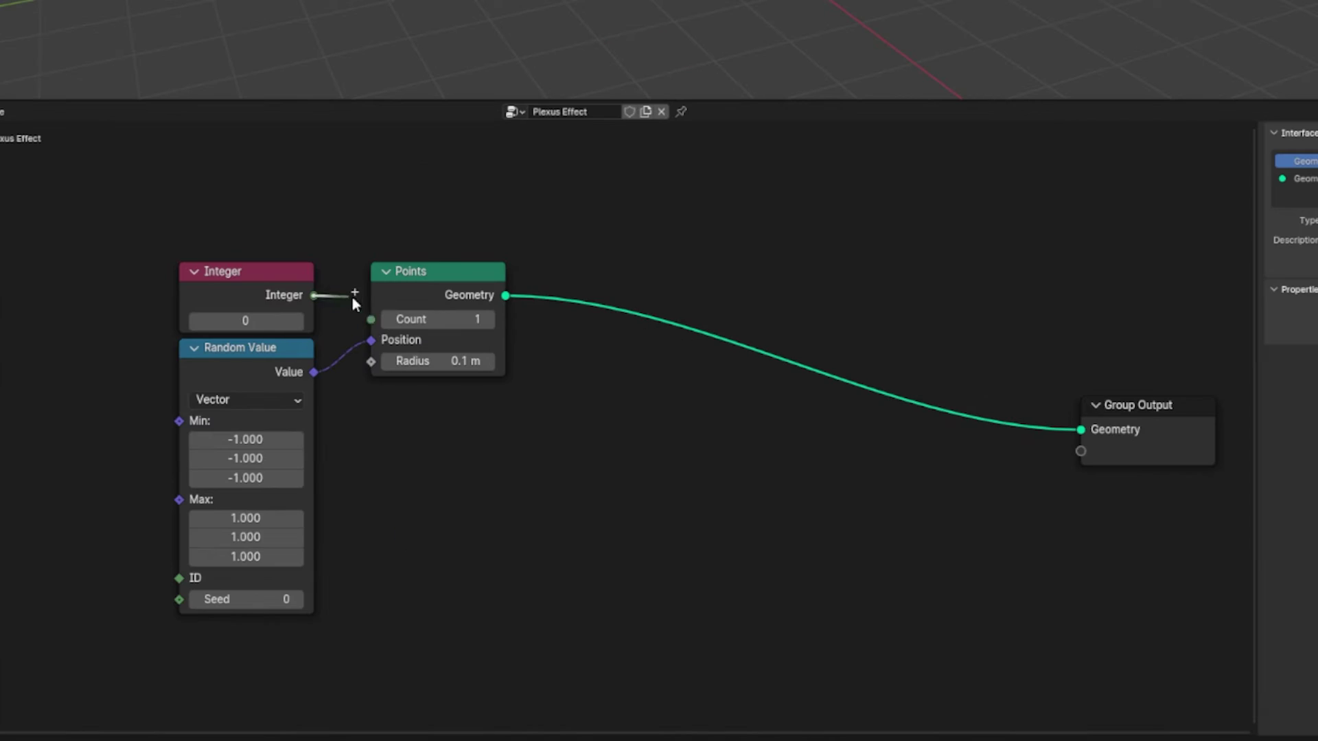
left_click_drag(379, 320, 377, 315)
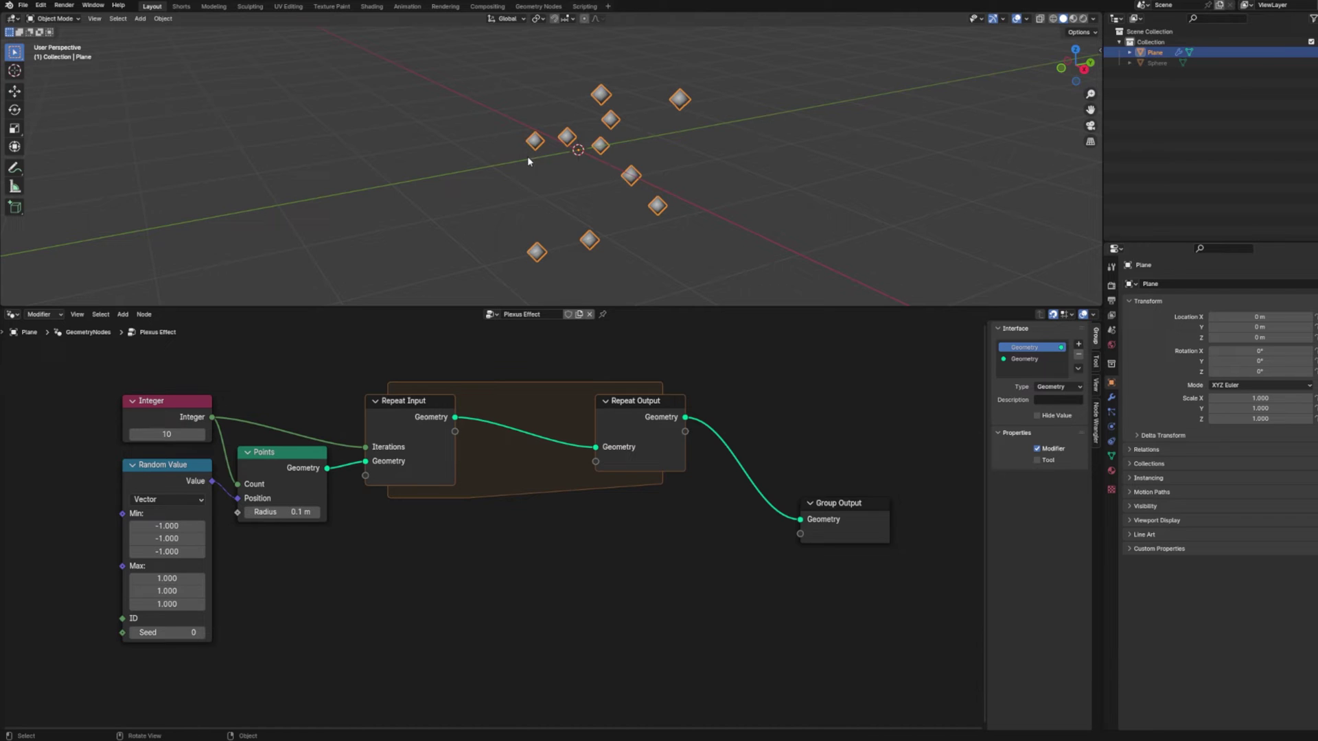
Step: Add a Sample Index node inside the repeat zone
key("shift+a")
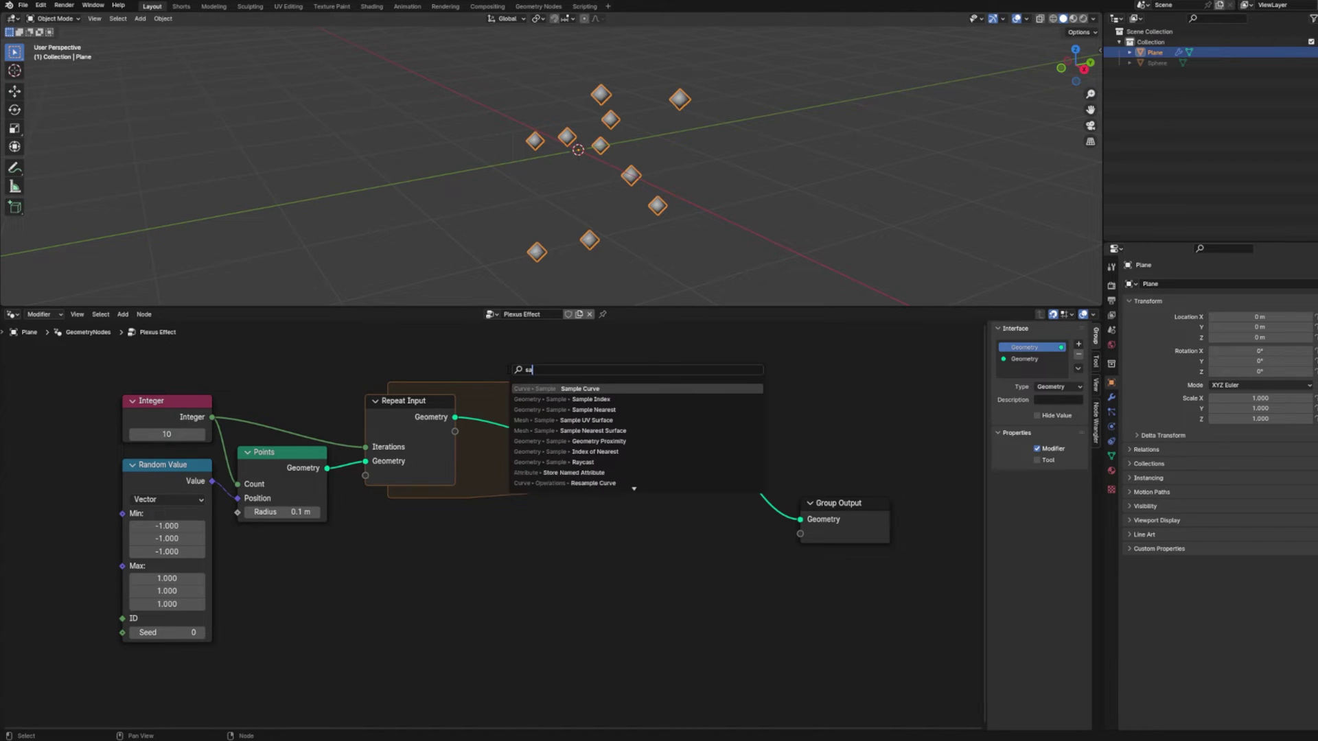
type("sample in")
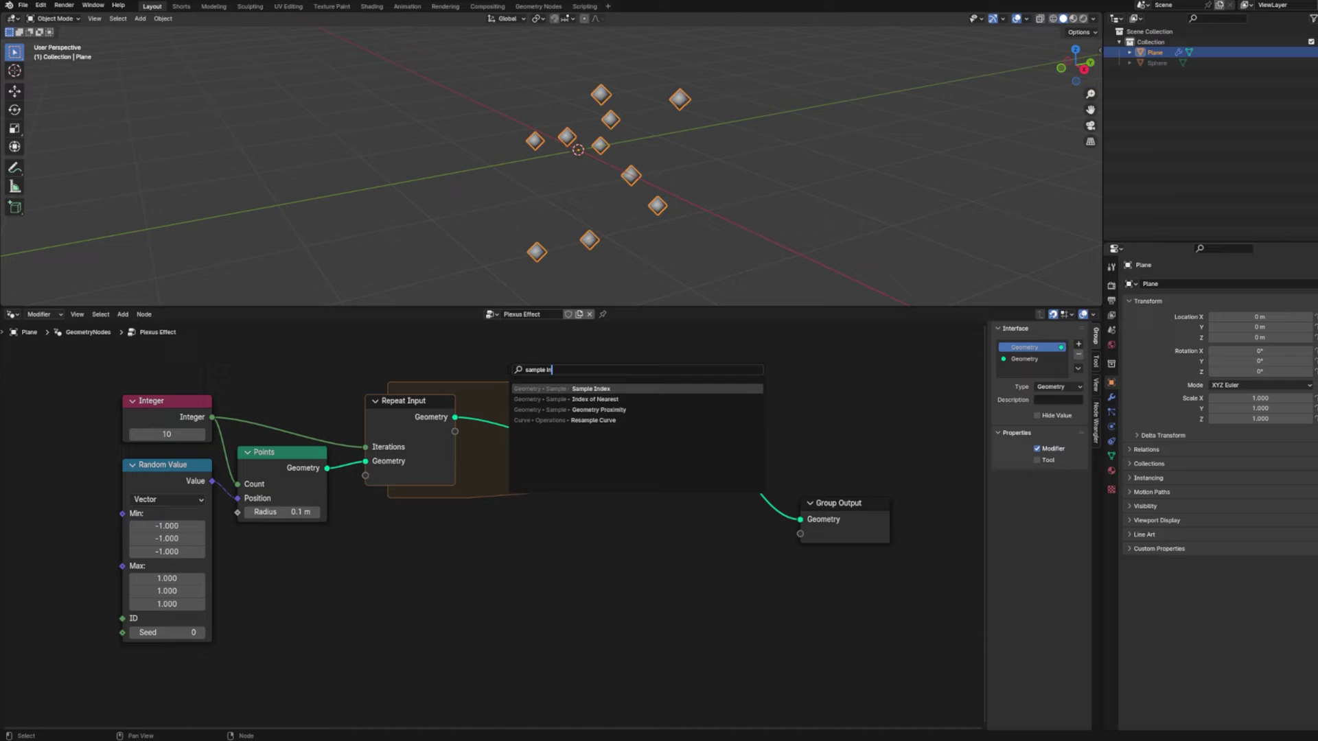
key("Return")
left_click(525, 467)
Step: Widen the repeat zone by moving Repeat Output and Group Output right, and enlarge the node editor
left_click_drag(796, 514, 948, 513)
left_click_drag(671, 441, 827, 441)
scroll(827, 441, "down", 3)
left_click_drag(529, 421, 740, 593)
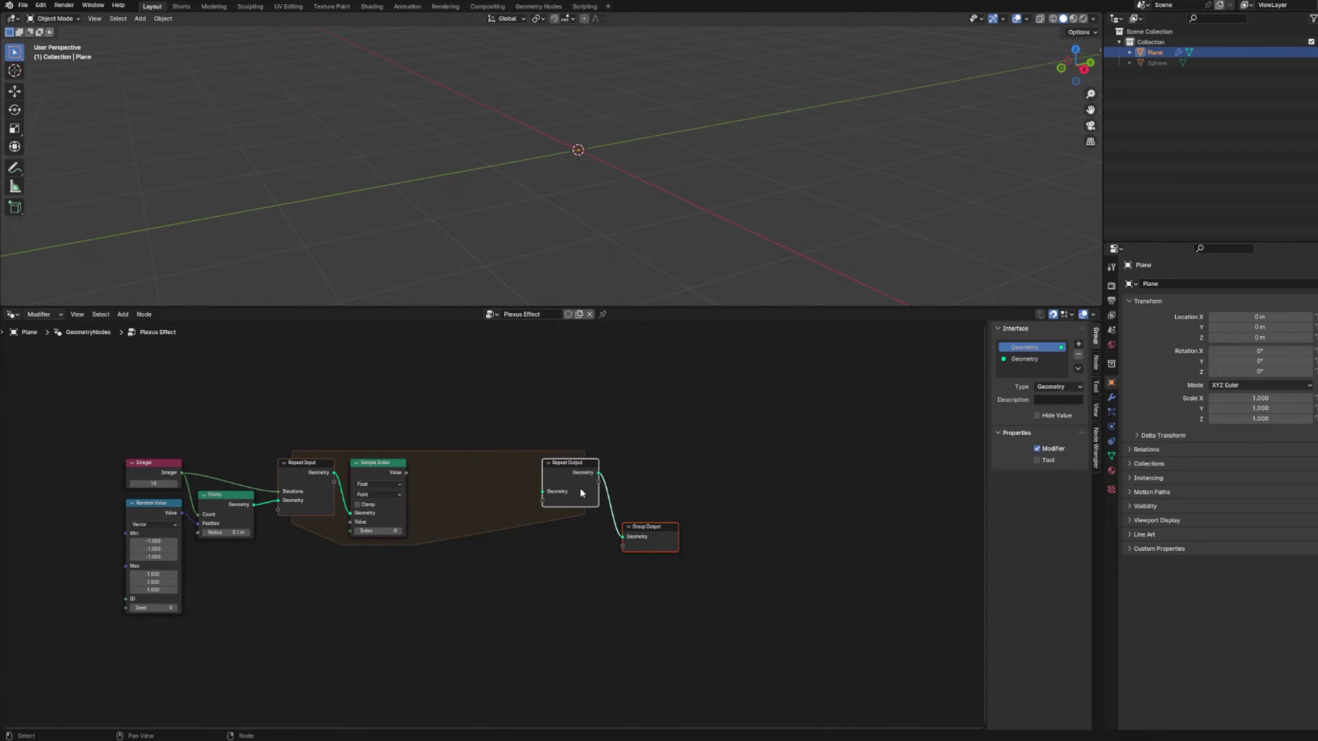
left_click_drag(581, 493, 861, 480)
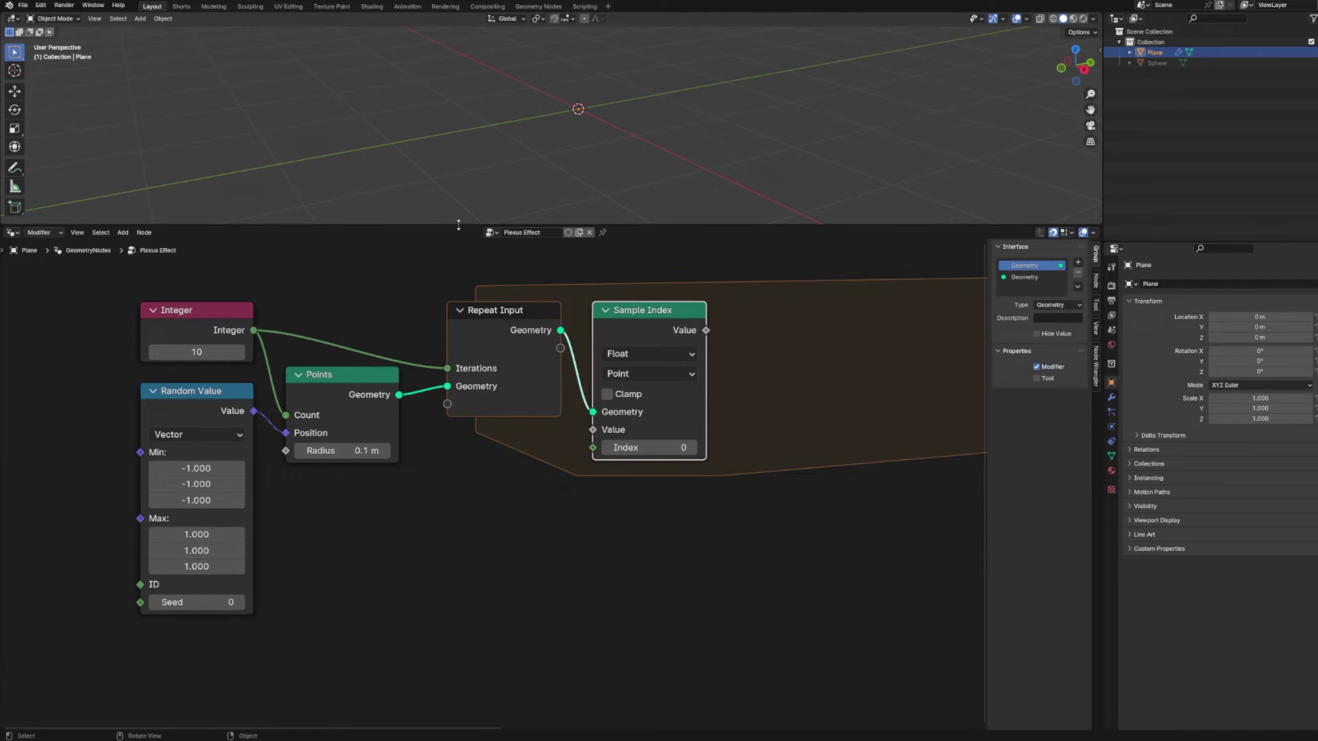
left_click_drag(458, 225, 458, 114)
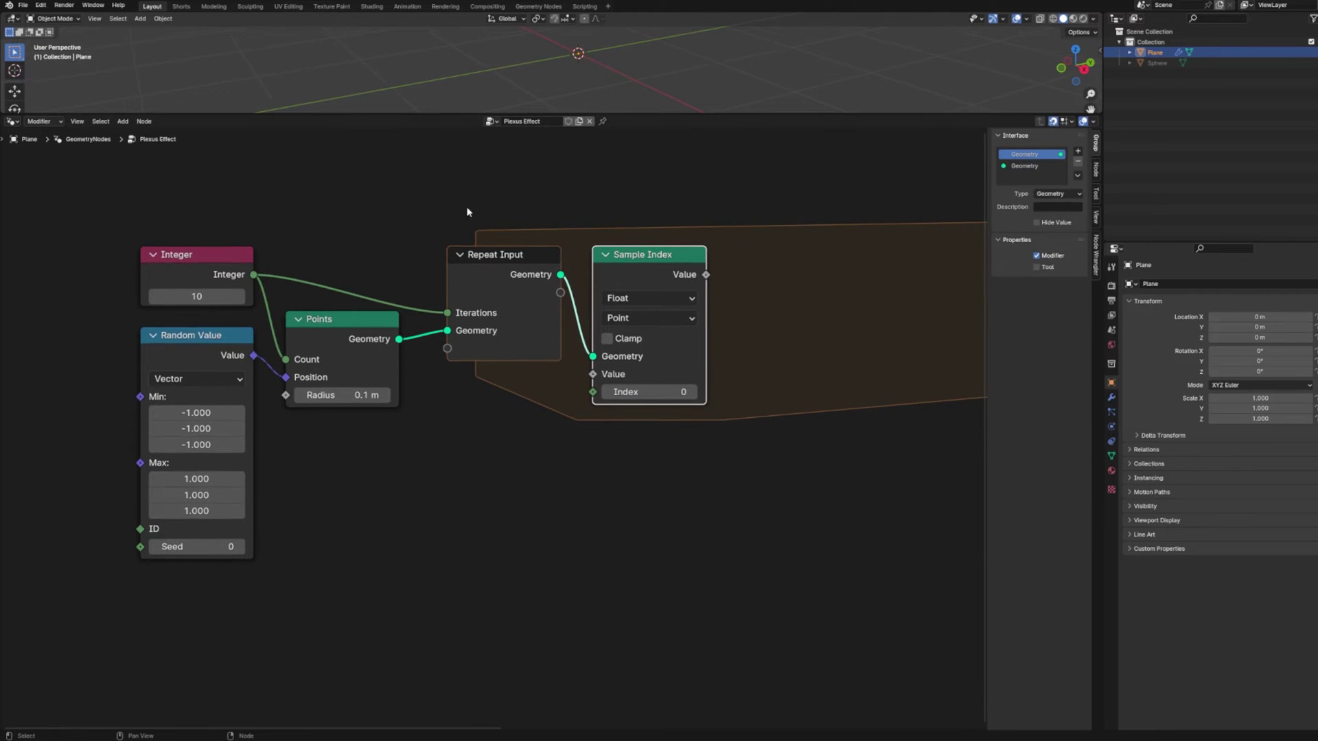
middle_click_drag(508, 349, 344, 352)
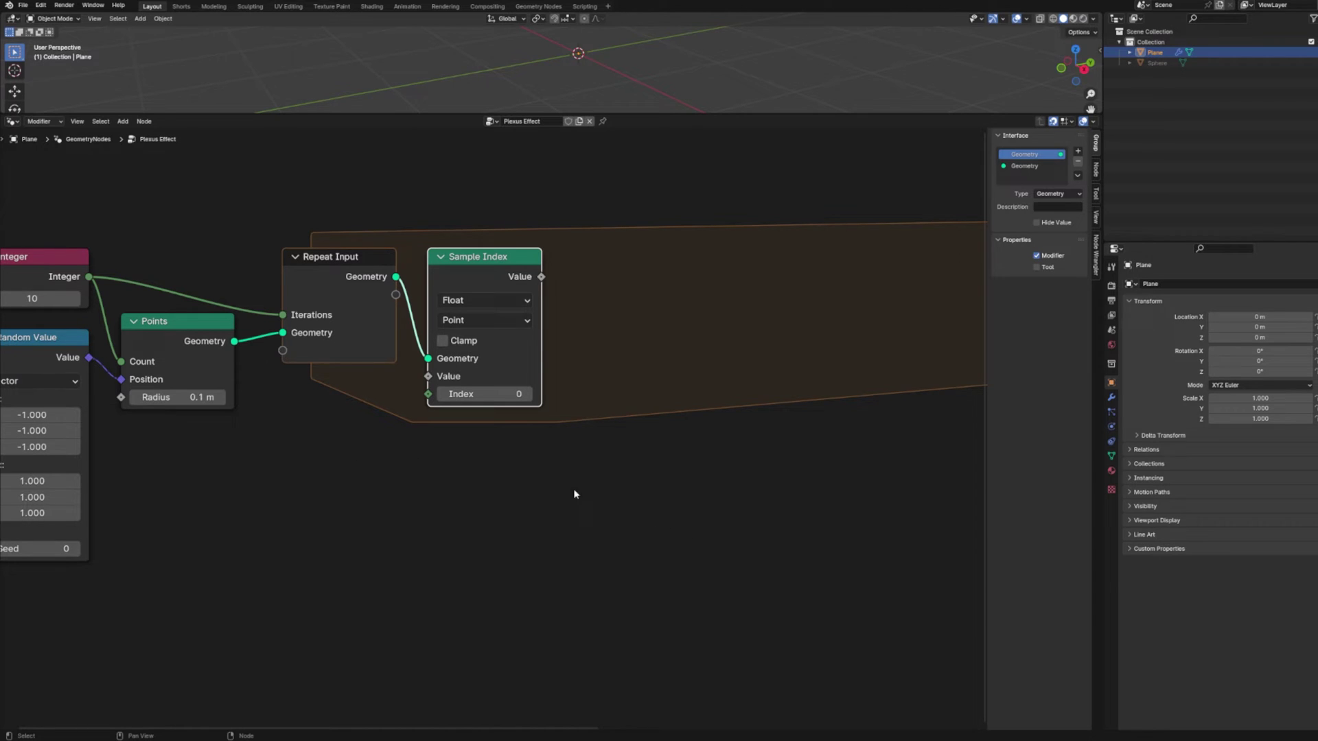
Step: Duplicate Sample Index, feed both with repeat Geometry and Position, and drive the lower Index from an Index node
left_click_drag(396, 277, 388, 480)
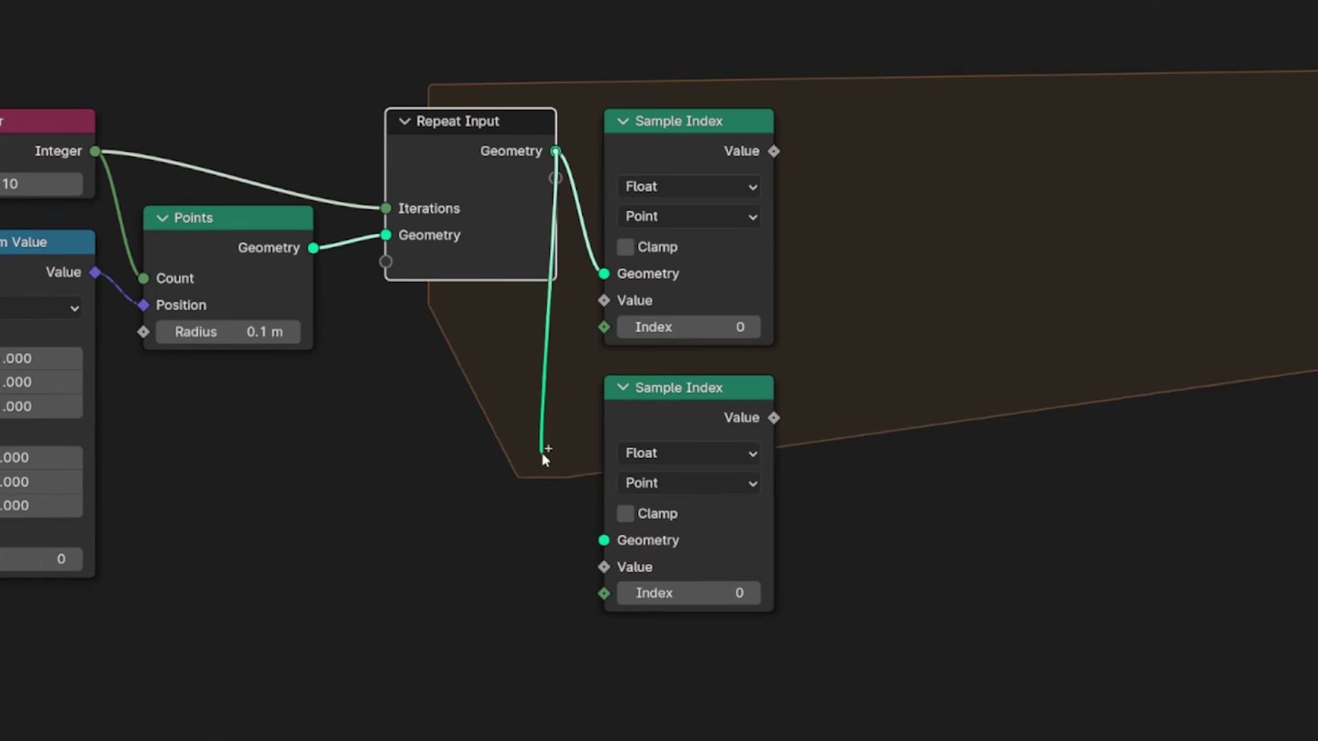
left_click_drag(545, 459, 604, 540)
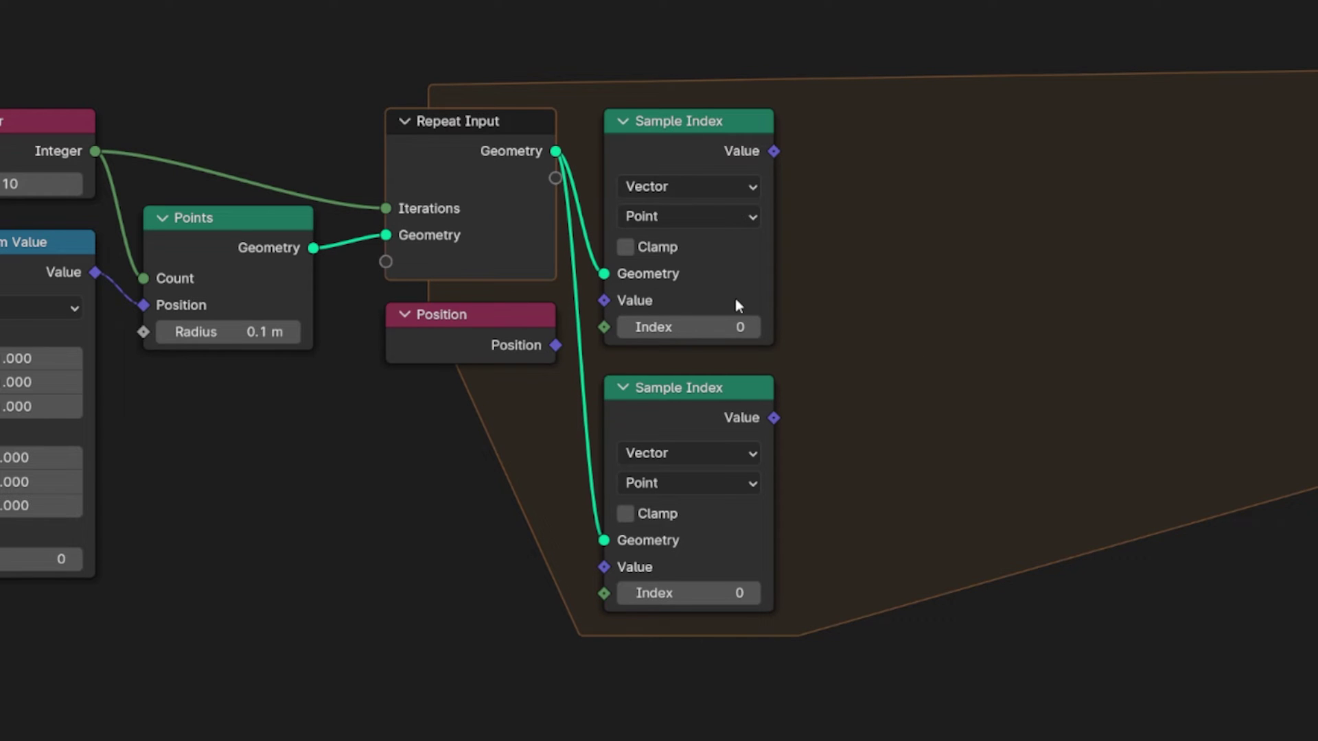
left_click_drag(556, 345, 606, 298)
left_click_drag(556, 345, 604, 567)
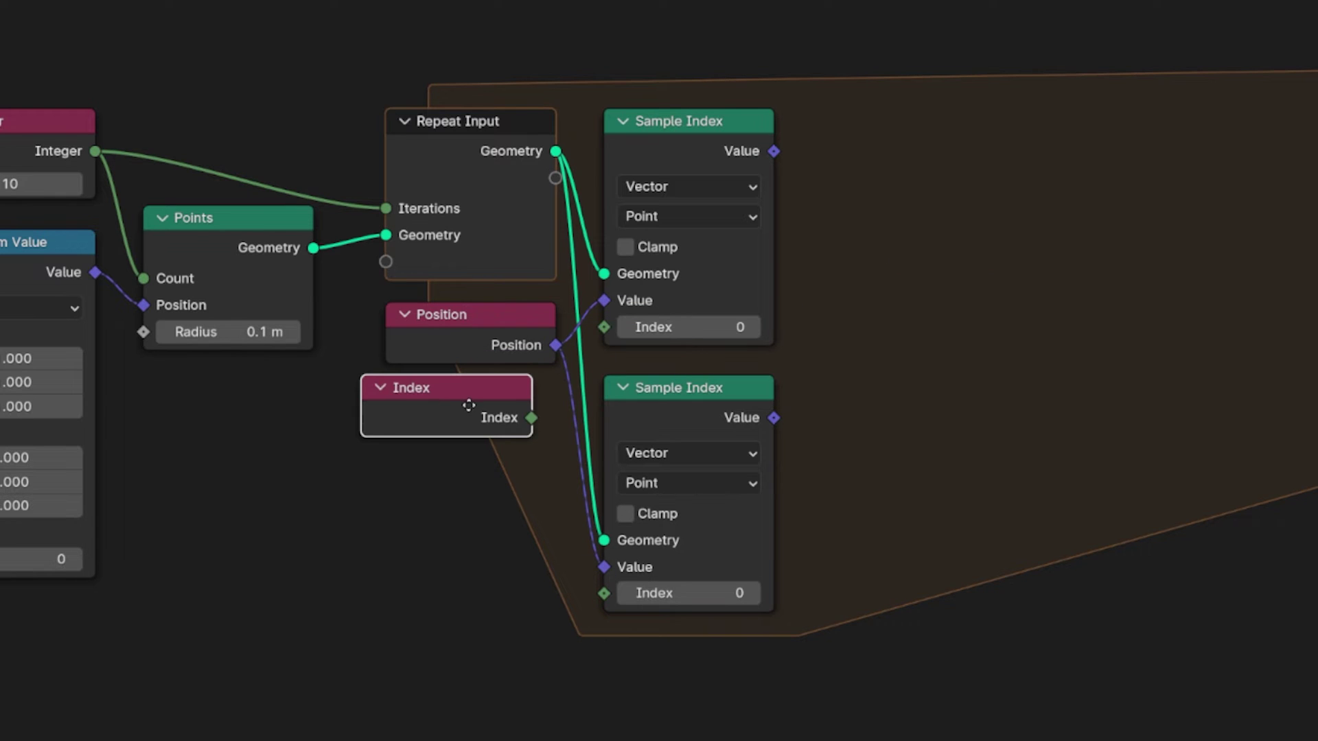
left_click(480, 405)
left_click_drag(555, 418, 606, 599)
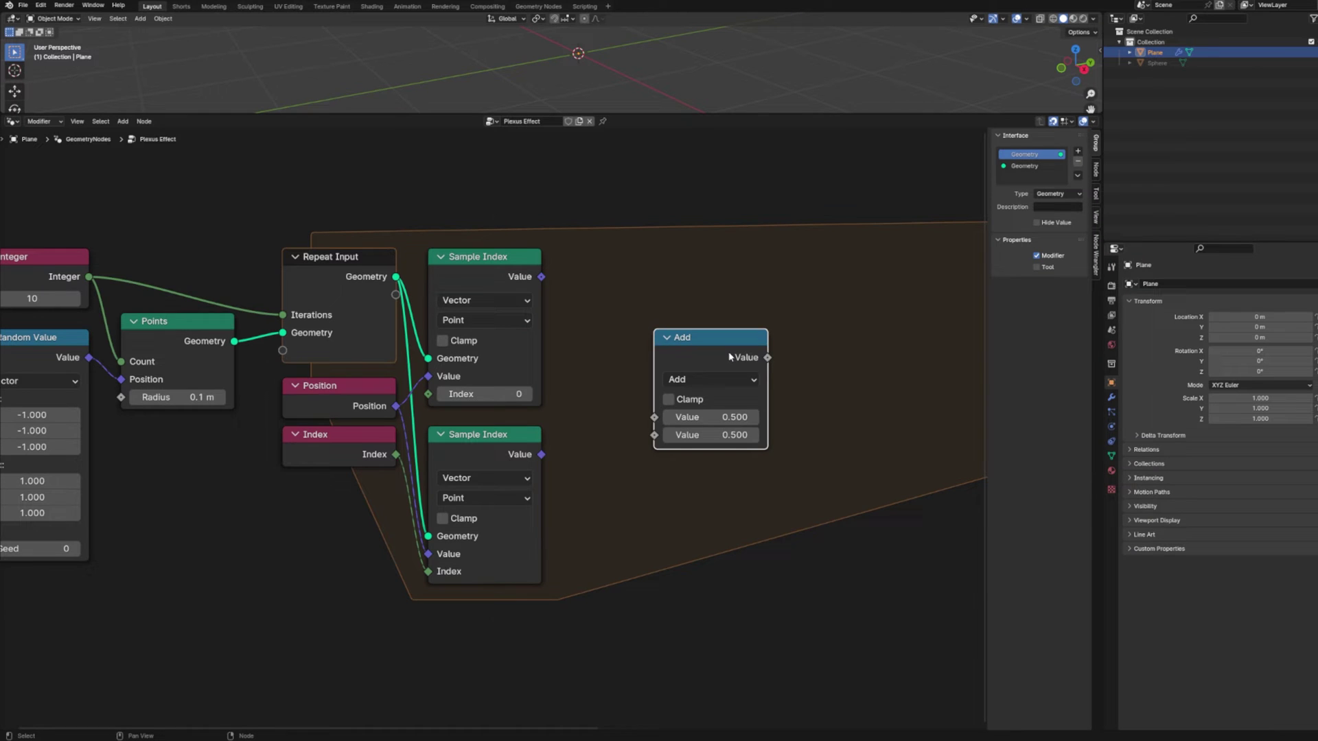
Step: Pass the Add node's first value through the repeat zone as a new Value item
scroll(749, 362, "down", 1)
middle_click_drag(748, 362, 508, 433)
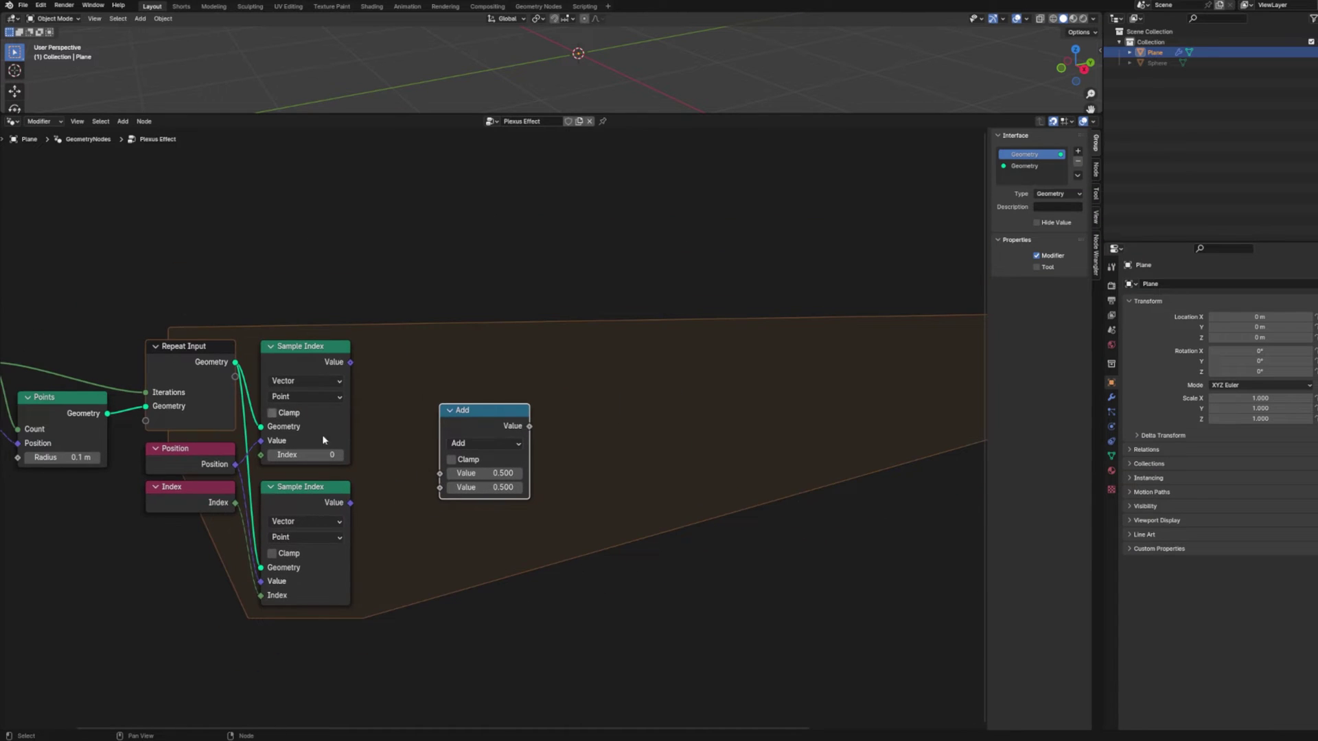
left_click_drag(439, 473, 235, 377)
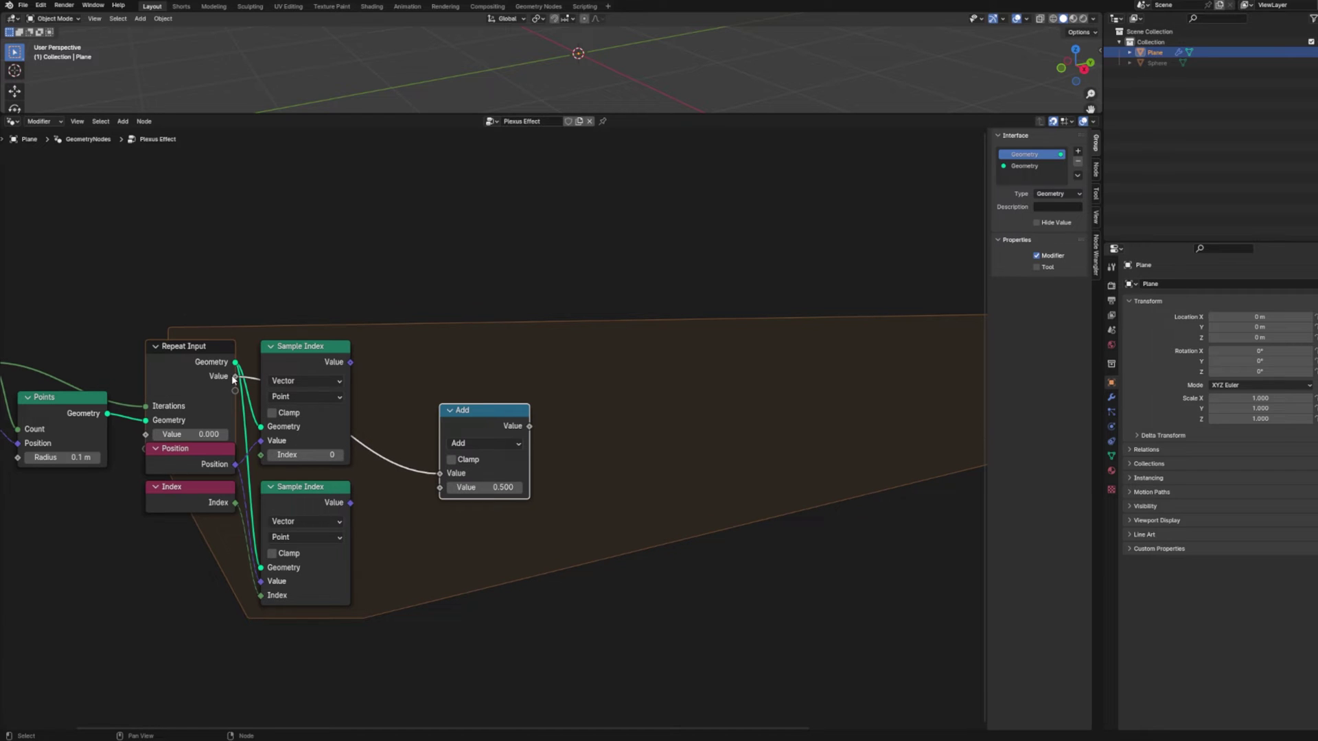
middle_click_drag(158, 385, 456, 382)
scroll(456, 383, "up", 1)
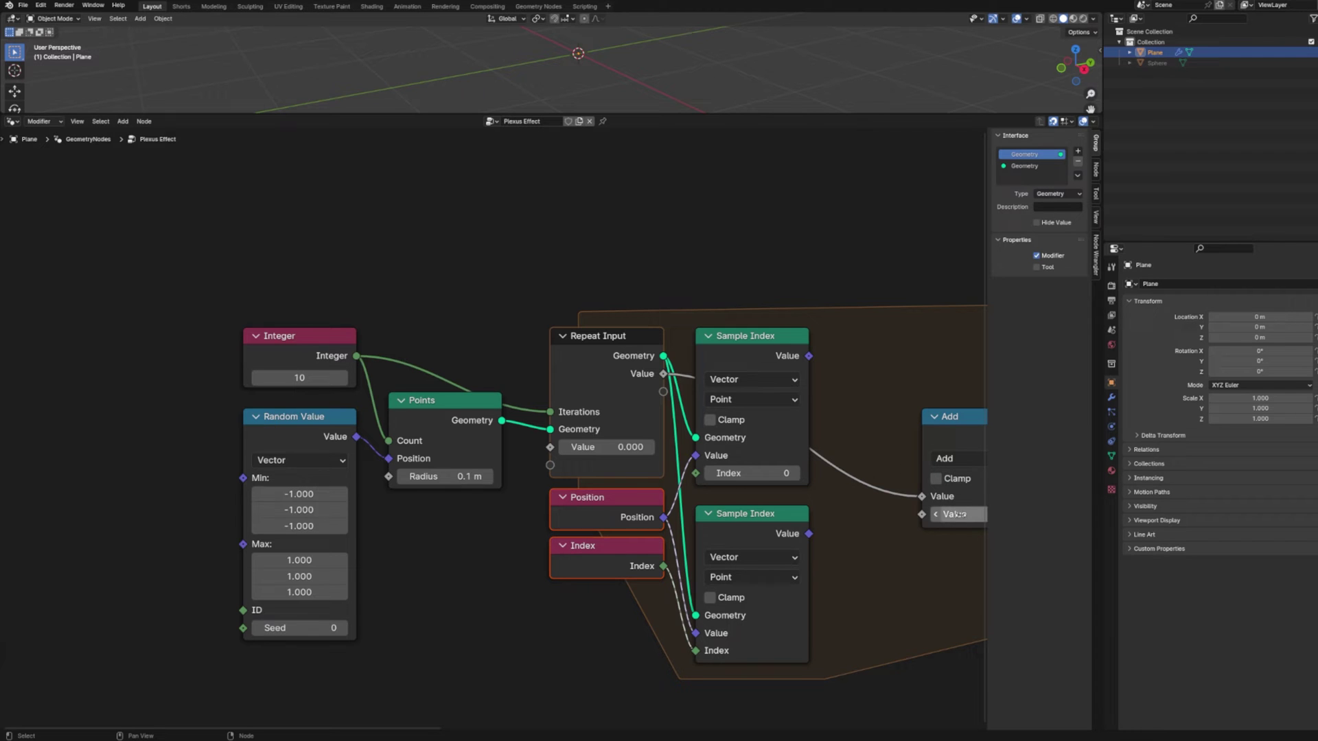
Step: Set the Add node's second value to 1
middle_click_drag(945, 553, 710, 562)
left_click(736, 528)
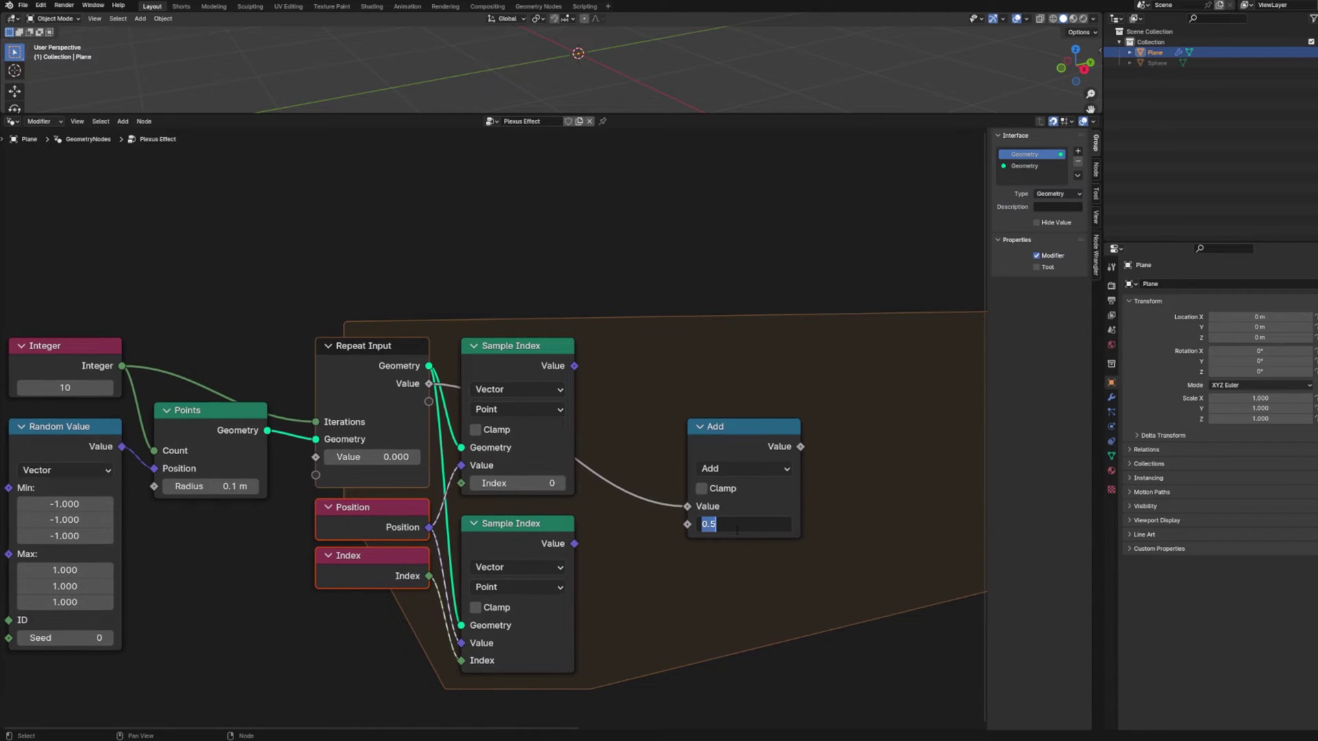
type("1")
key("Return")
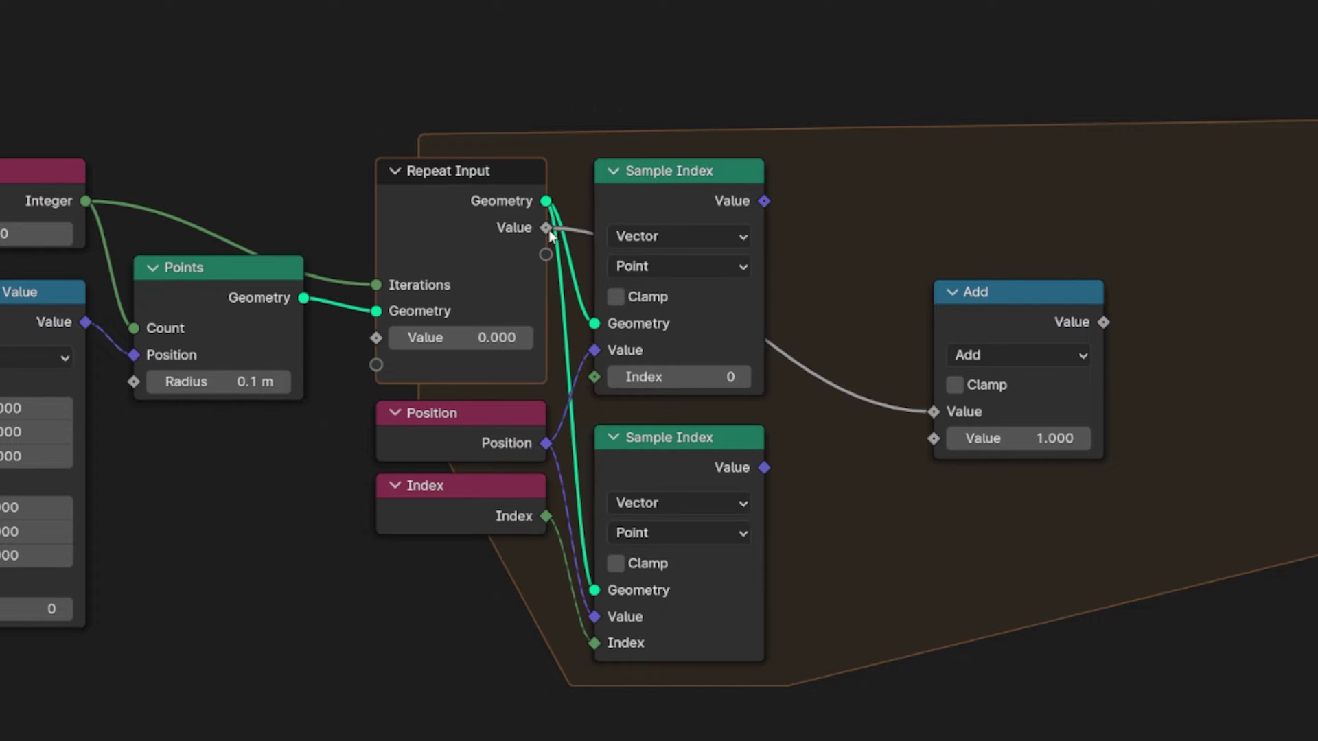
Step: Link repeat Value to the top Sample Index's Index and Add's result to Repeat Output Value
left_click_drag(547, 228, 611, 374)
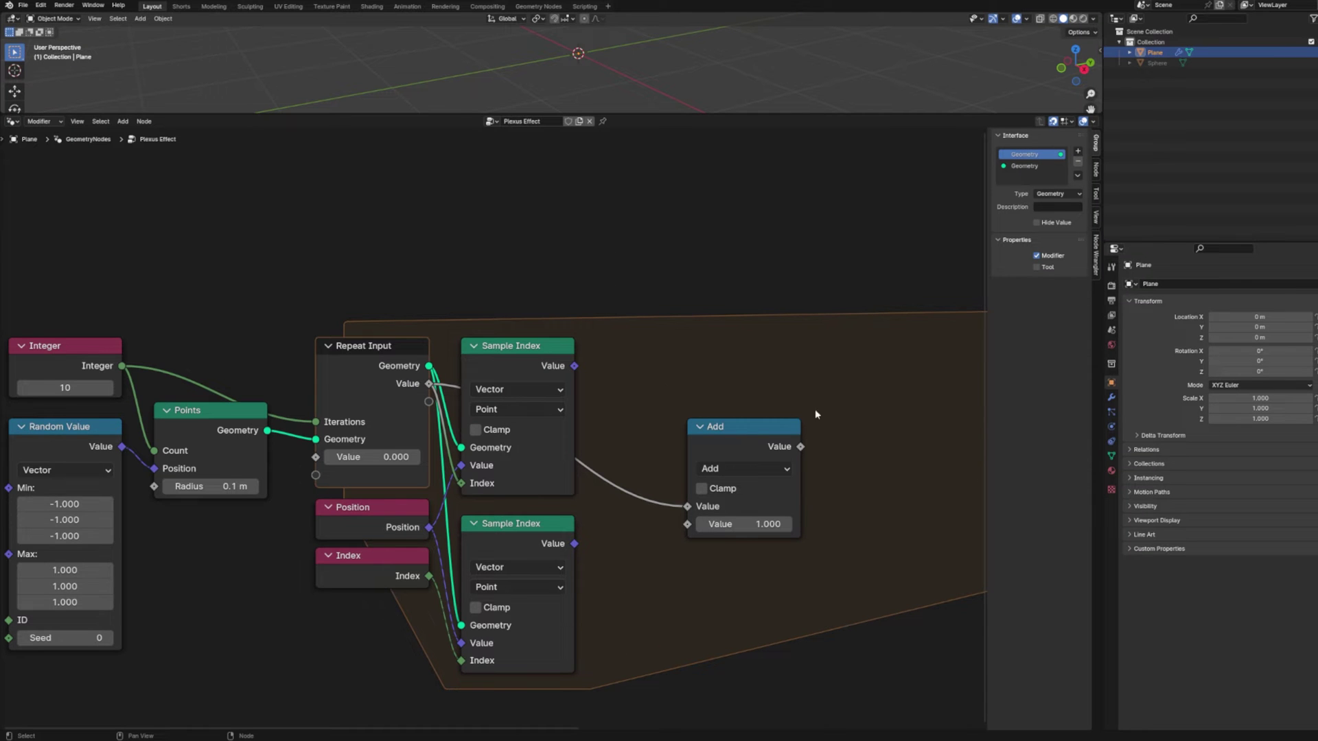
middle_click_drag(816, 414, 478, 473)
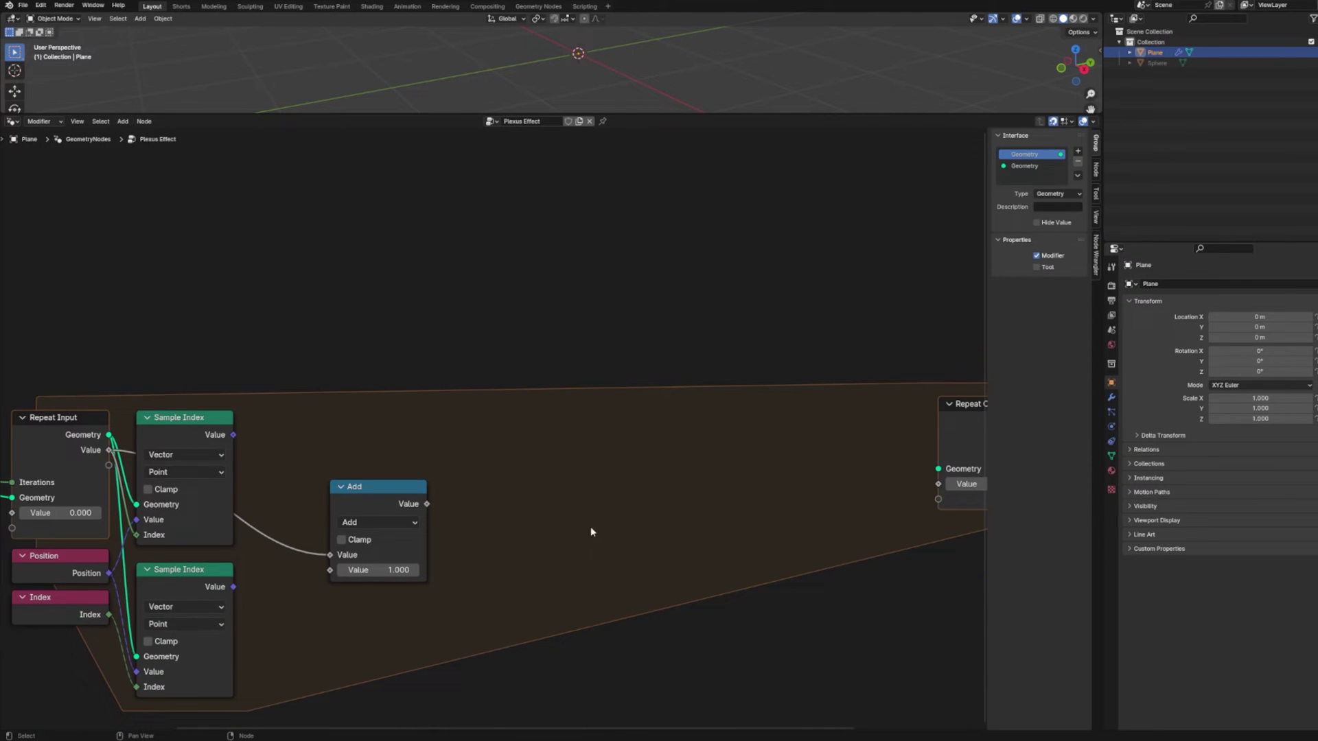
left_click_drag(426, 504, 938, 488)
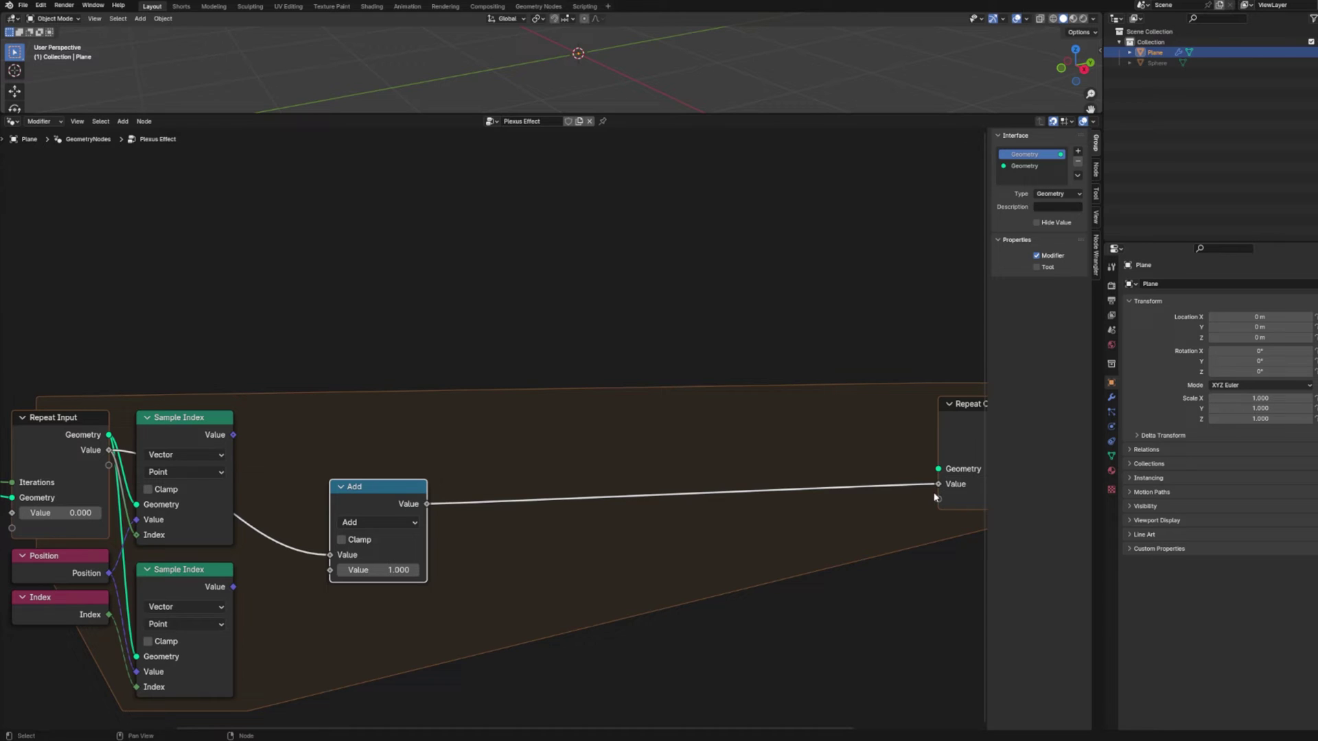
key("n")
scroll(414, 472, "down", 1)
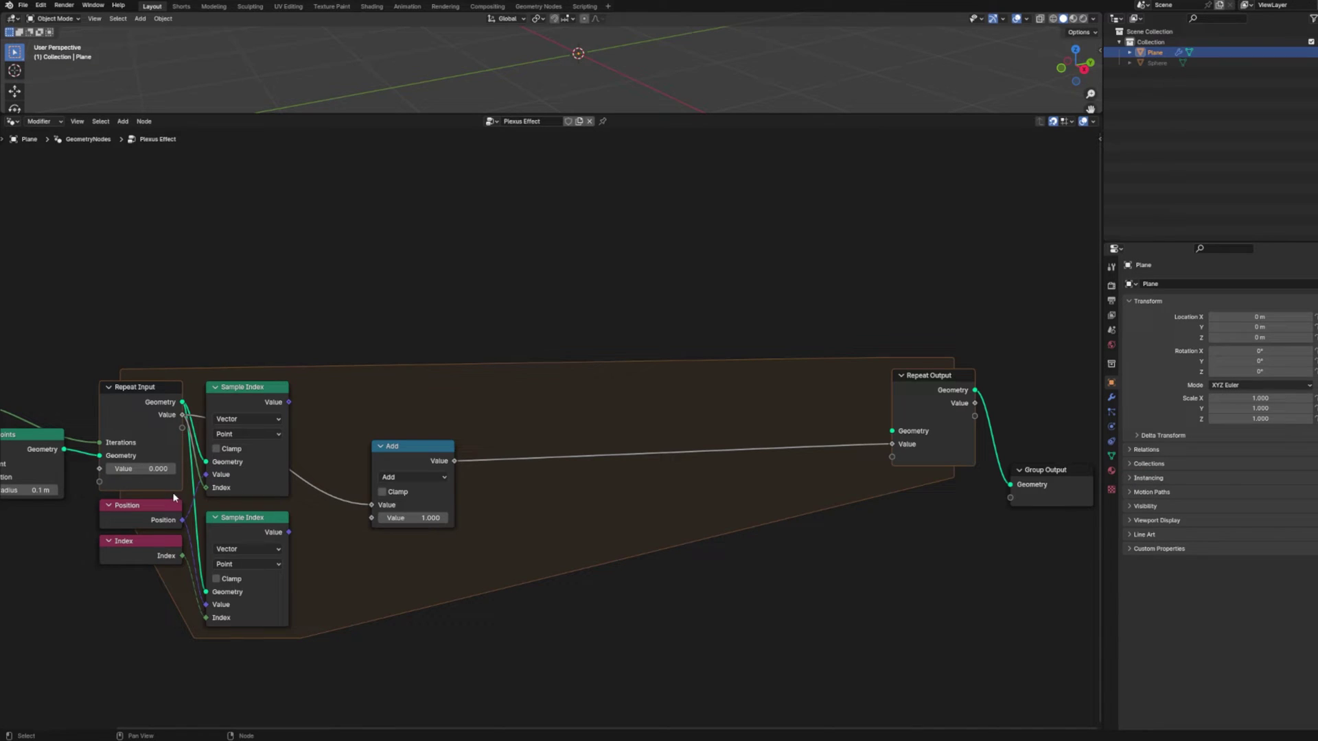
Step: Rename the repeat zone's Value item to 'Count' in the sidebar
key("n")
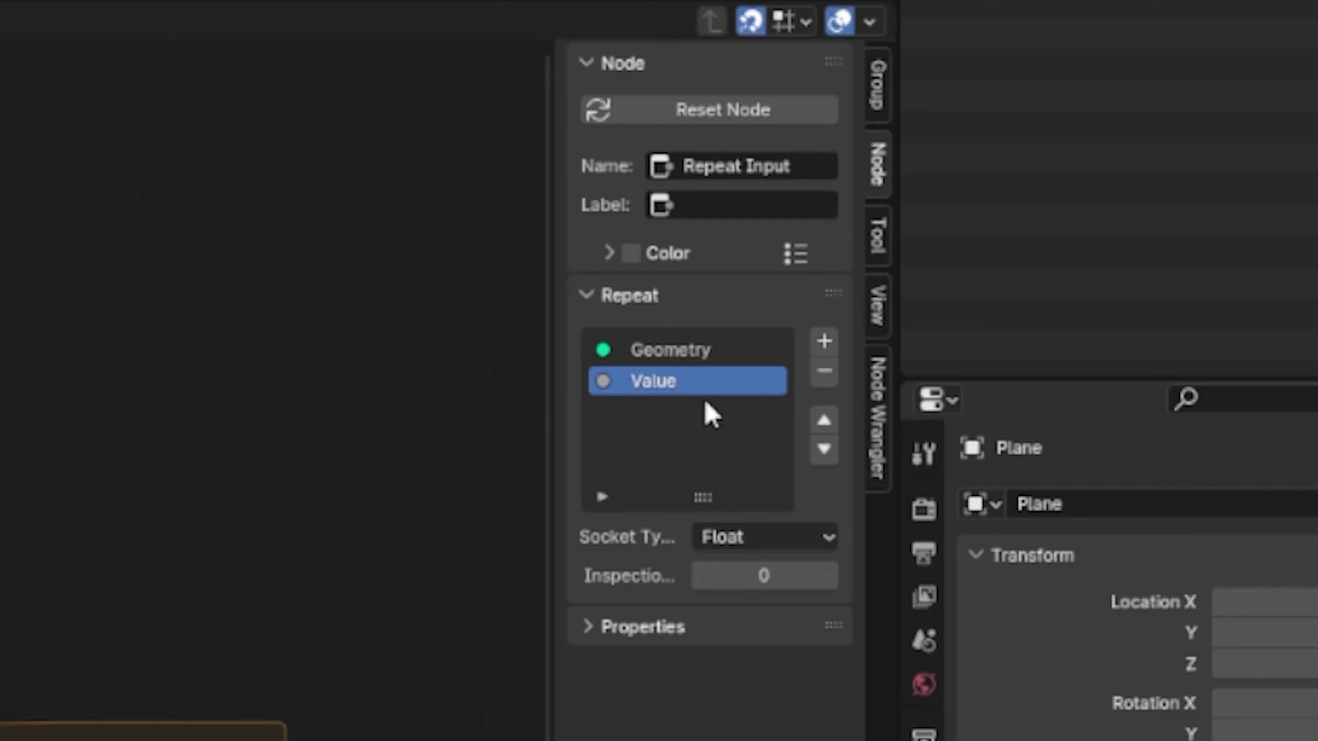
type("Count")
key("Return")
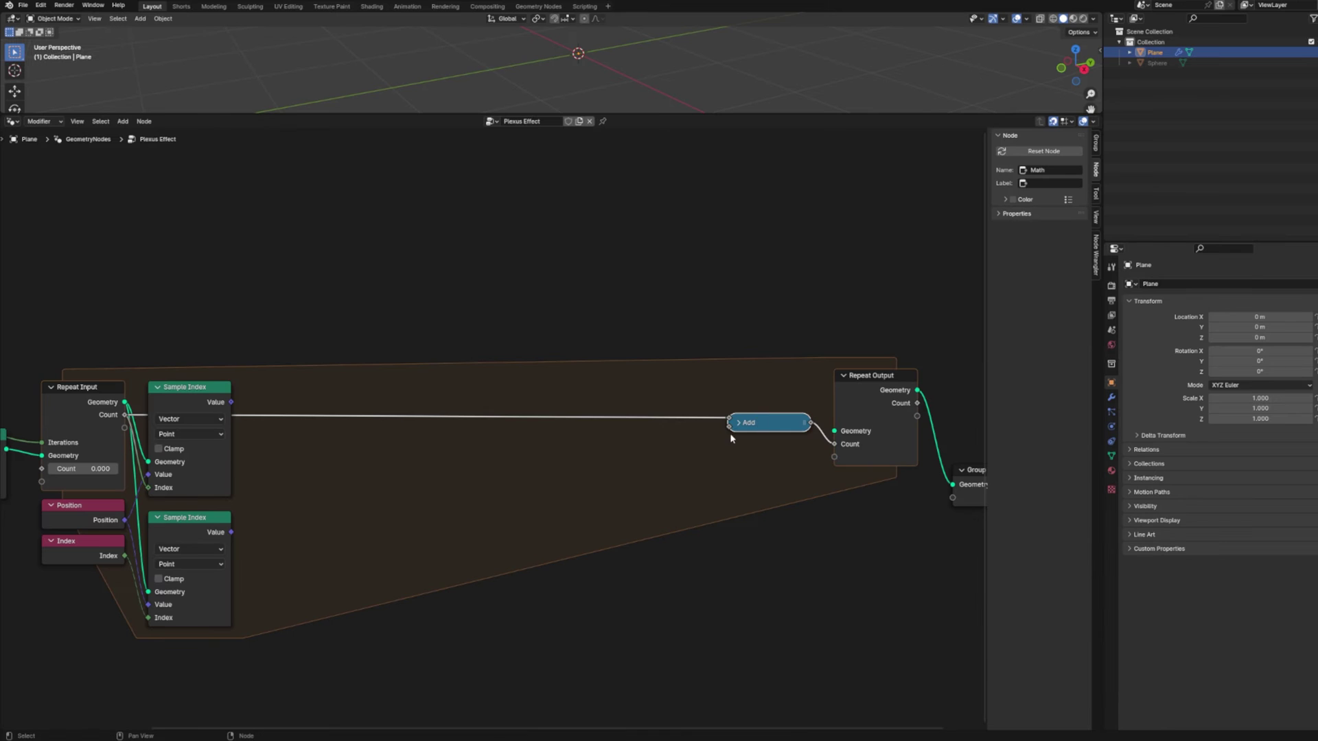
Step: Move the Add node and both output nodes right to widen the repeat zone
scroll(726, 435, "down", 2)
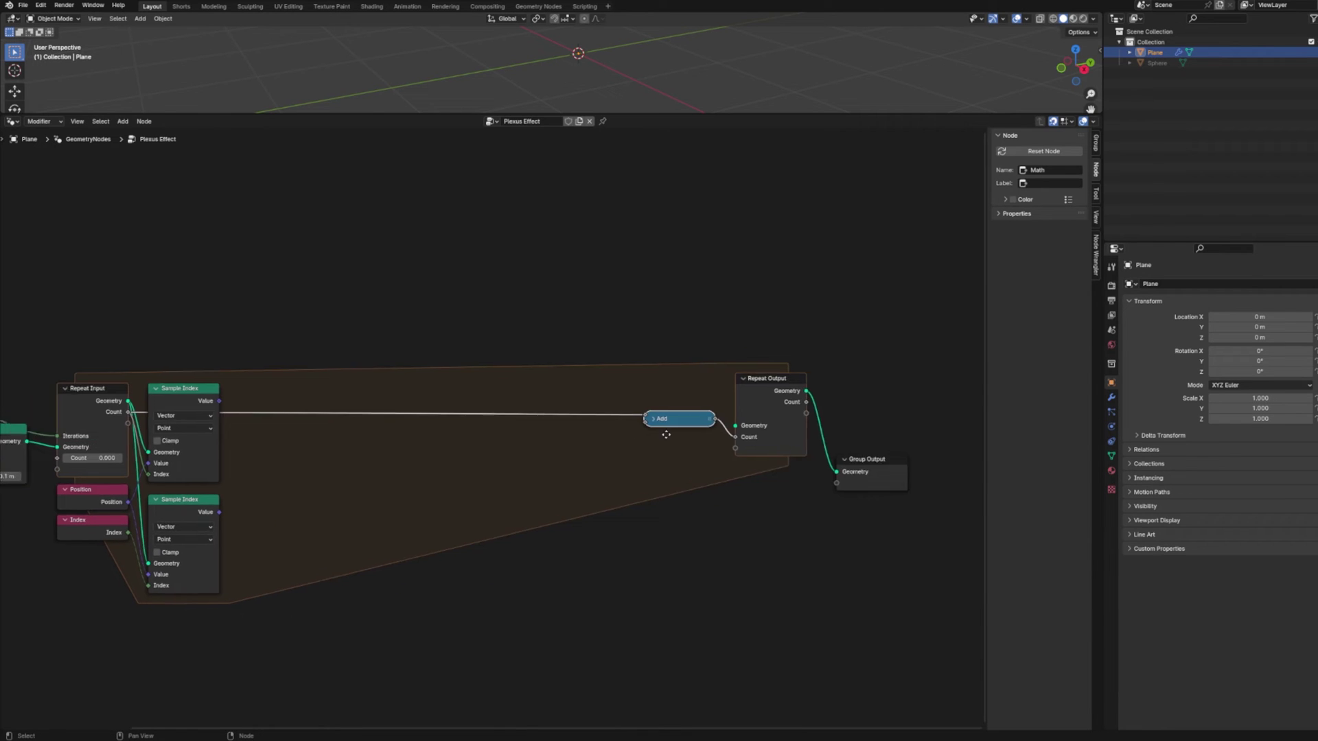
left_click_drag(601, 383, 747, 474)
left_click_drag(624, 422, 773, 424)
key("n")
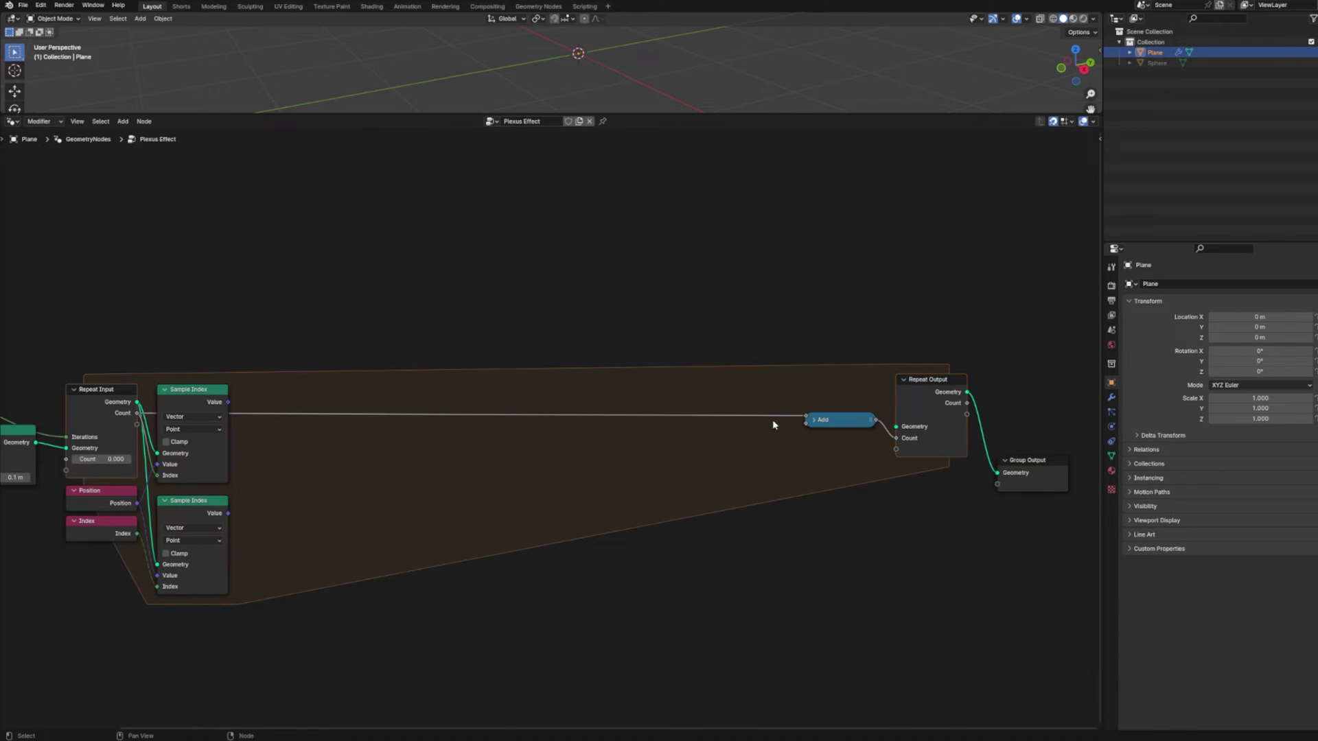
Step: Move both Sample Index nodes with the Position and Index nodes further down and right
middle_click_drag(210, 389, 637, 379)
scroll(758, 406, "up", 3)
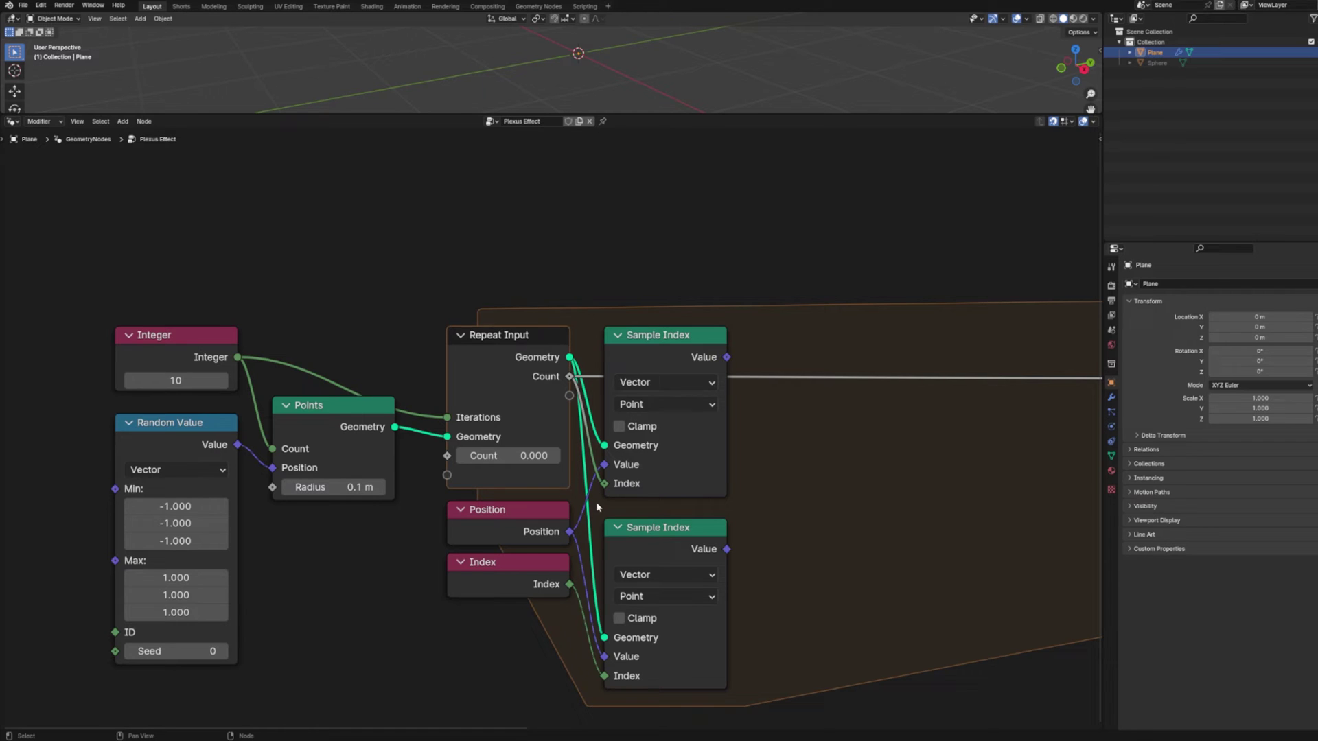
middle_click_drag(597, 507, 384, 385)
left_click_drag(206, 484, 426, 378)
left_click_drag(296, 405, 567, 371)
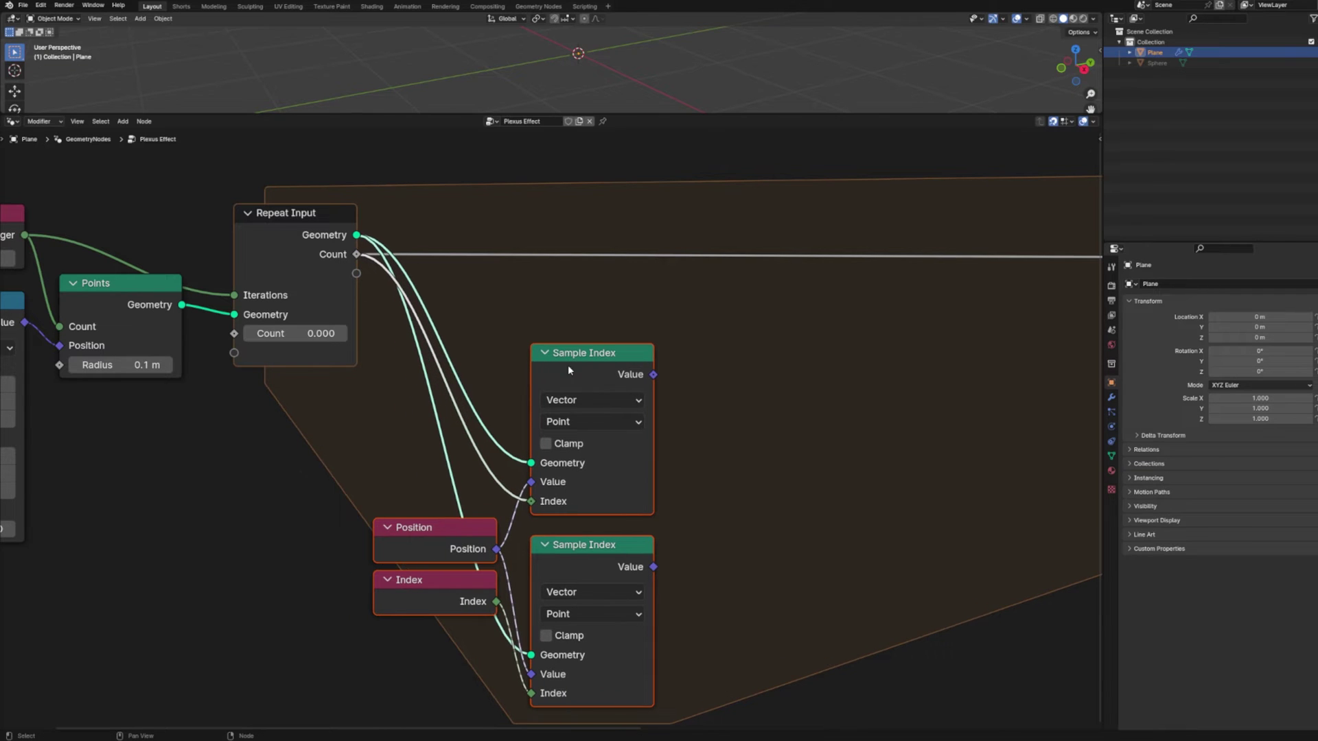
left_click(748, 384)
Step: Add a reroute joining both Geometry links from Repeat Input
scroll(720, 398, "down", 2)
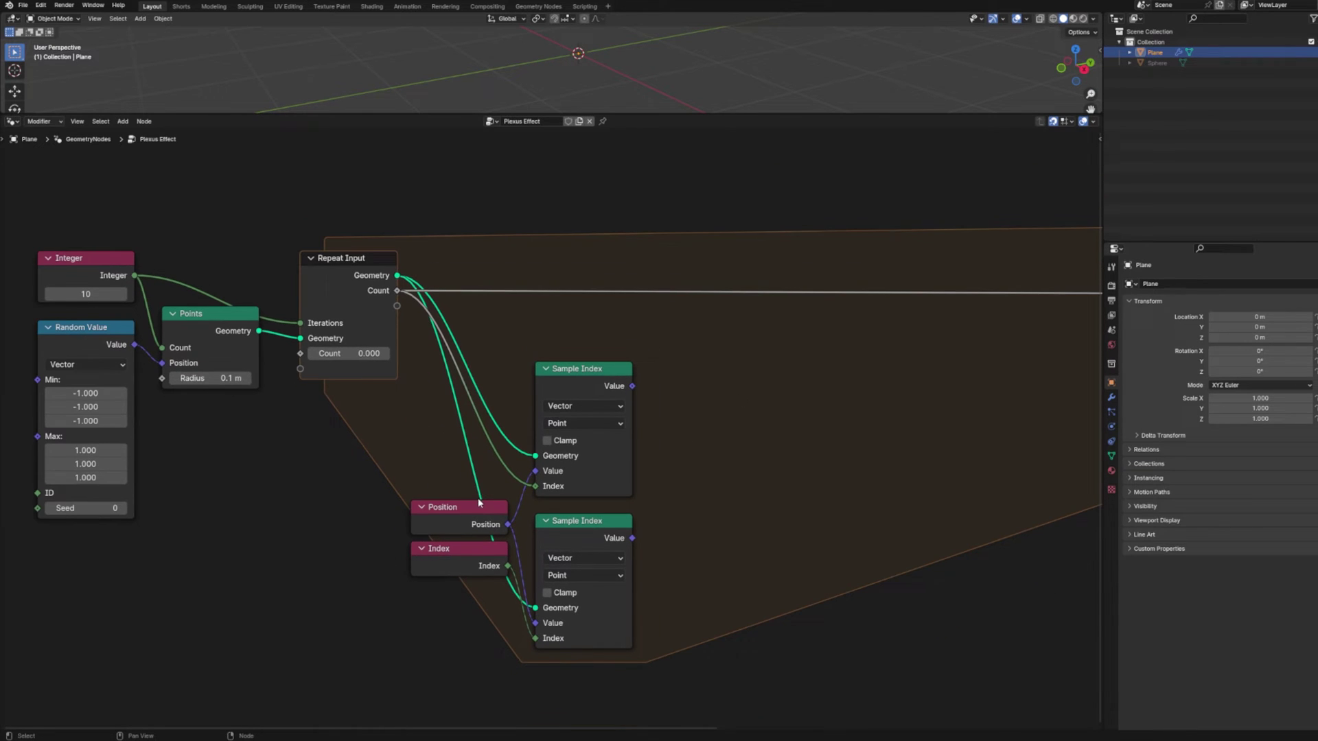
right_click_drag(479, 503, 525, 445, "shift")
scroll(482, 403, "up", 1)
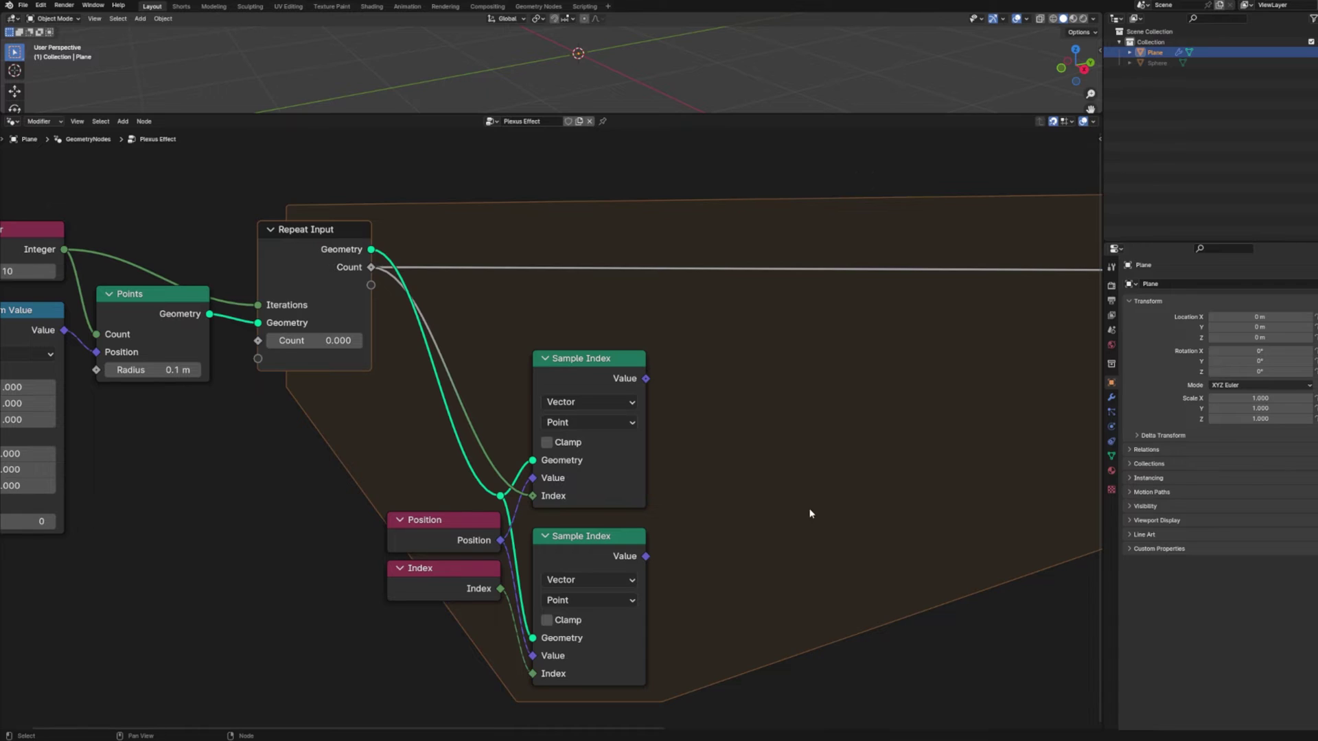
scroll(810, 514, "down", 2)
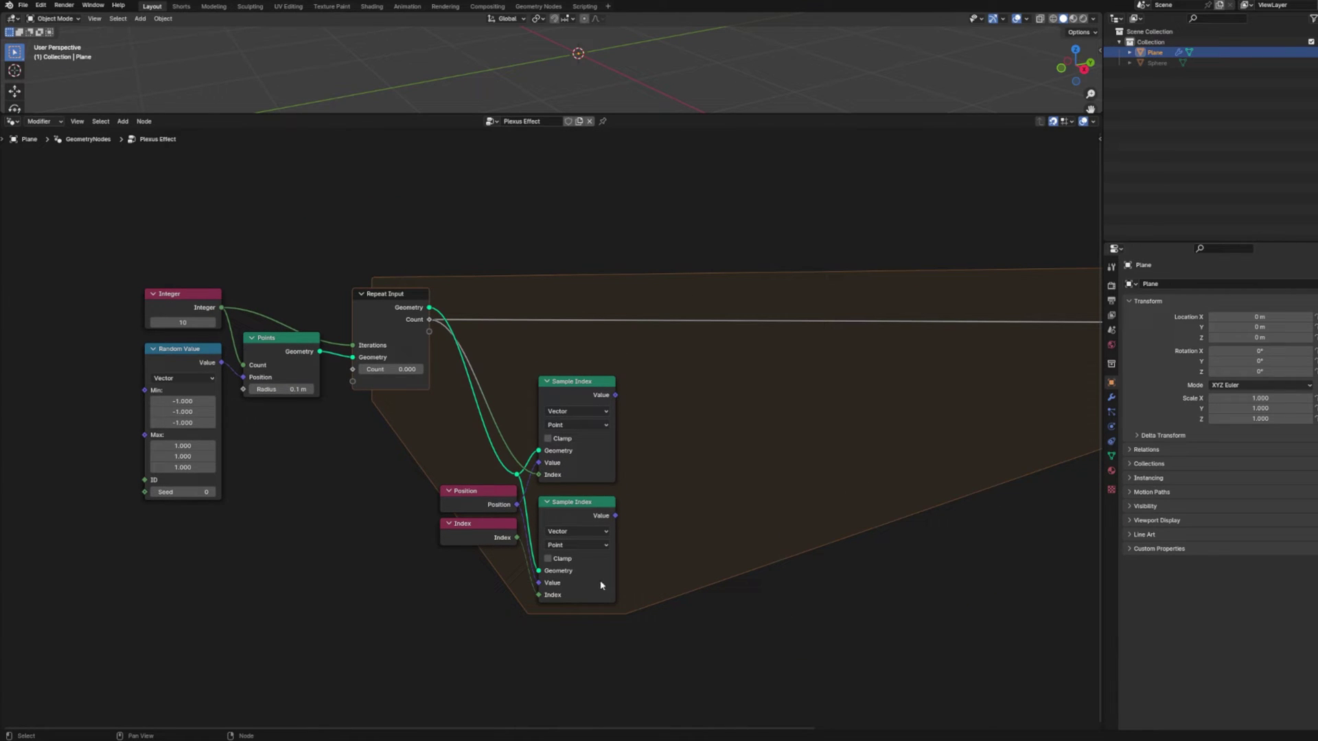
Step: Add a Vector Math node set to Distance, fed by both Sample Index values, beside the samplers
key("ctrl+v")
left_click(783, 386)
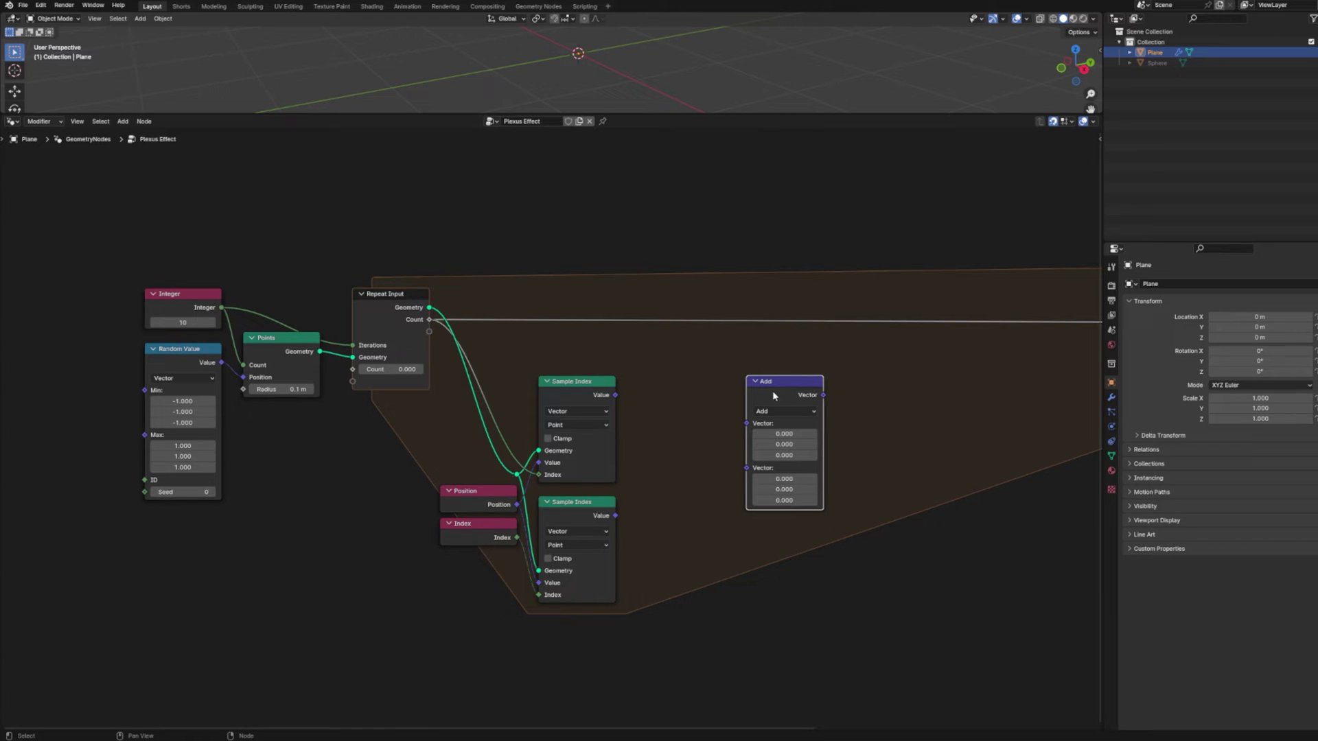
scroll(753, 397, "up", 2)
left_click(754, 391)
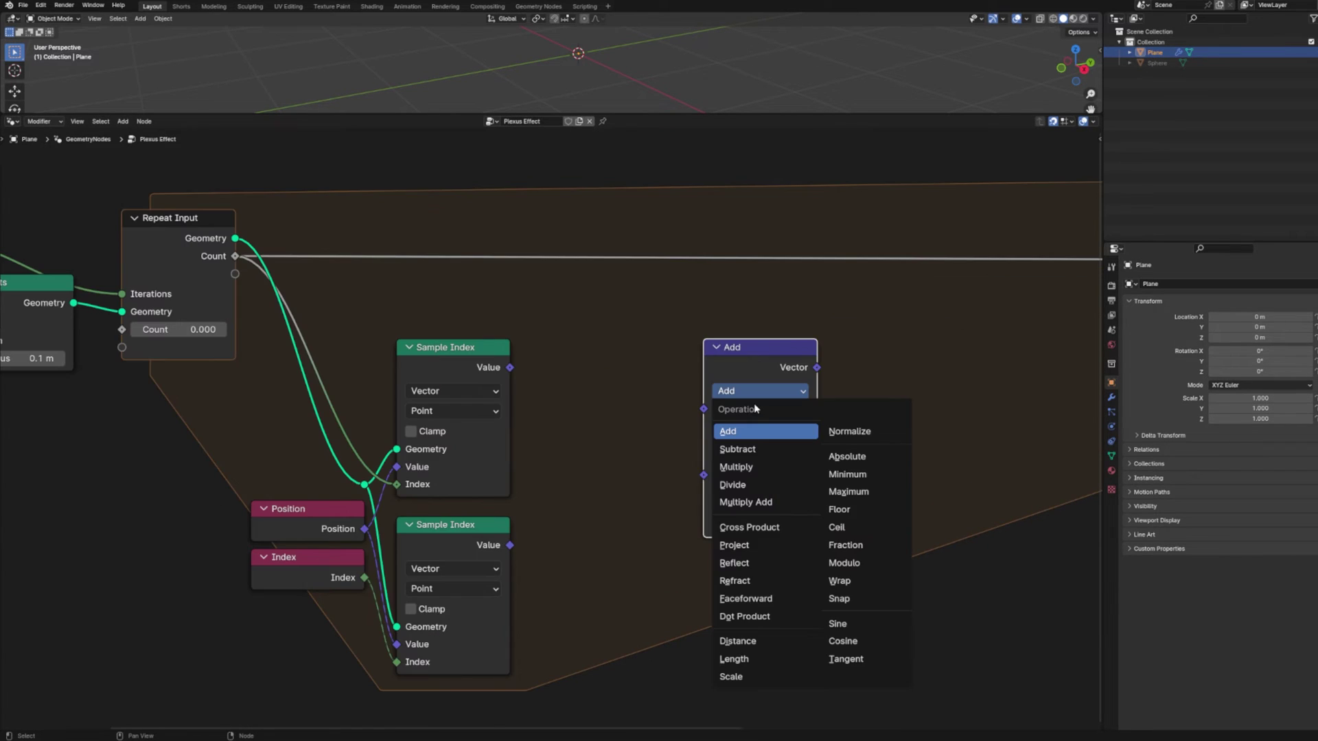
left_click(758, 641)
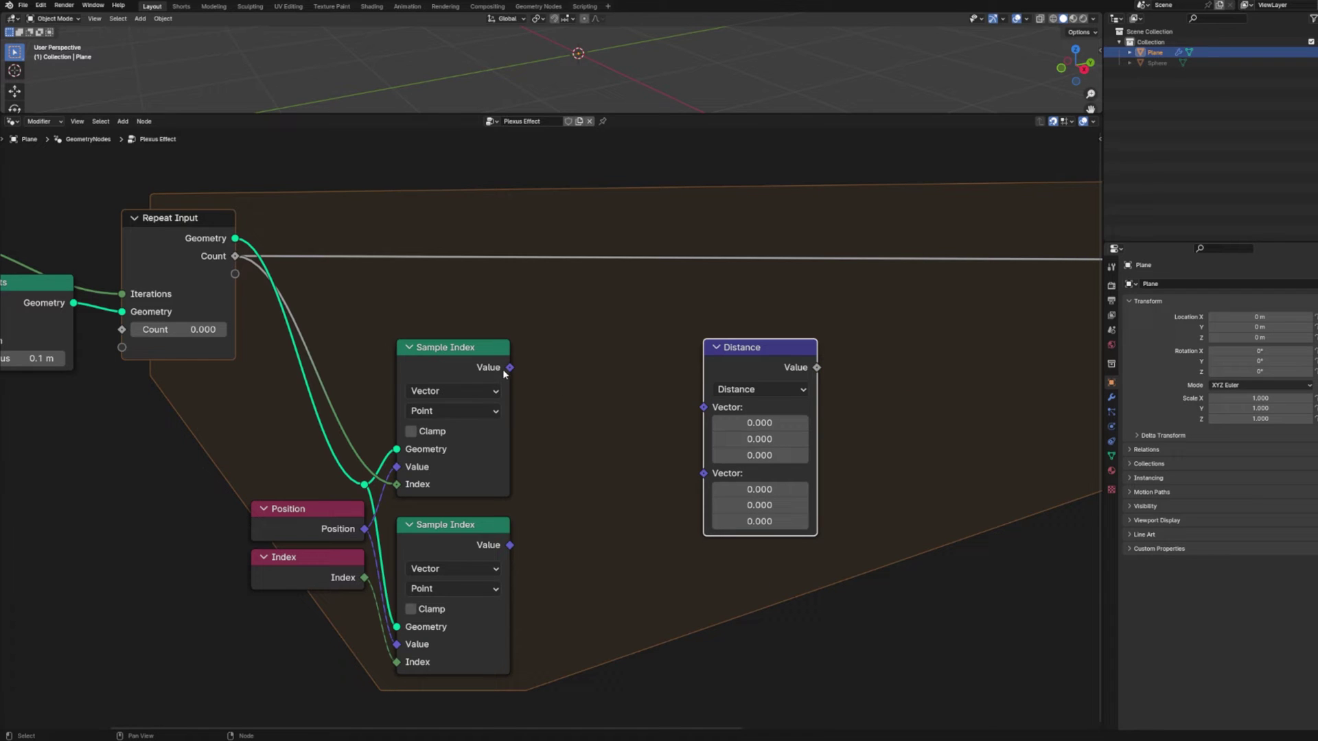
left_click_drag(509, 368, 702, 407)
left_click_drag(509, 545, 704, 424)
left_click_drag(717, 342, 556, 343)
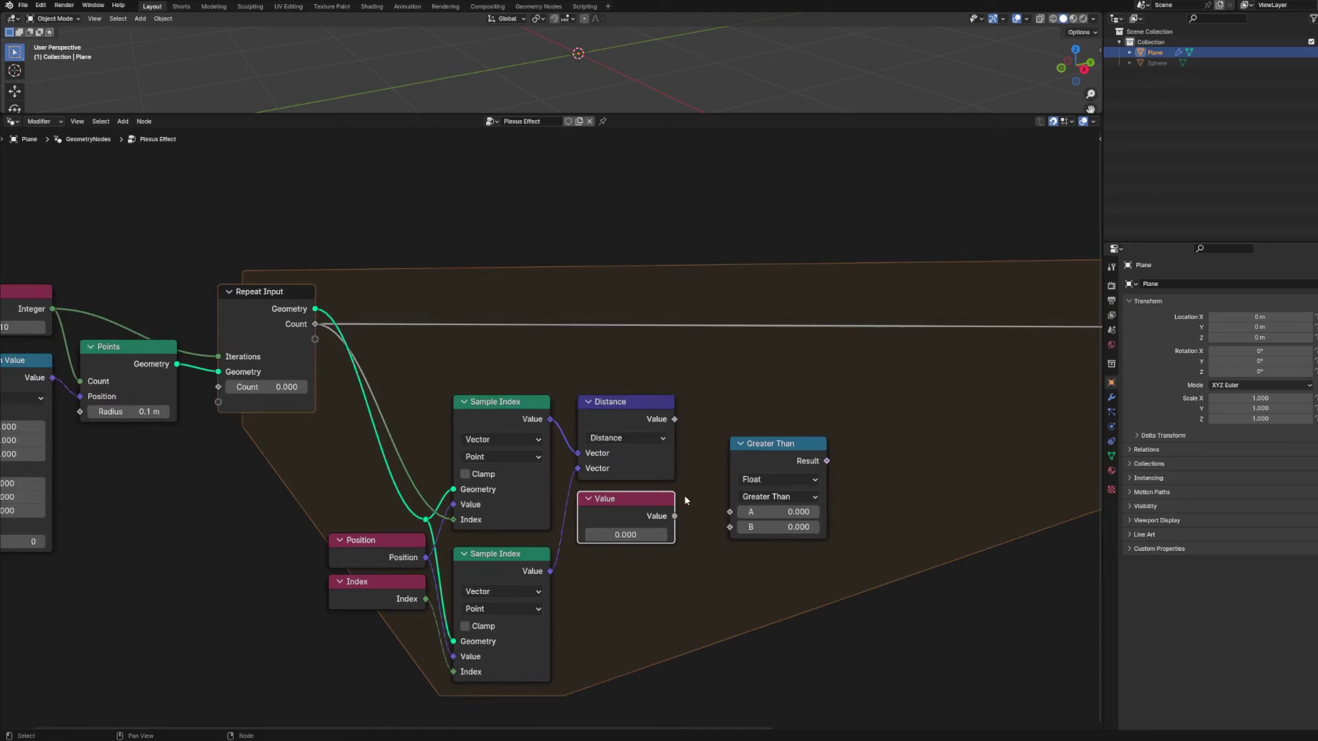
Step: Wire Distance into Greater Than's A and a Value node into B, setting the threshold to 2
scroll(537, 459, "up", 2)
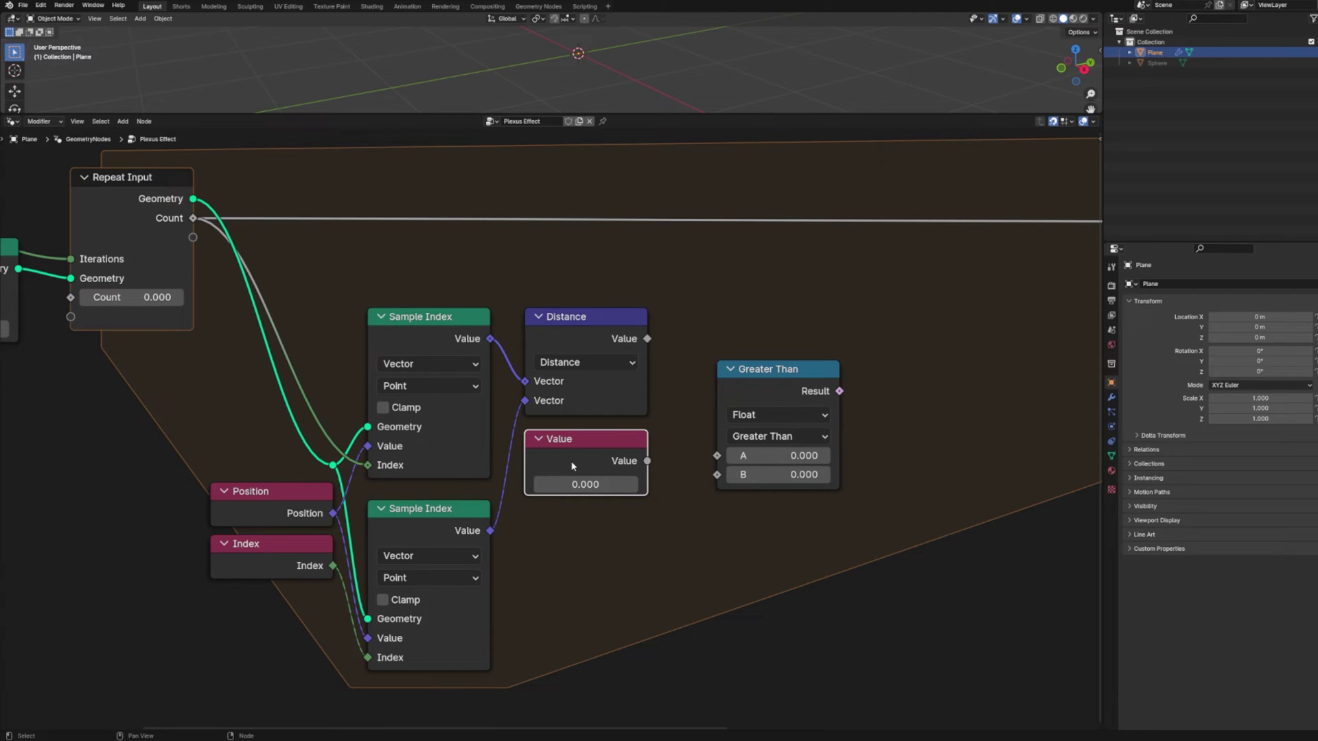
left_click(1111, 398)
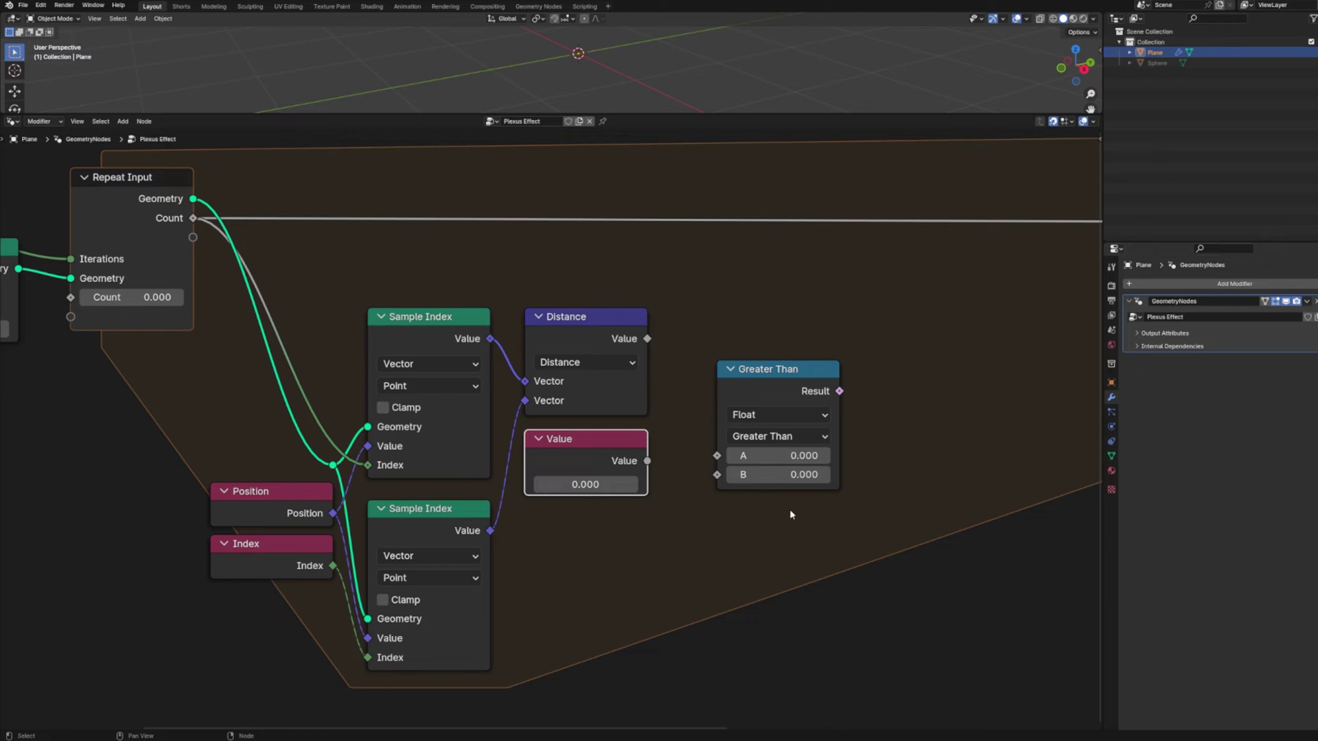
left_click_drag(647, 460, 716, 474)
left_click_drag(647, 338, 729, 457)
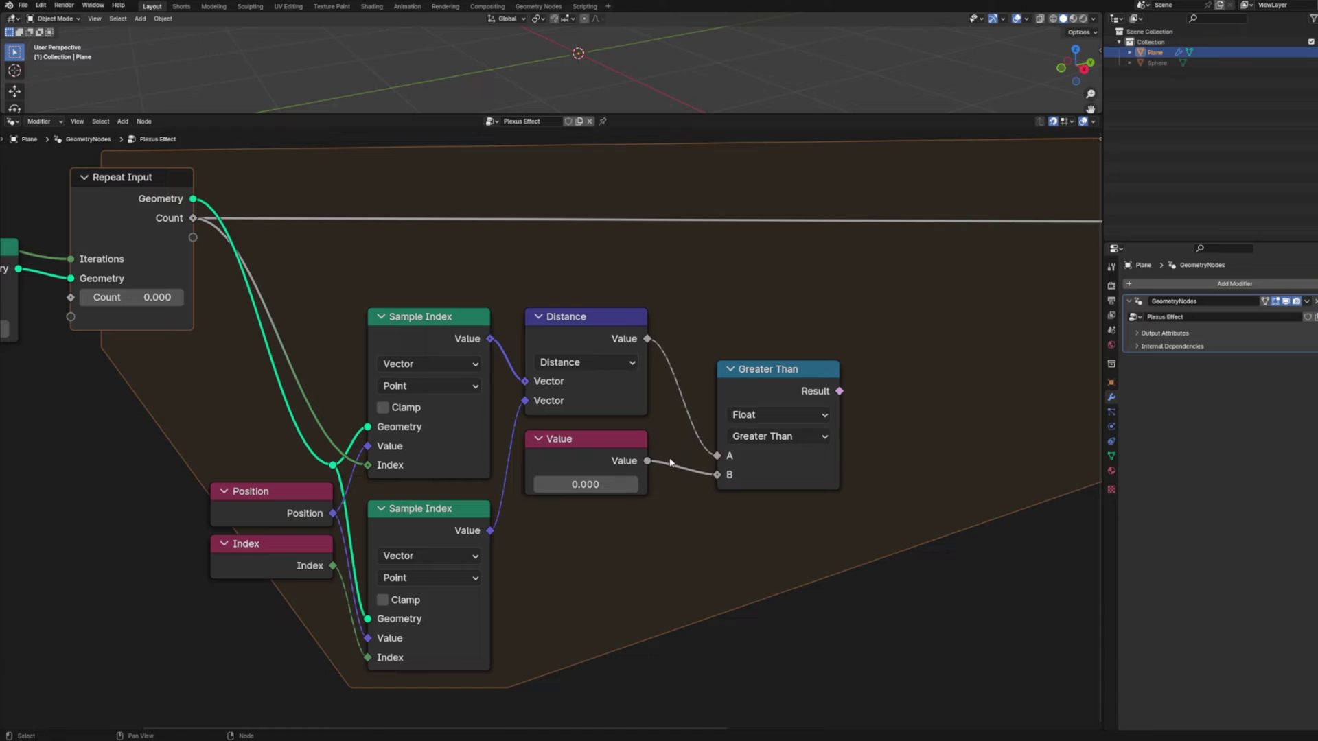
left_click(586, 484)
type("2")
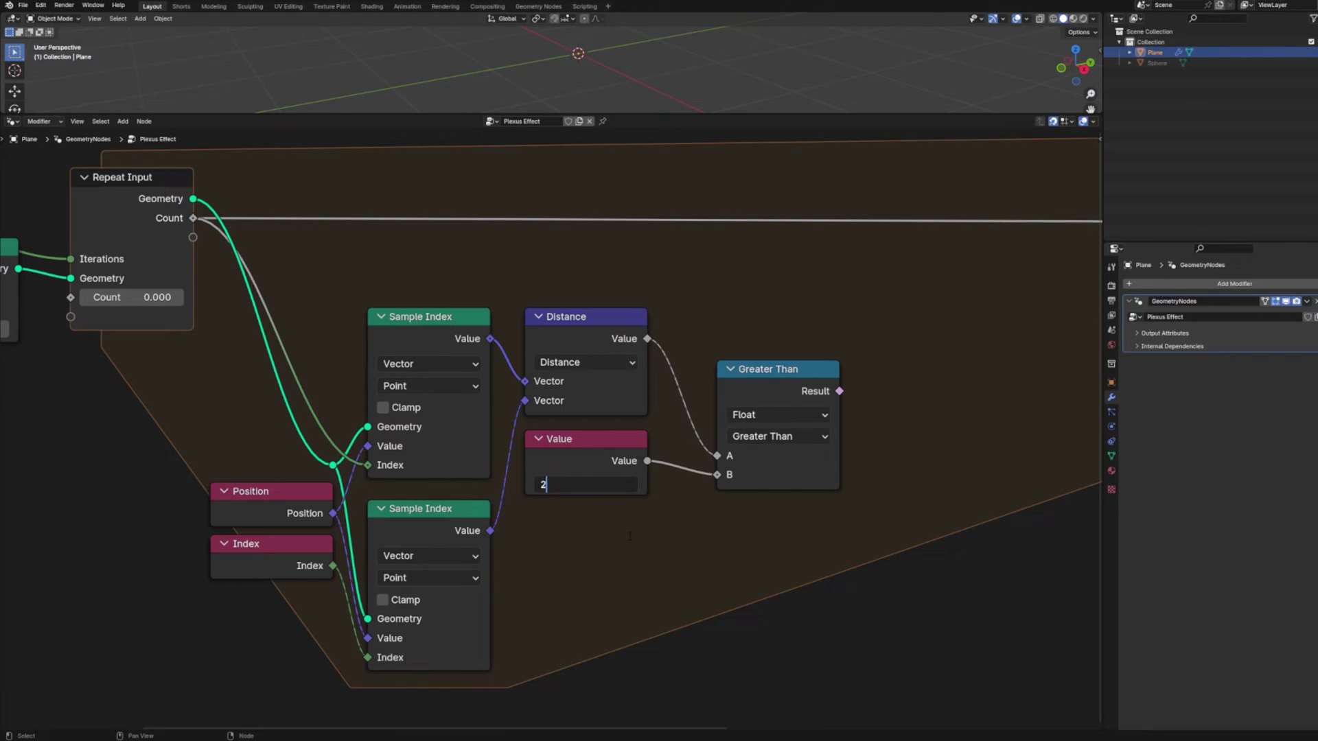
key("Return")
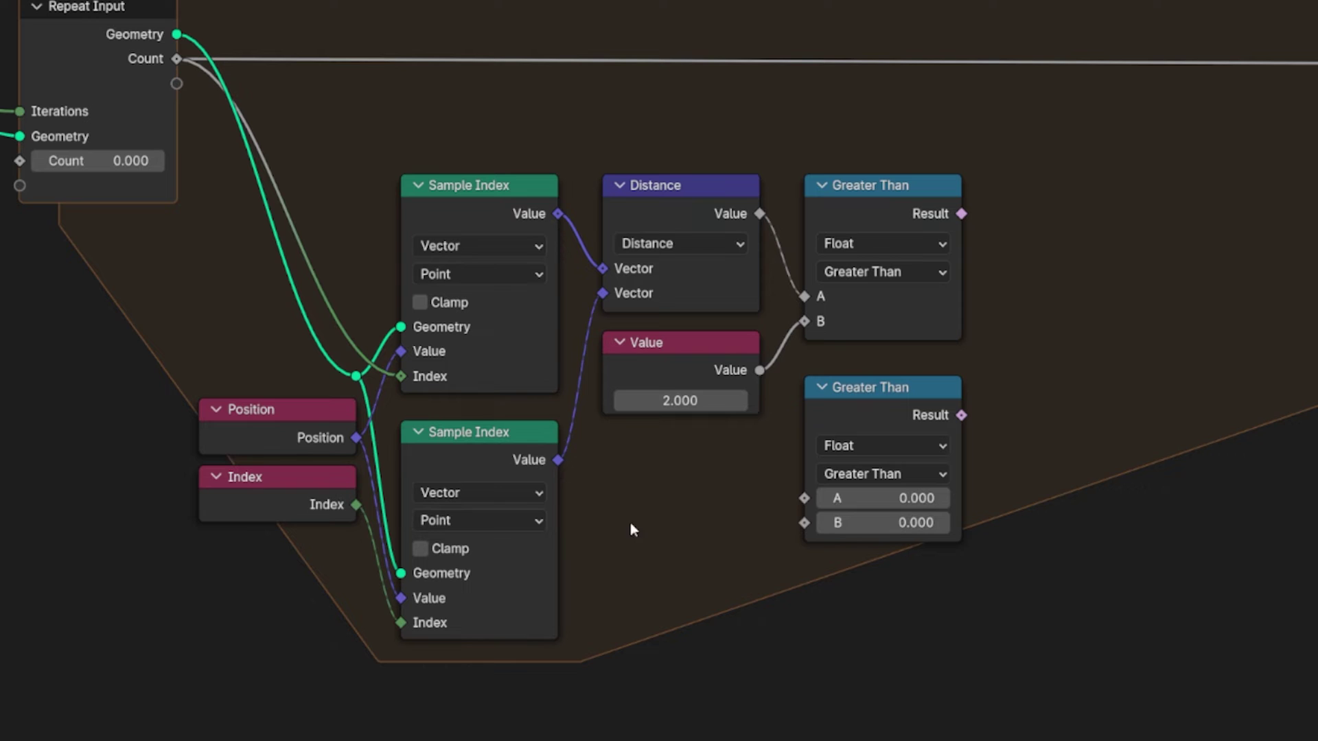
Step: Make the second comparison an Integer Not Equal test with Count in A and Index in B
left_click_drag(357, 504, 807, 498)
left_click_drag(297, 500, 274, 702)
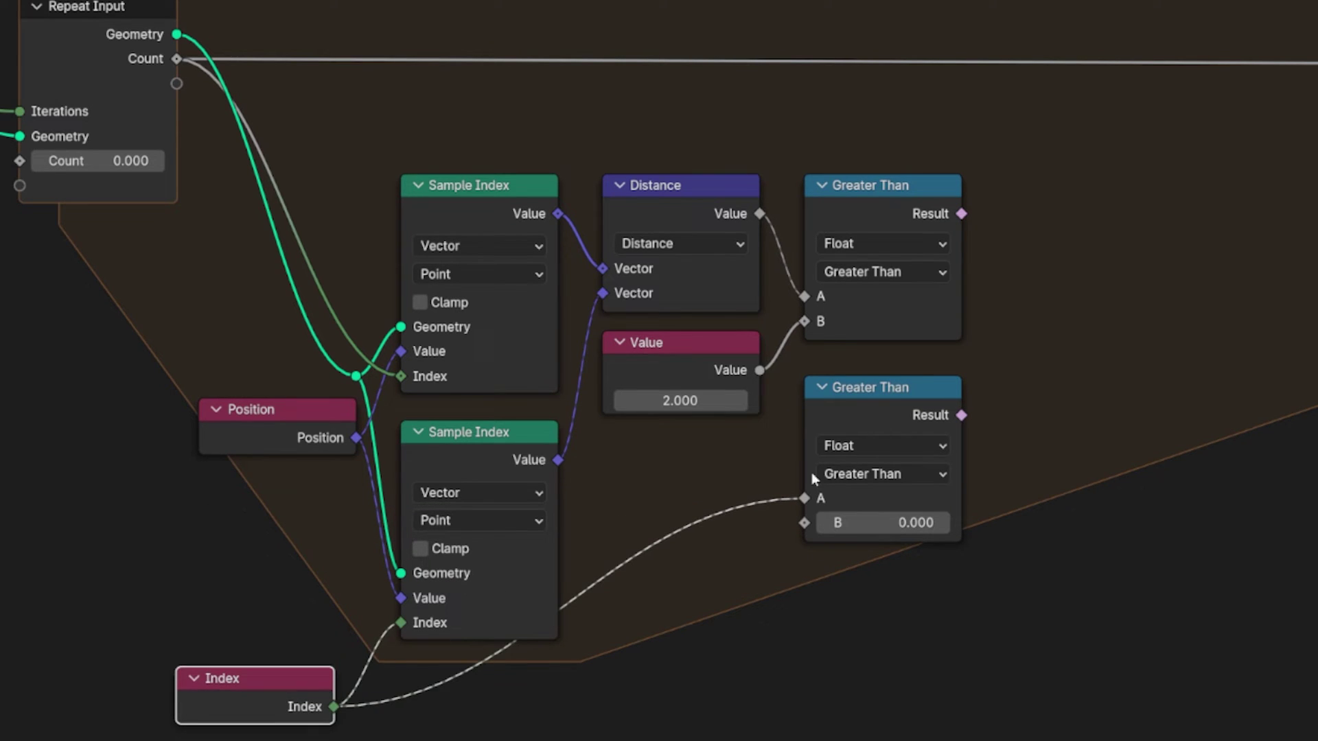
left_click(846, 445)
left_click(839, 527)
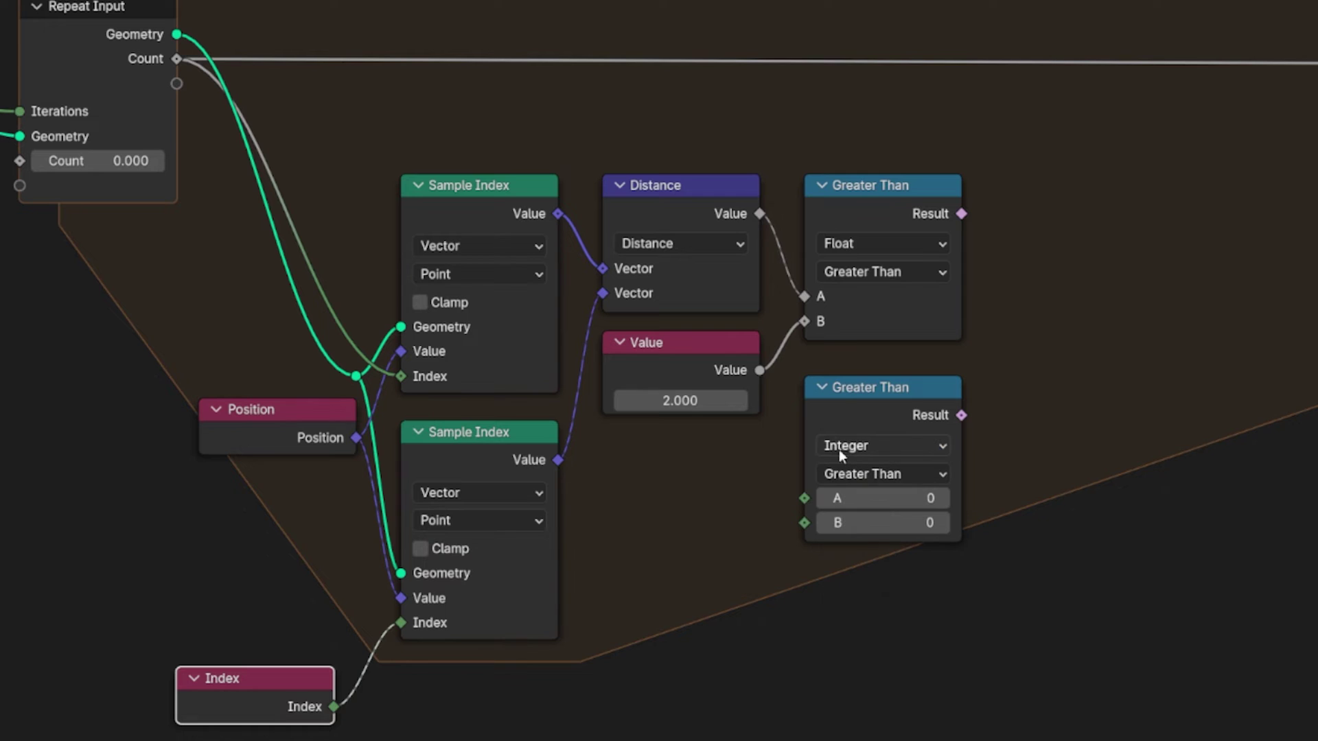
left_click(839, 392, "shift")
key("f")
left_click_drag(758, 61, 804, 498)
scroll(879, 477, "down", 3, "ctrl")
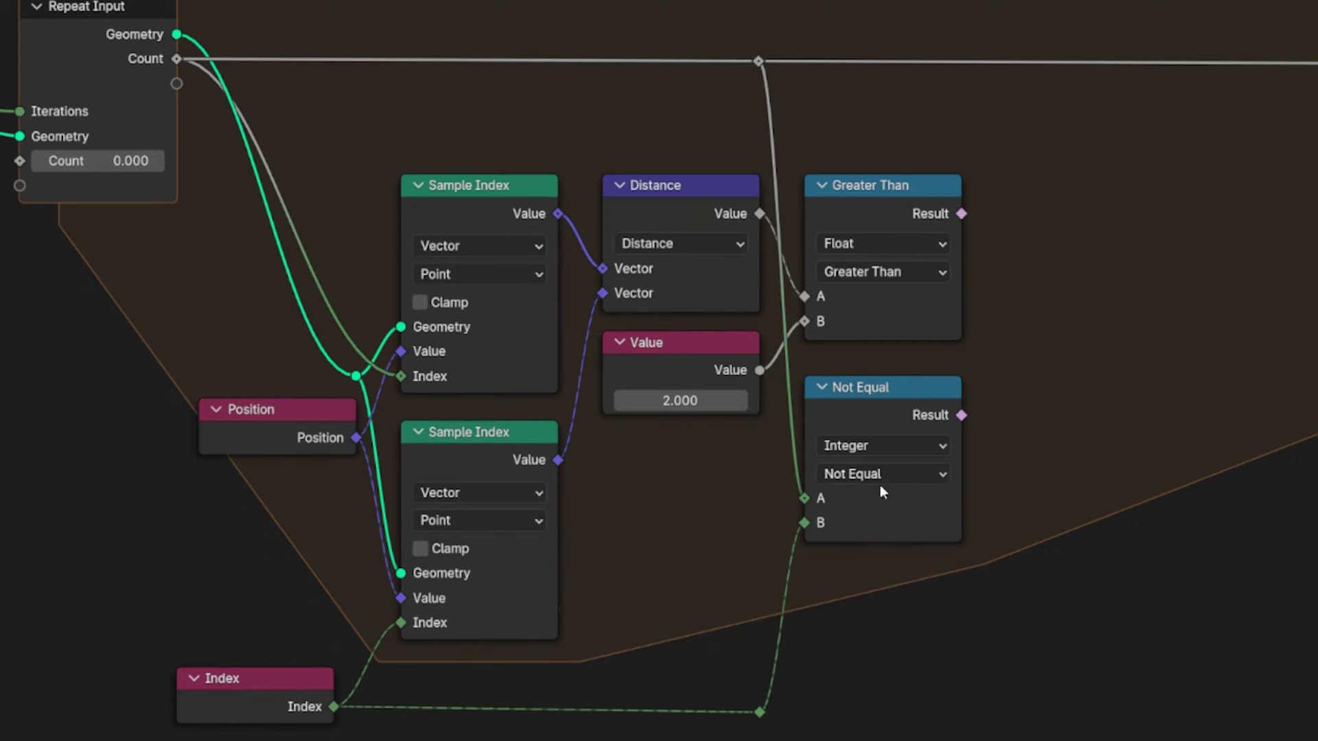
left_click(878, 474)
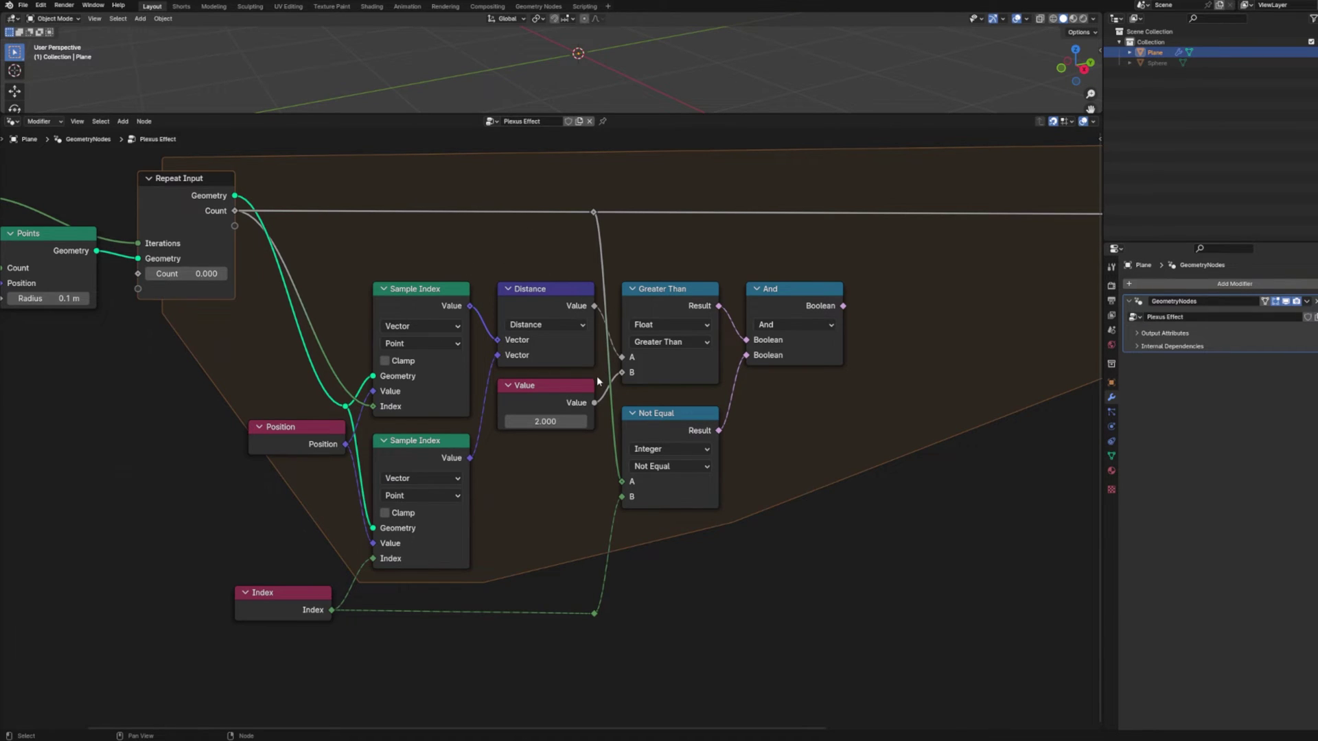
Step: Add Instance on Points fed by Repeat Input geometry, and change the distance test to Less Than or Equal
middle_click_drag(597, 382, 405, 408)
key("shift+a")
type("instance o")
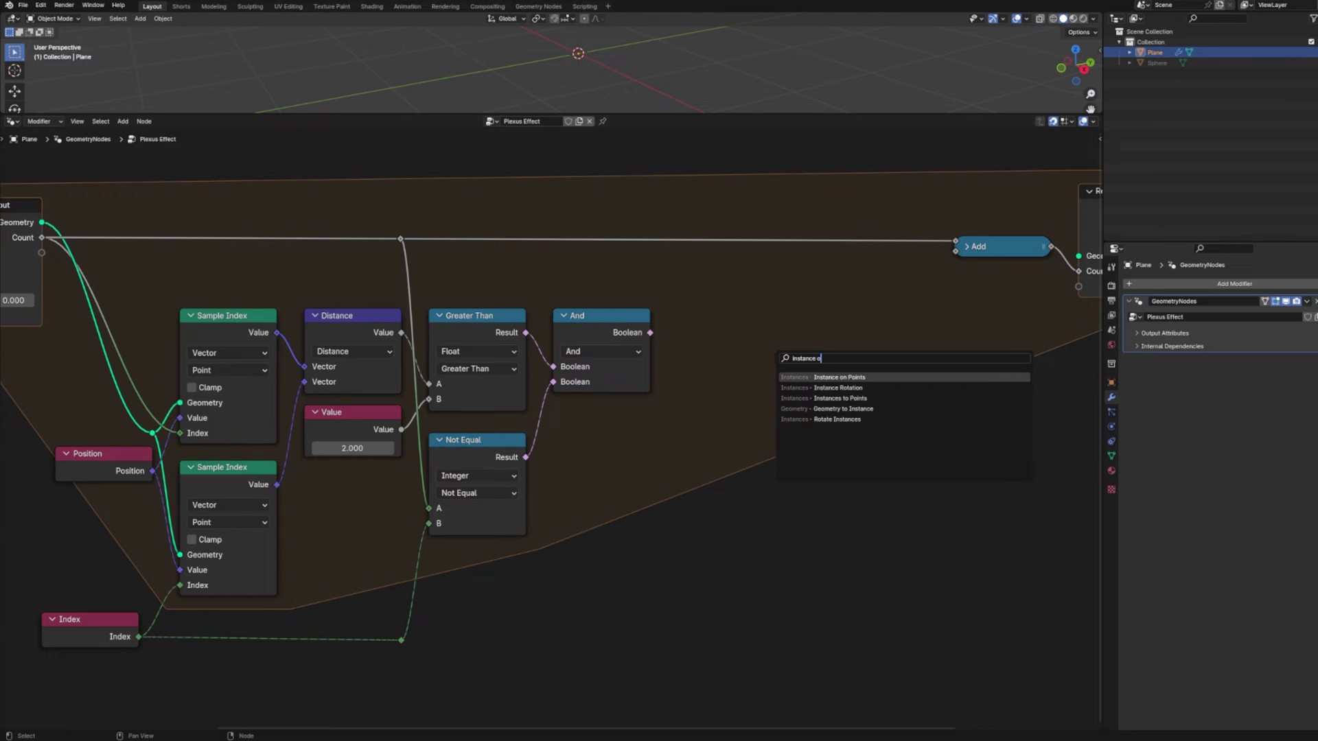
left_click(838, 429)
left_click(858, 295)
middle_click_drag(412, 274, 489, 279)
left_click_drag(120, 227, 815, 323)
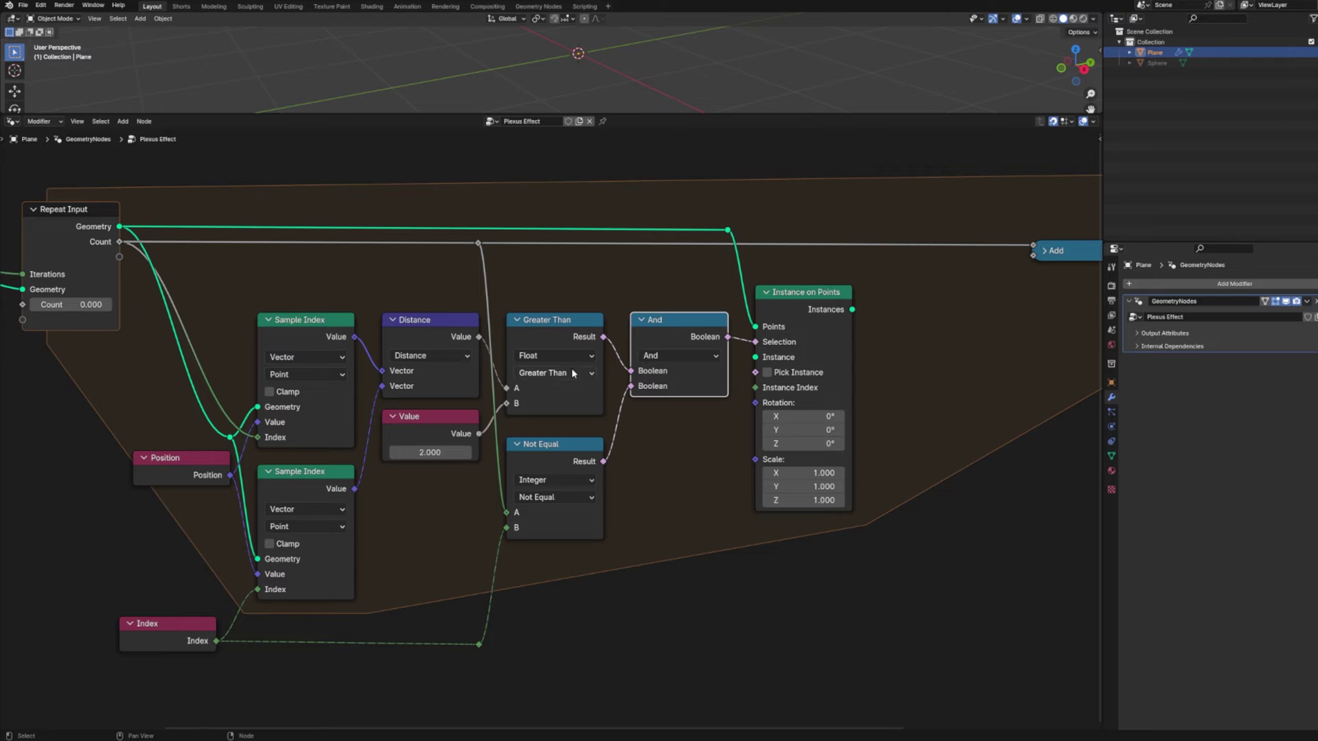
left_click(532, 373)
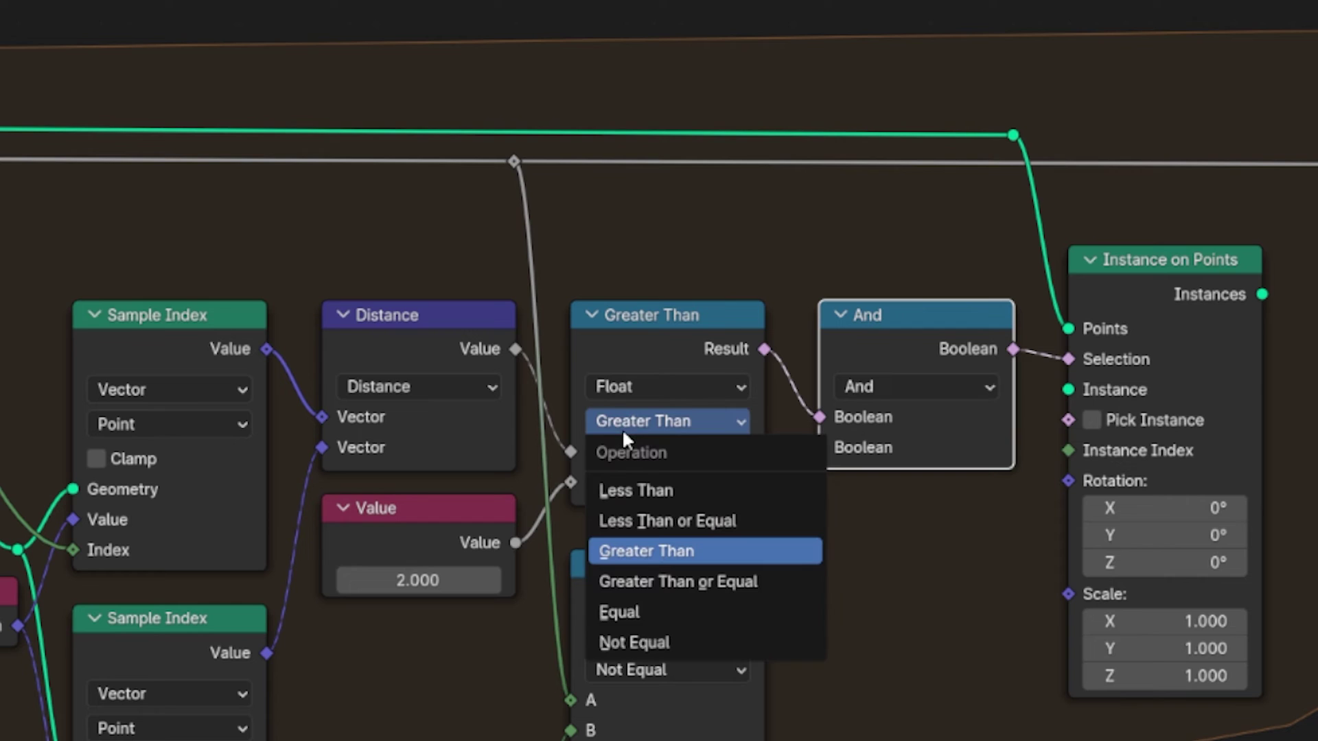
left_click(658, 511)
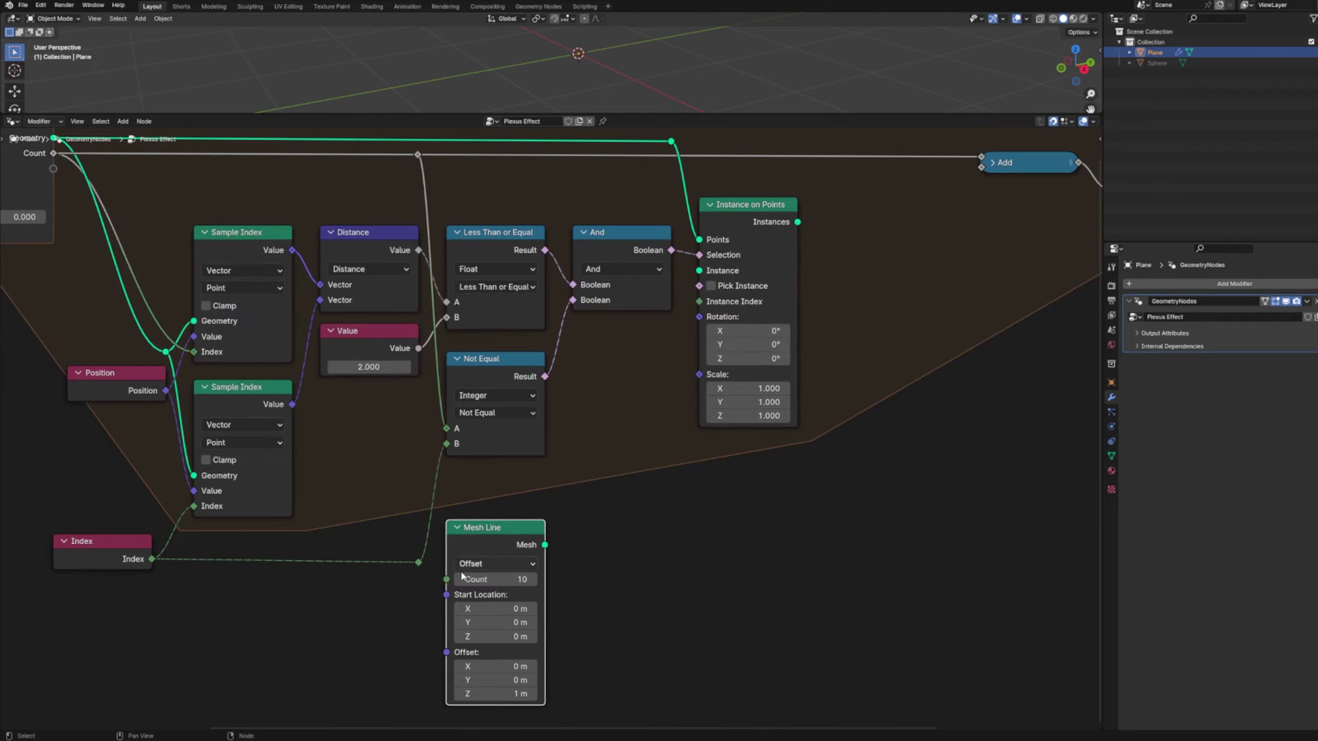
Step: Connect Mesh Line's Mesh output to the Instance socket of Instance on Points
left_click_drag(545, 546, 707, 272)
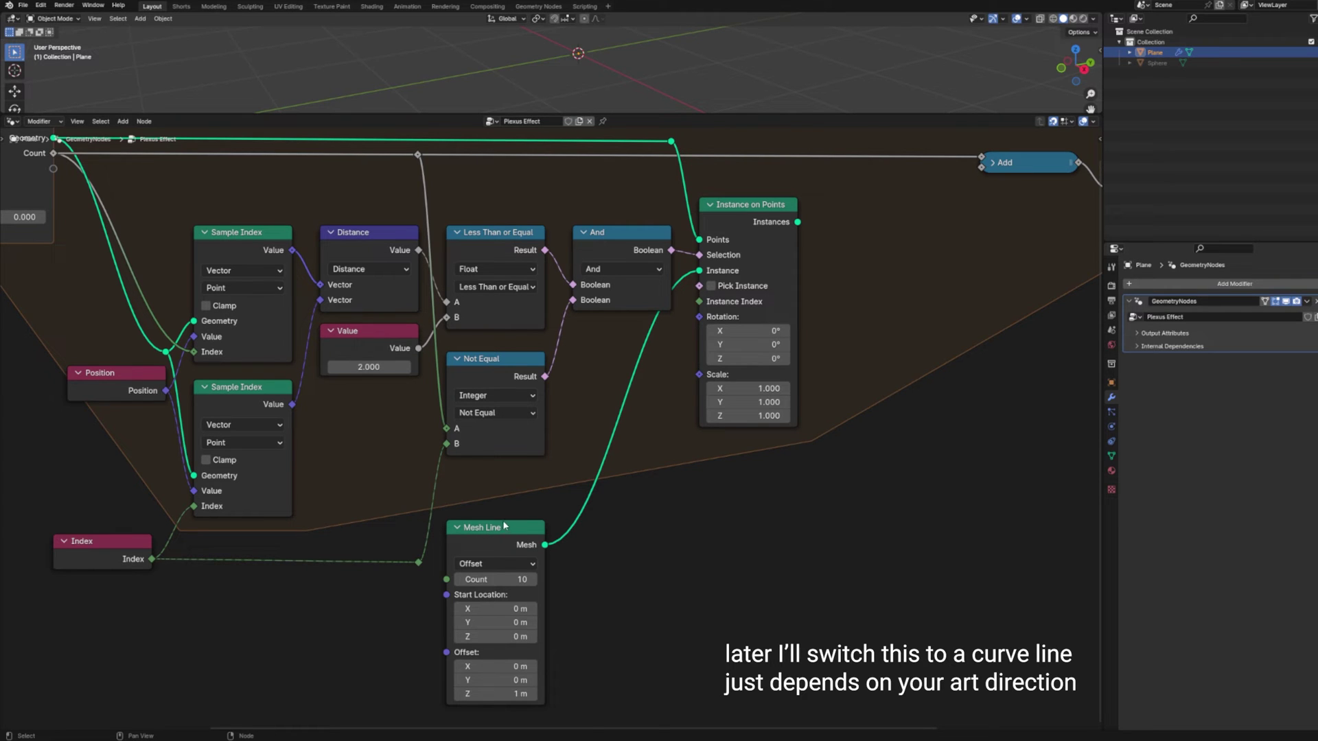
scroll(571, 204, "up", 3)
left_click(570, 205)
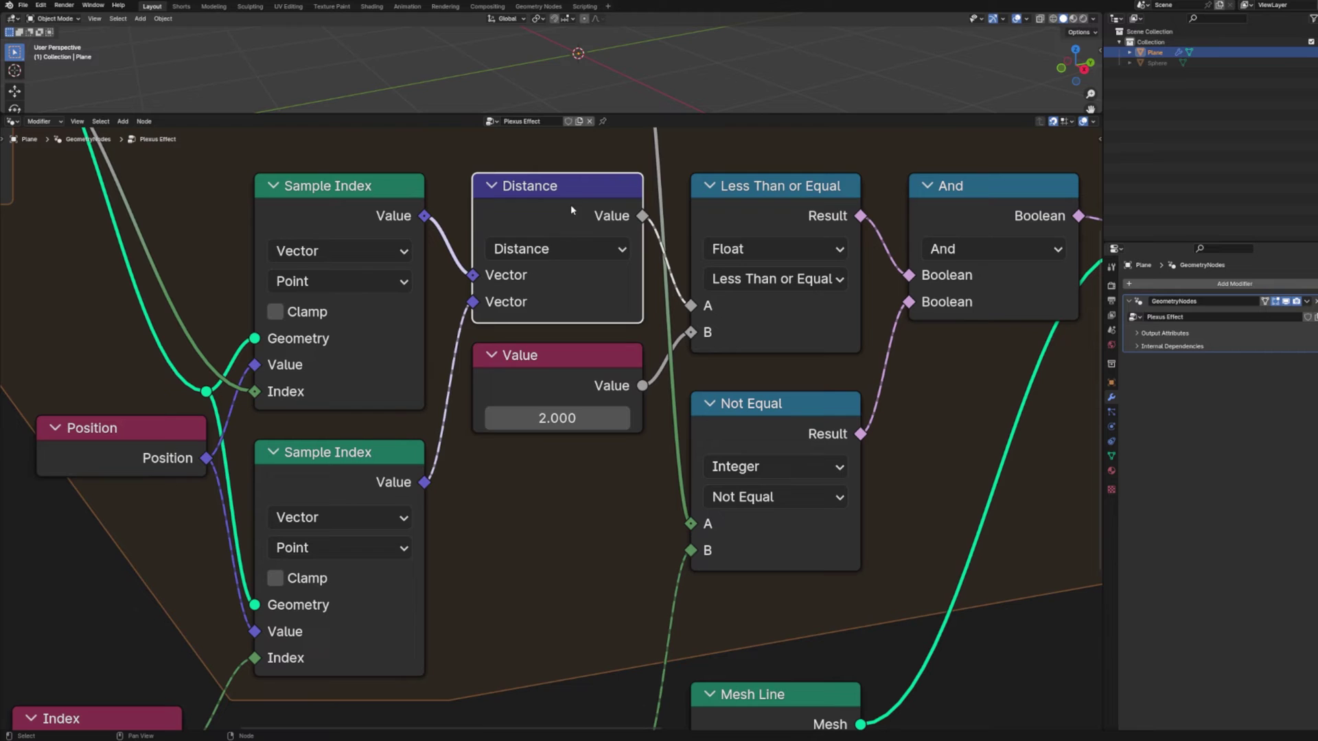
Step: Duplicate the Distance node below Value as a Subtract node fed by both Sample Index positions
key("shift+d")
left_click(555, 548)
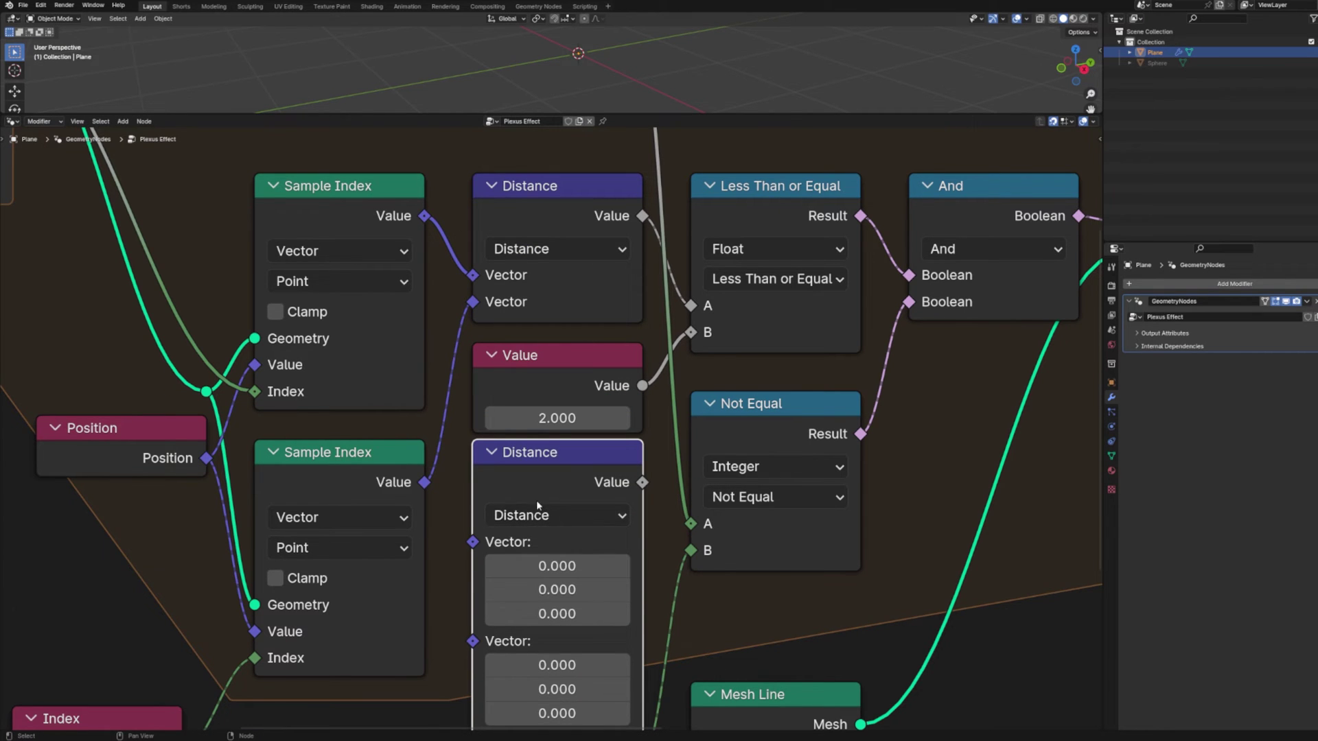
scroll(537, 500, "down", 2)
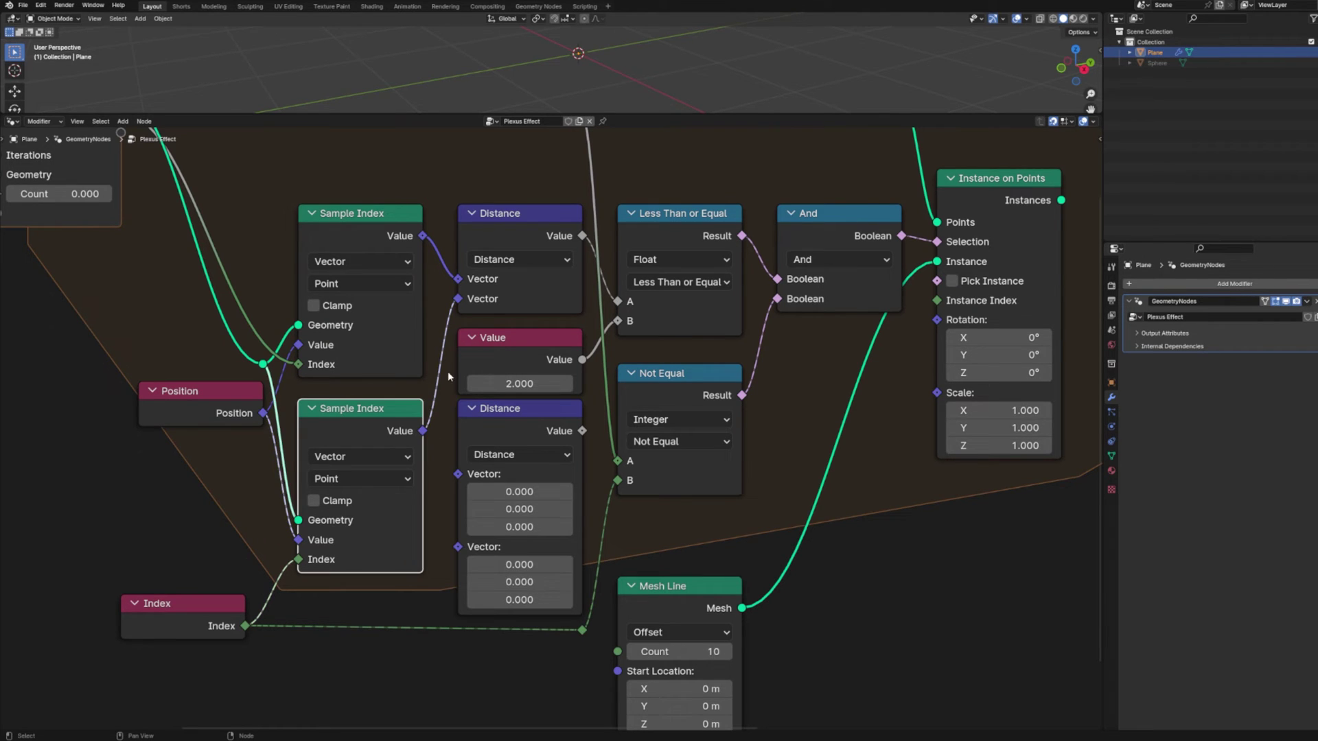
left_click_drag(423, 431, 457, 496)
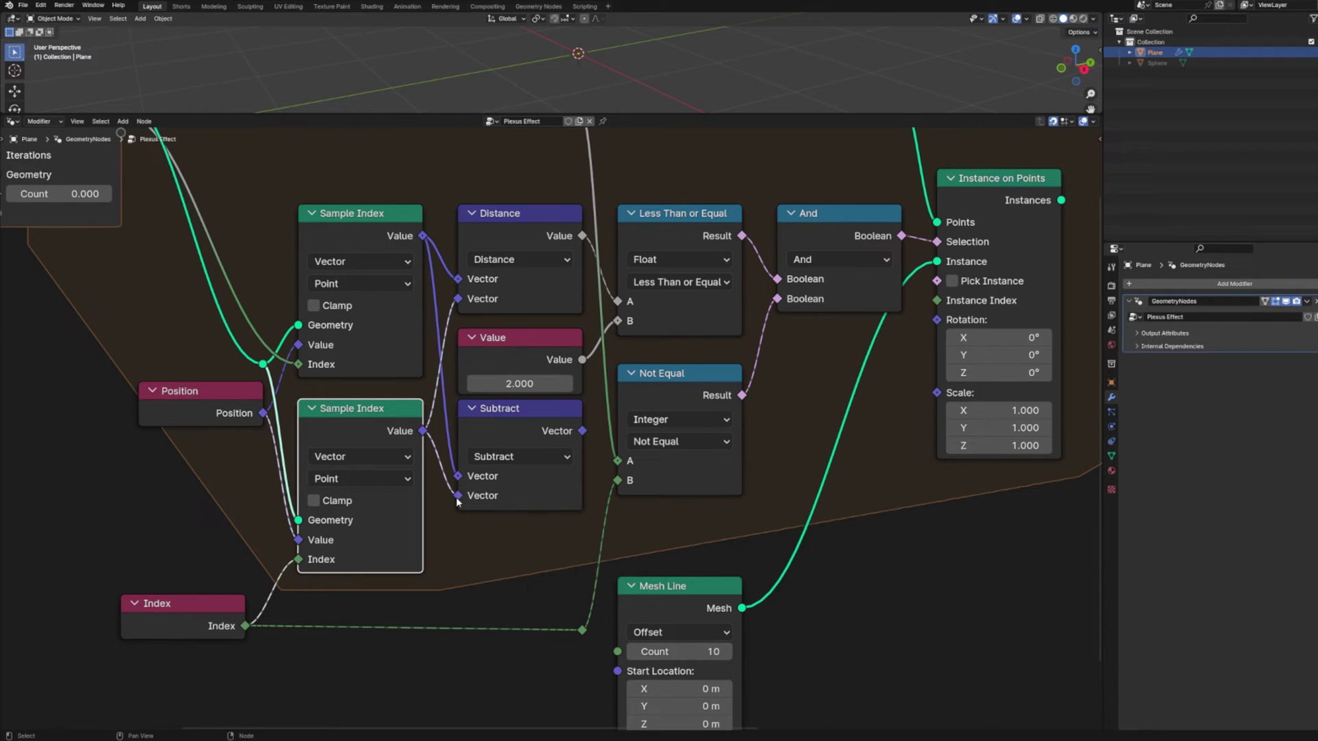
left_click(456, 526)
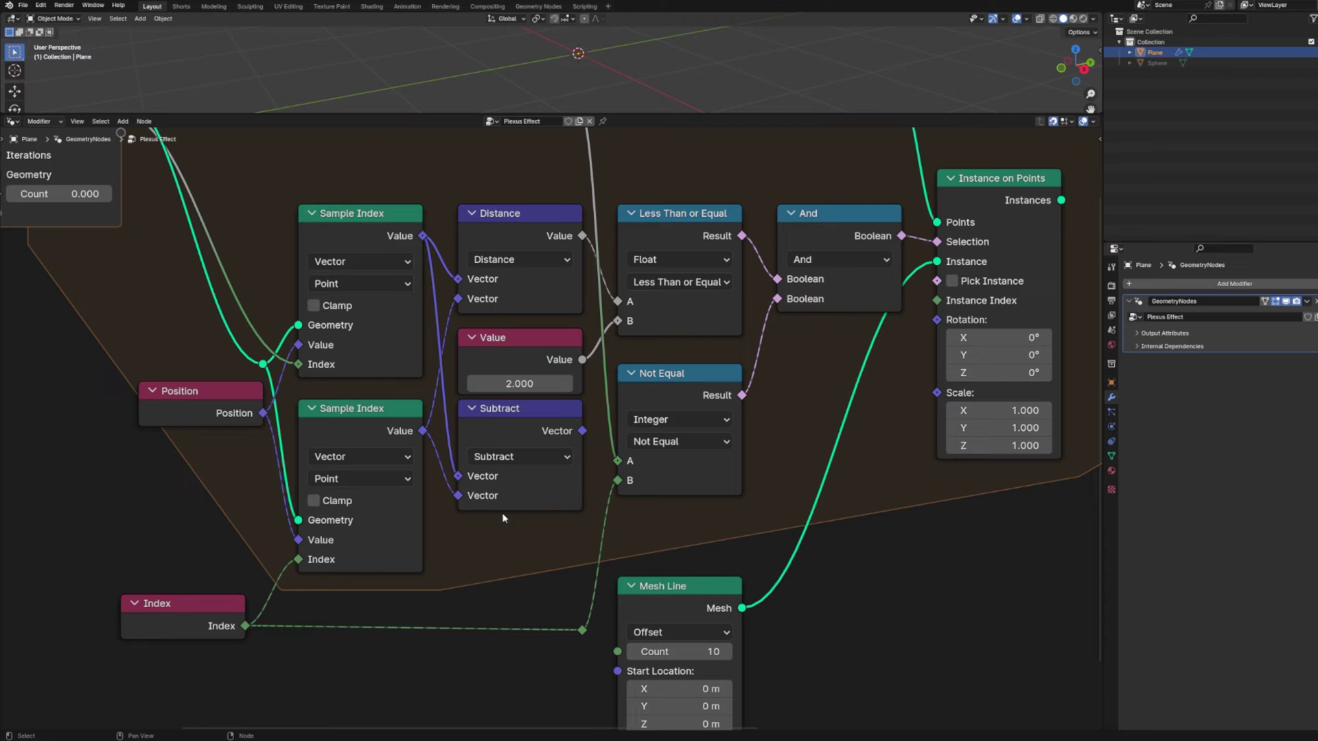
Step: Duplicate the Subtract node and turn the copy into a Normalize node beside it
key("shift+d")
left_click(796, 532)
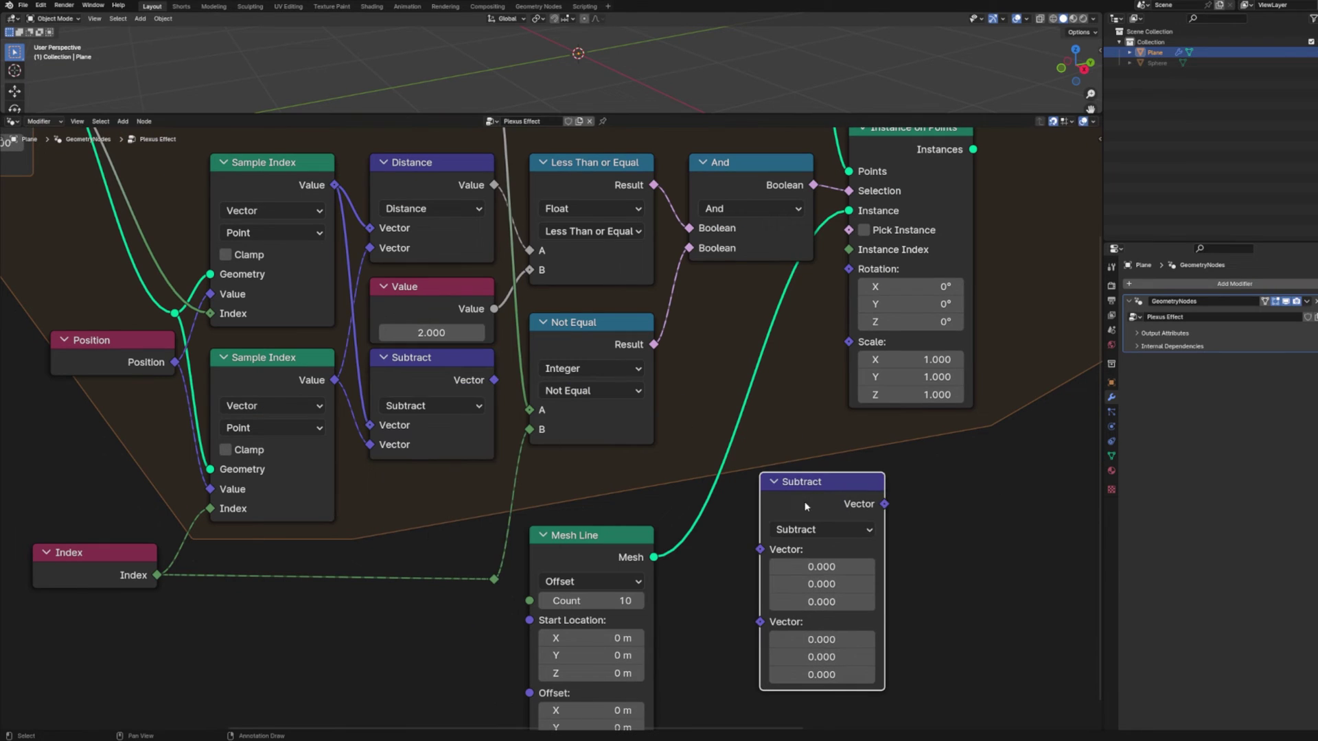
left_click(816, 529)
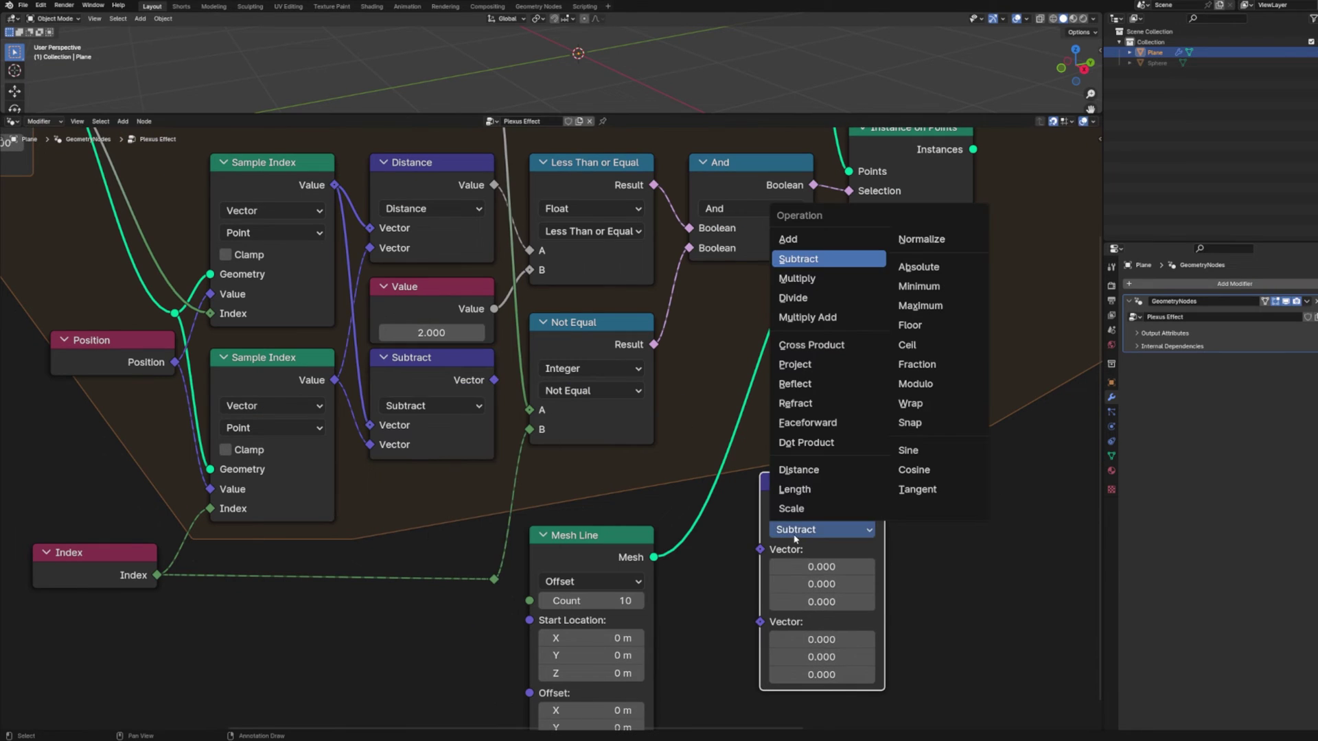
left_click(921, 239)
scroll(622, 394, "down", 1)
key("g")
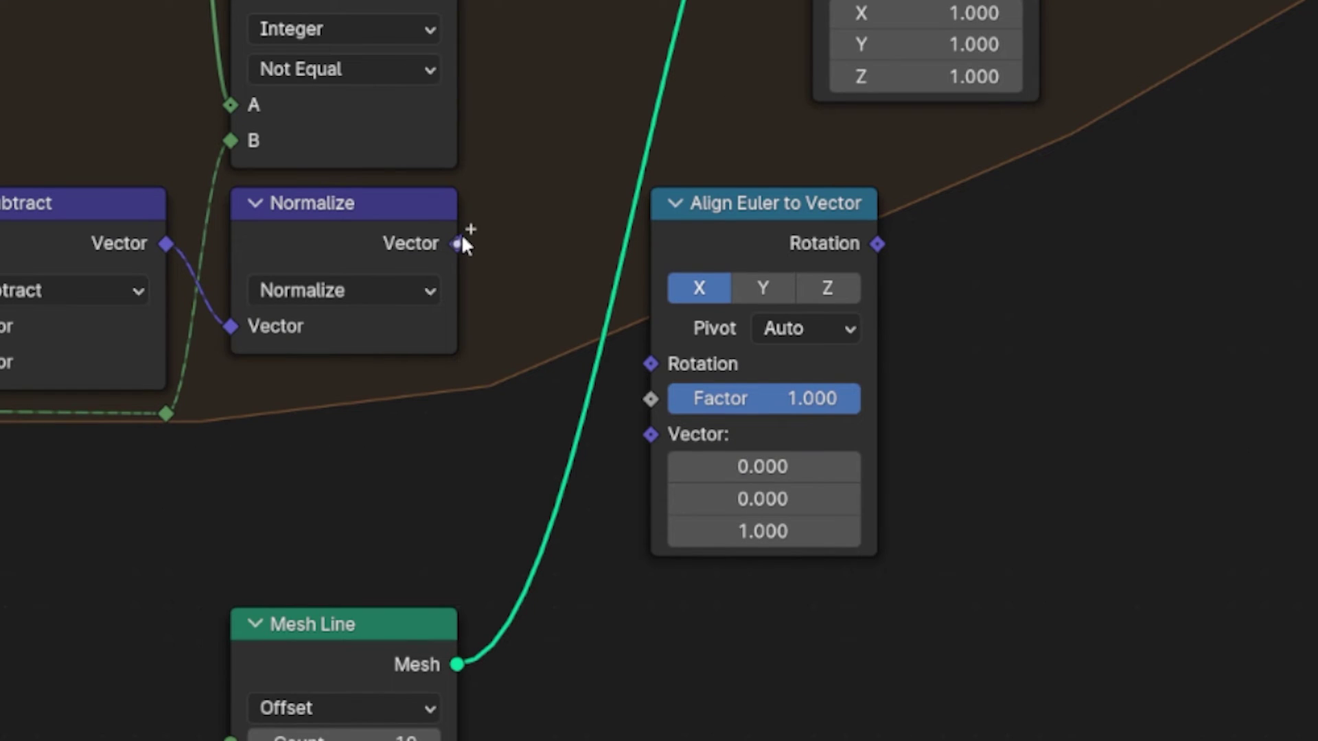
Step: Feed the normalized direction into a Z-axis Align Euler to Vector driving instance Rotation
left_click_drag(461, 241, 670, 440)
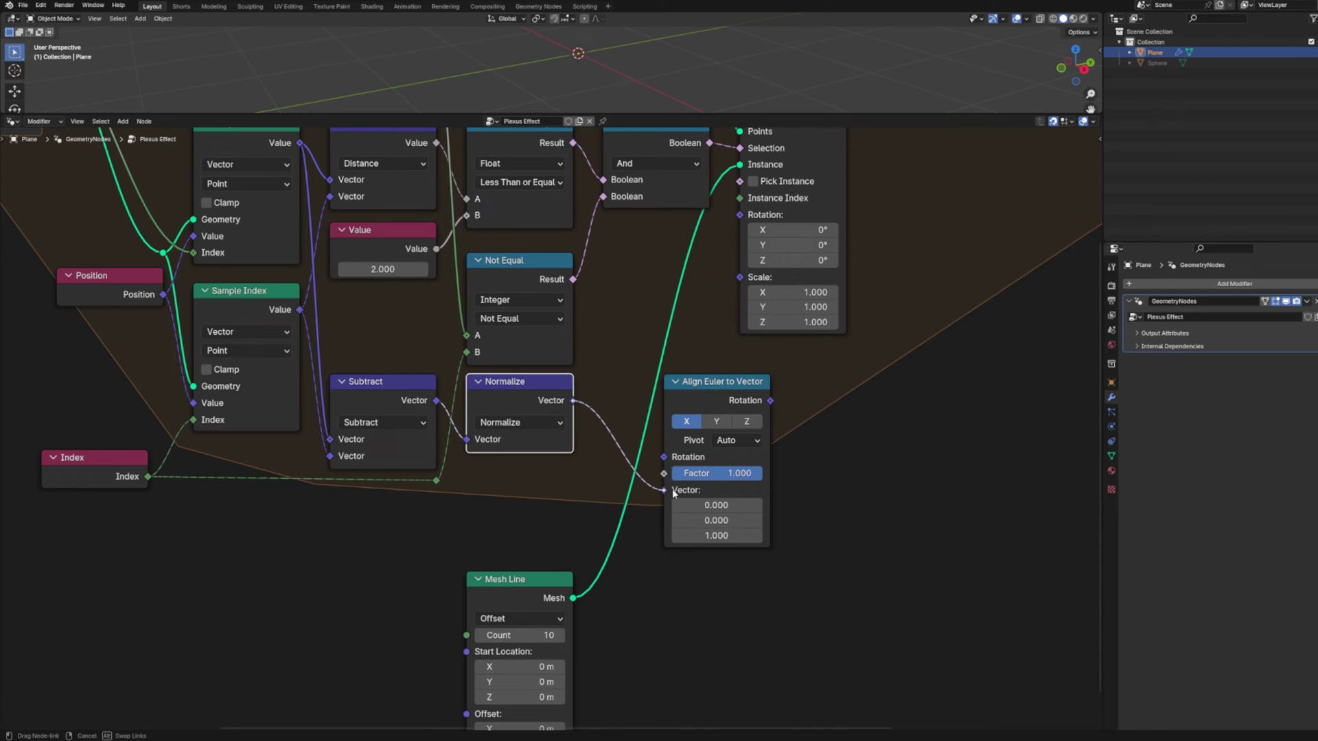
left_click_drag(674, 492, 664, 490)
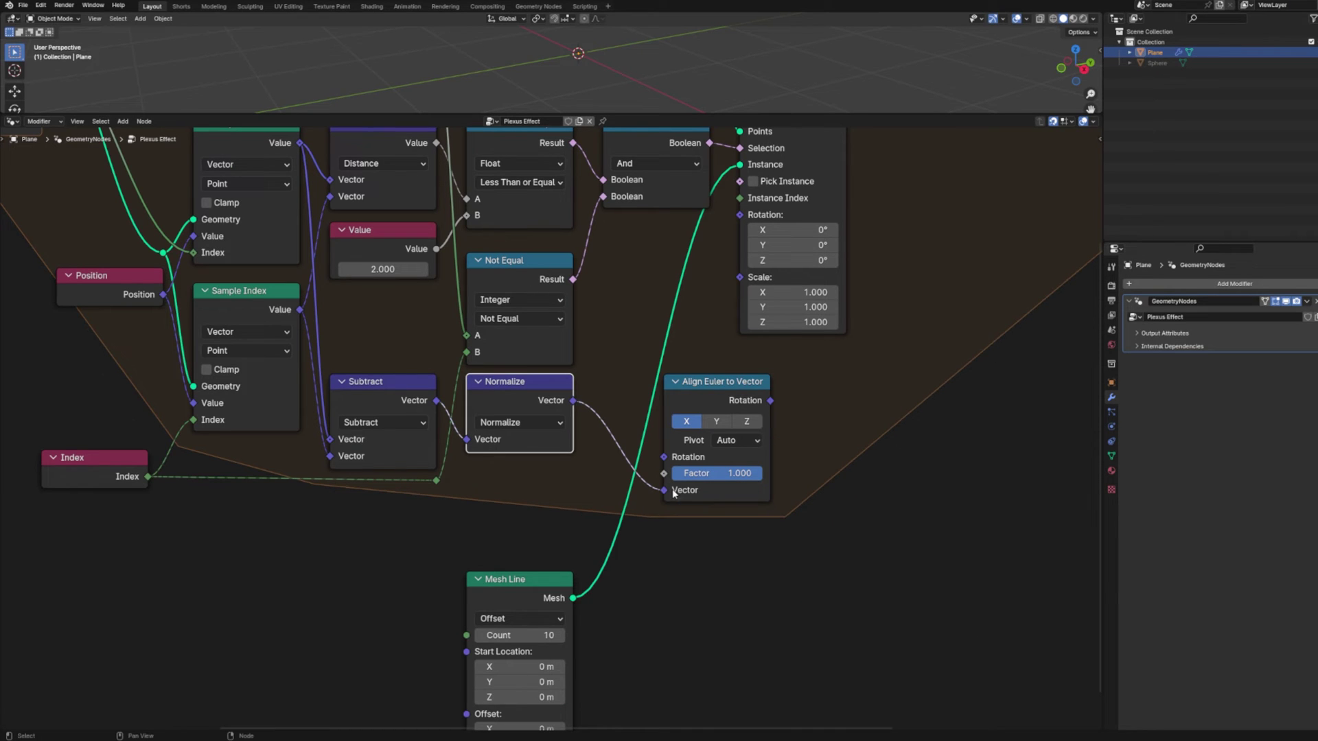
left_click(746, 421)
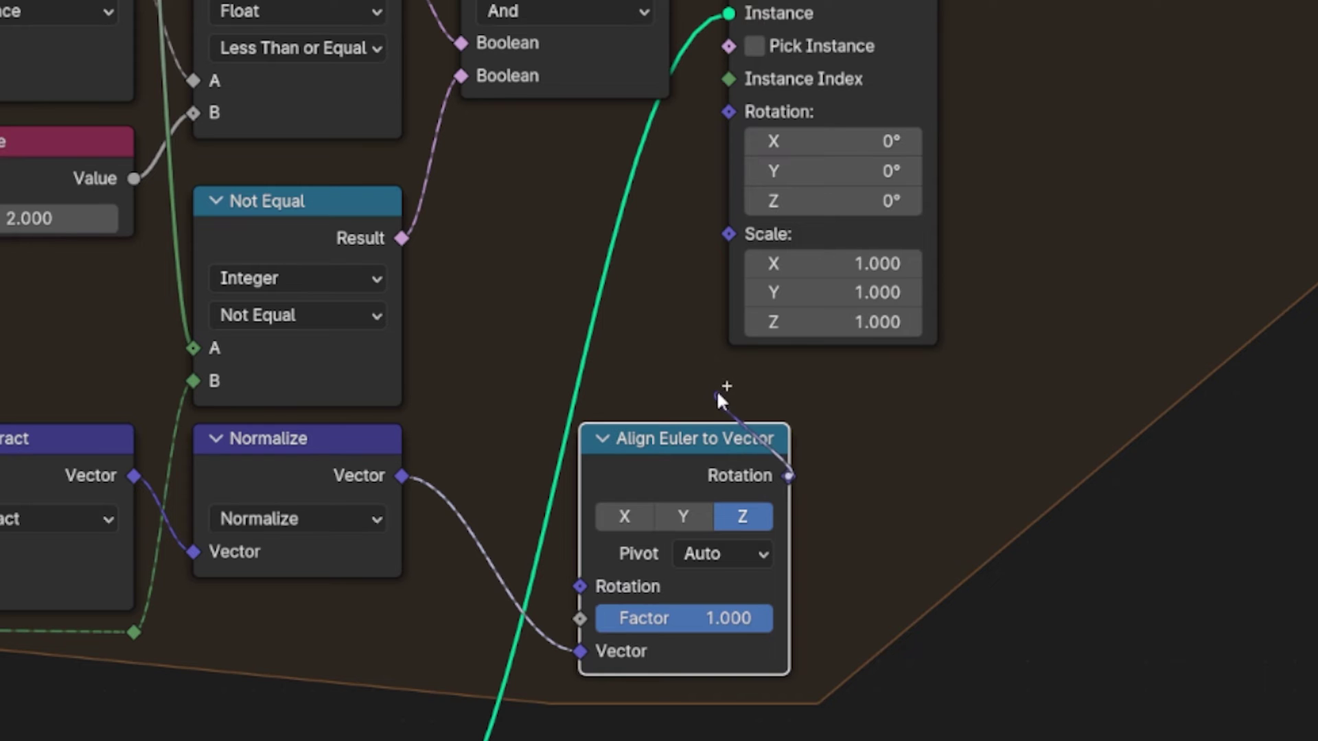
left_click_drag(771, 401, 739, 218)
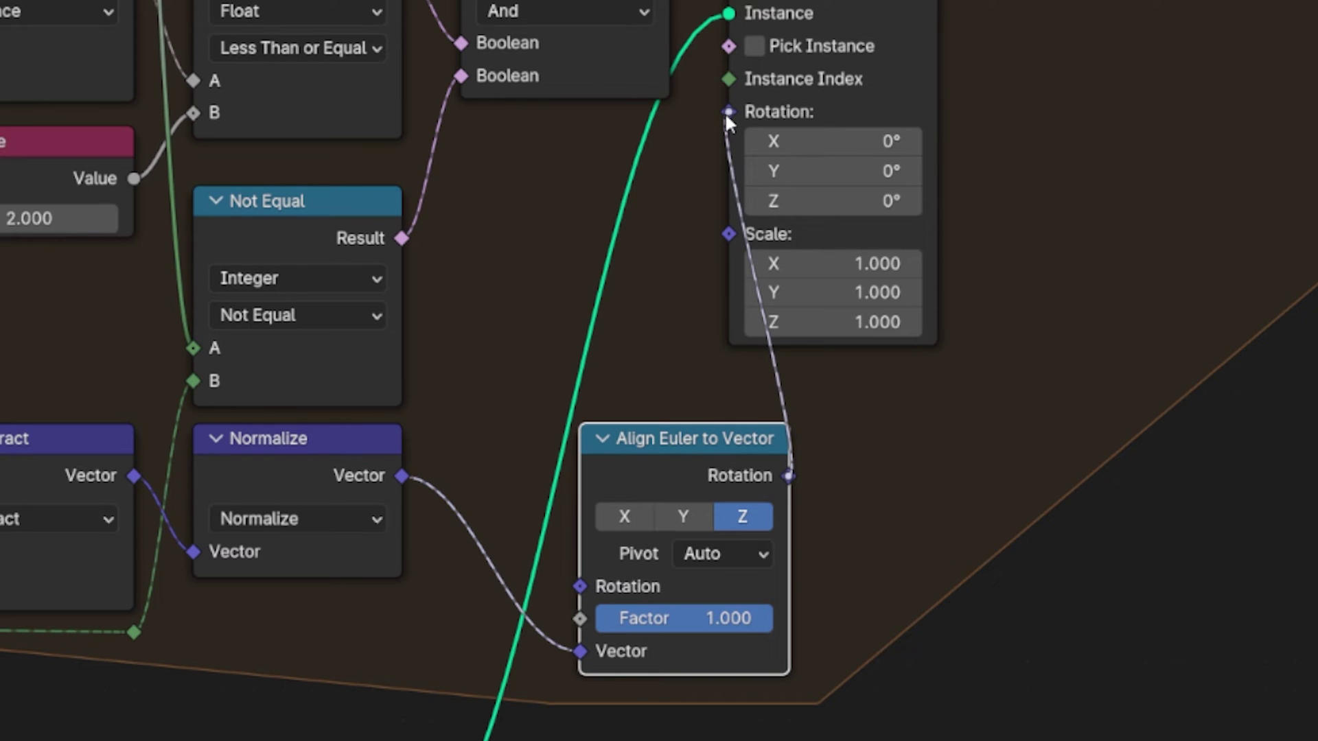
left_click_drag(723, 113, 724, 113)
middle_click_drag(951, 95, 882, 358)
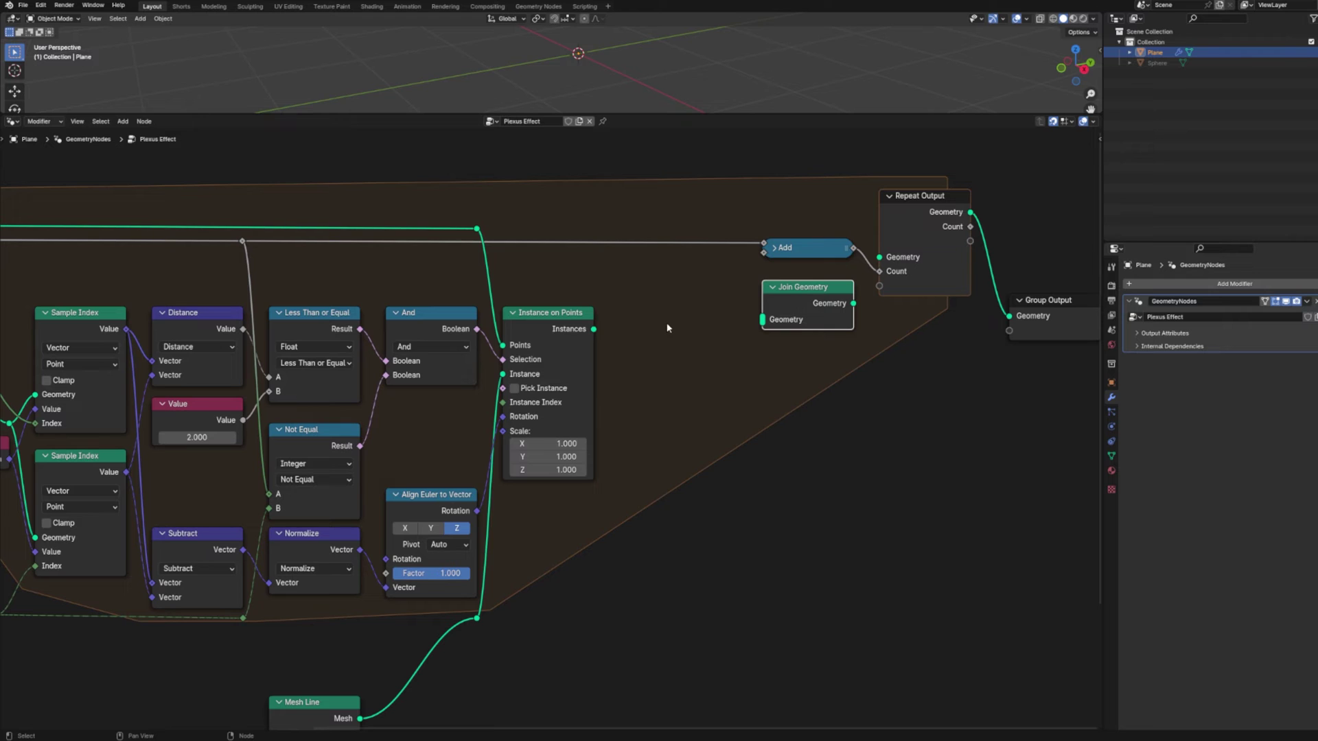
Step: Join the instances with a new Geometry.001 repeat state looped back, passing points straight to Repeat Output
left_click_drag(594, 331, 761, 327)
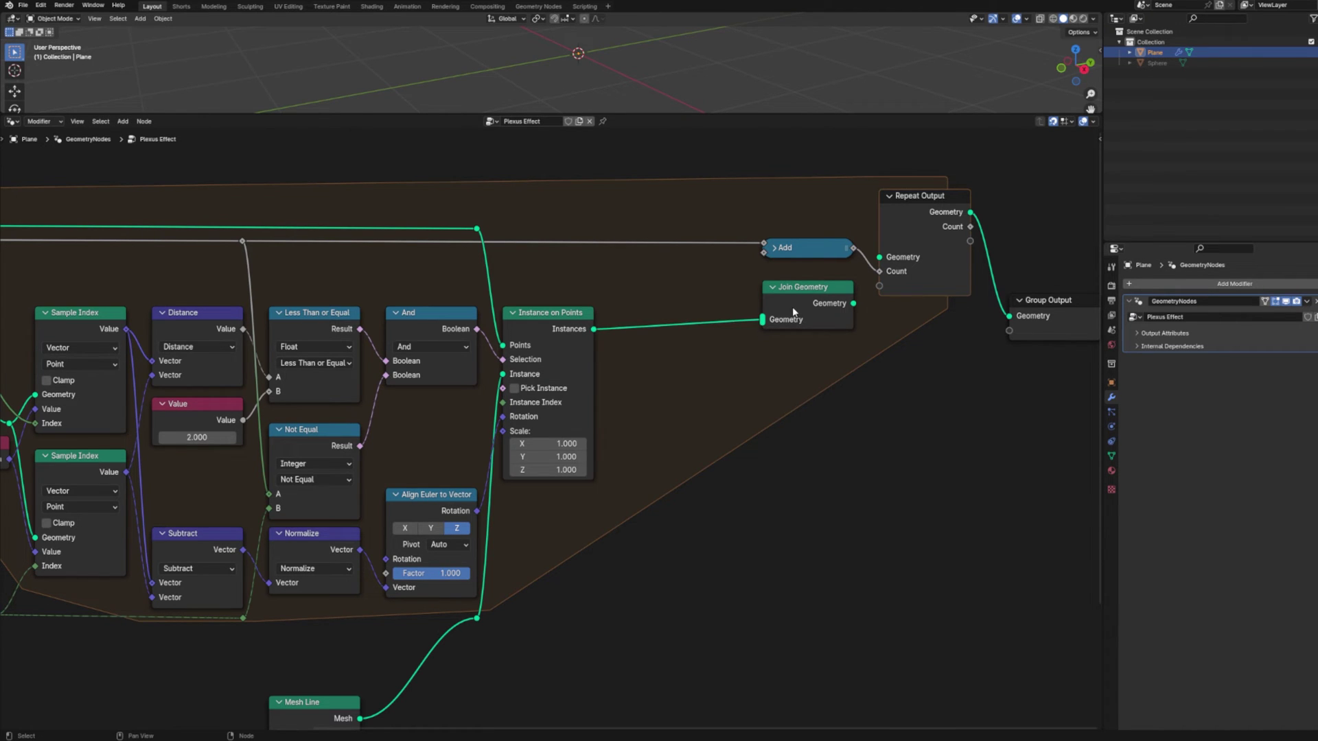
middle_click_drag(792, 307, 948, 360)
left_click_drag(961, 354, 989, 338)
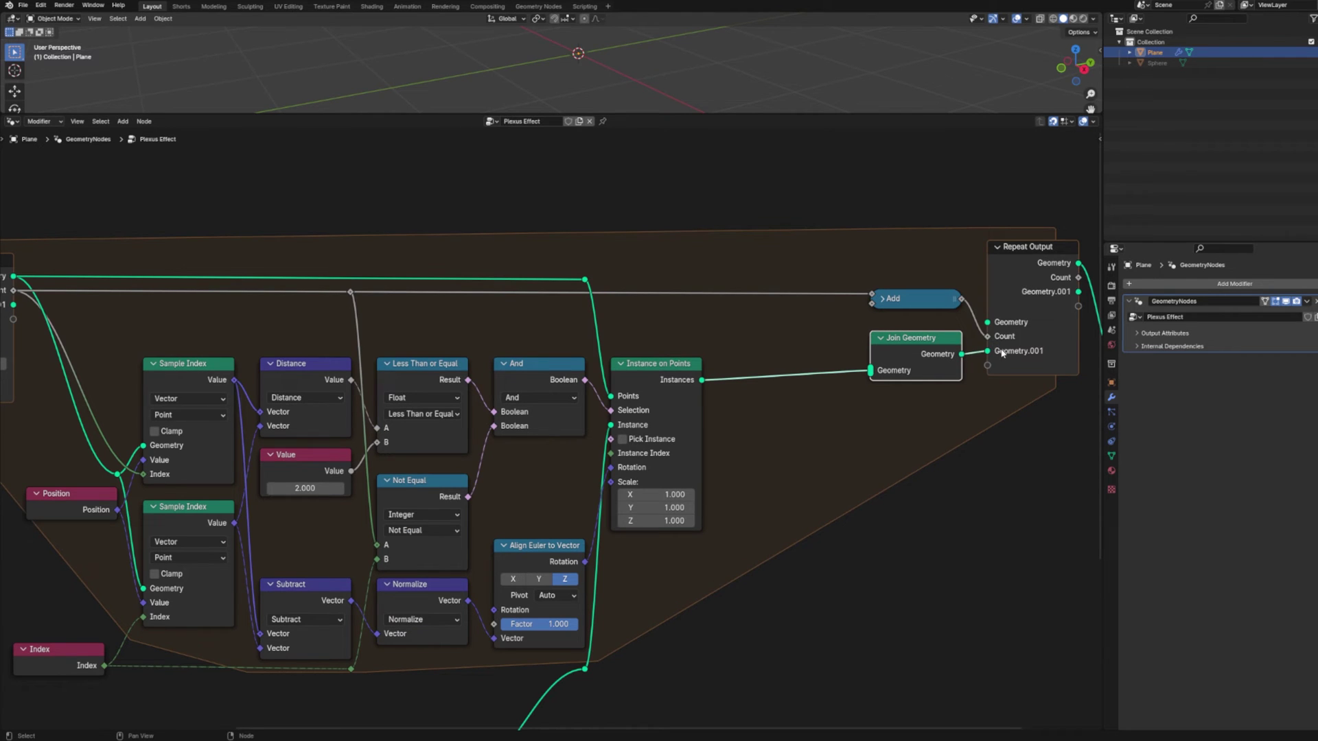
scroll(267, 316, "left", 6, "ctrl")
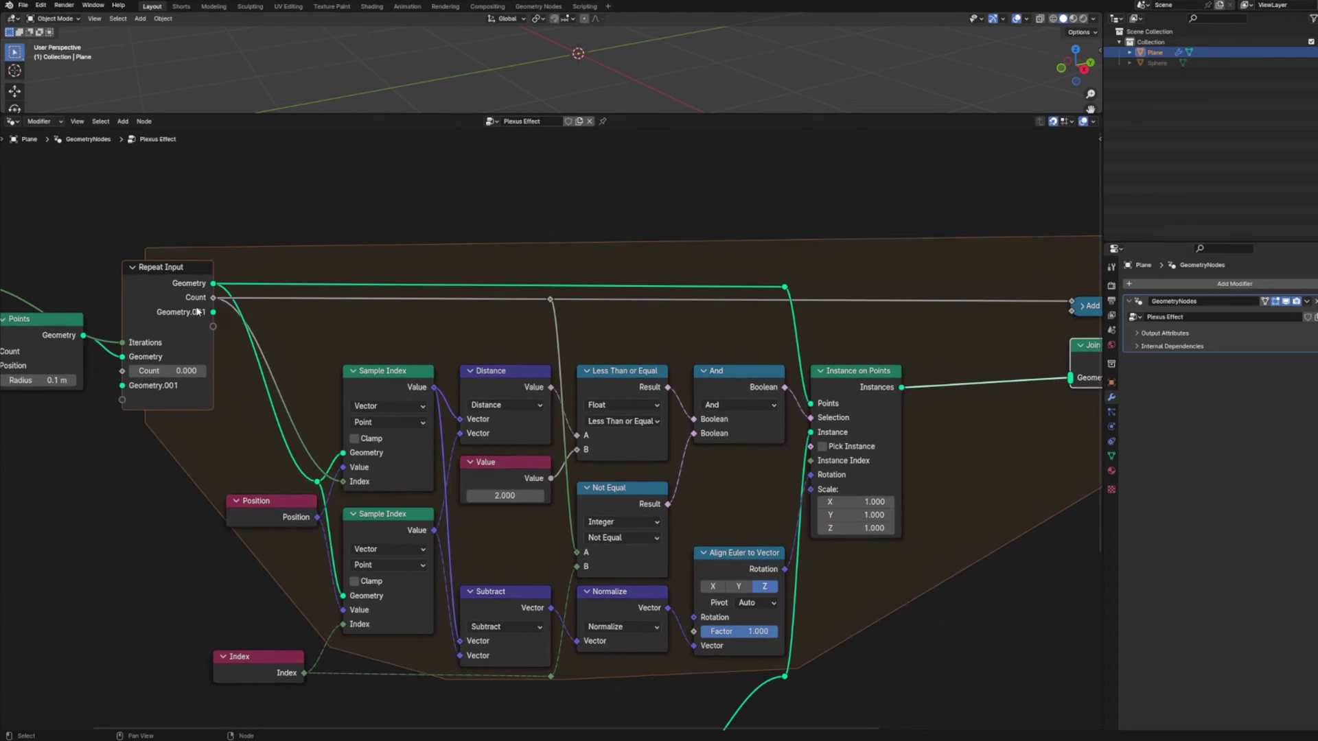
left_click_drag(214, 314, 954, 378)
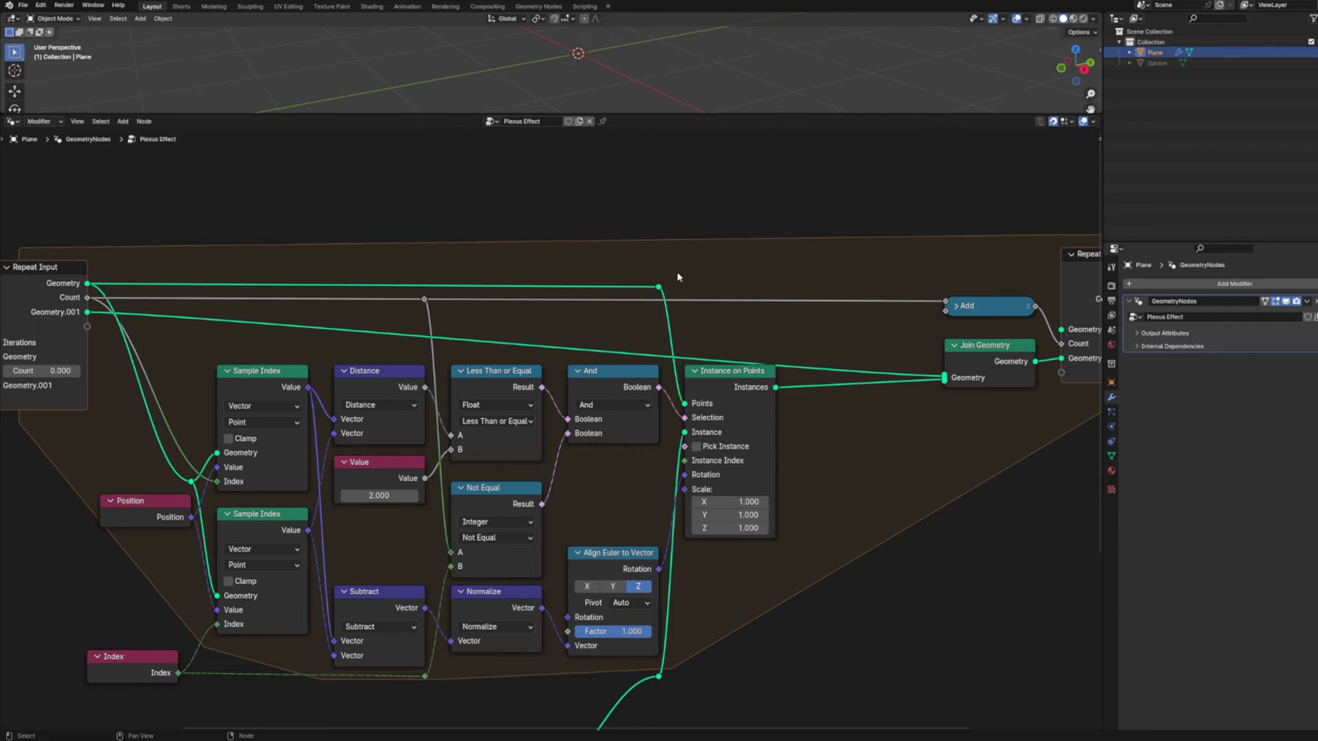
left_click_drag(659, 287, 1061, 330)
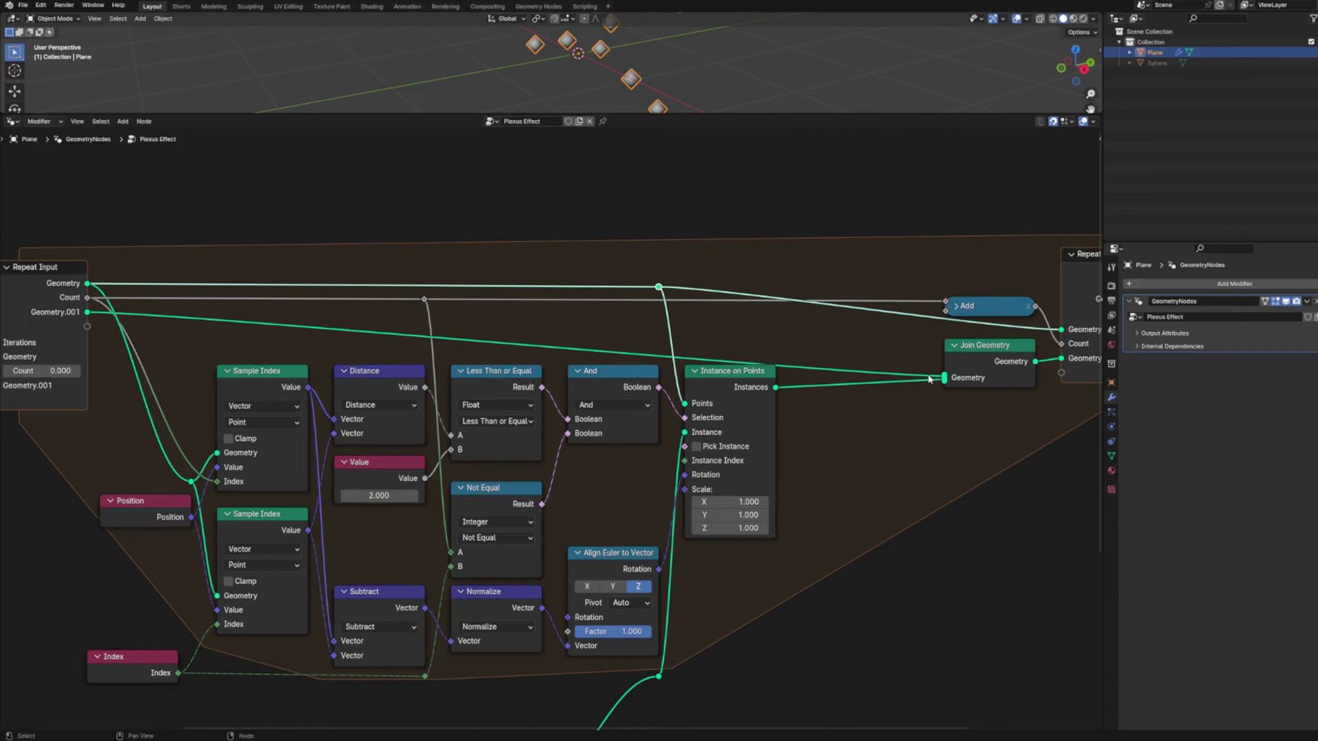
key("ctrl+space")
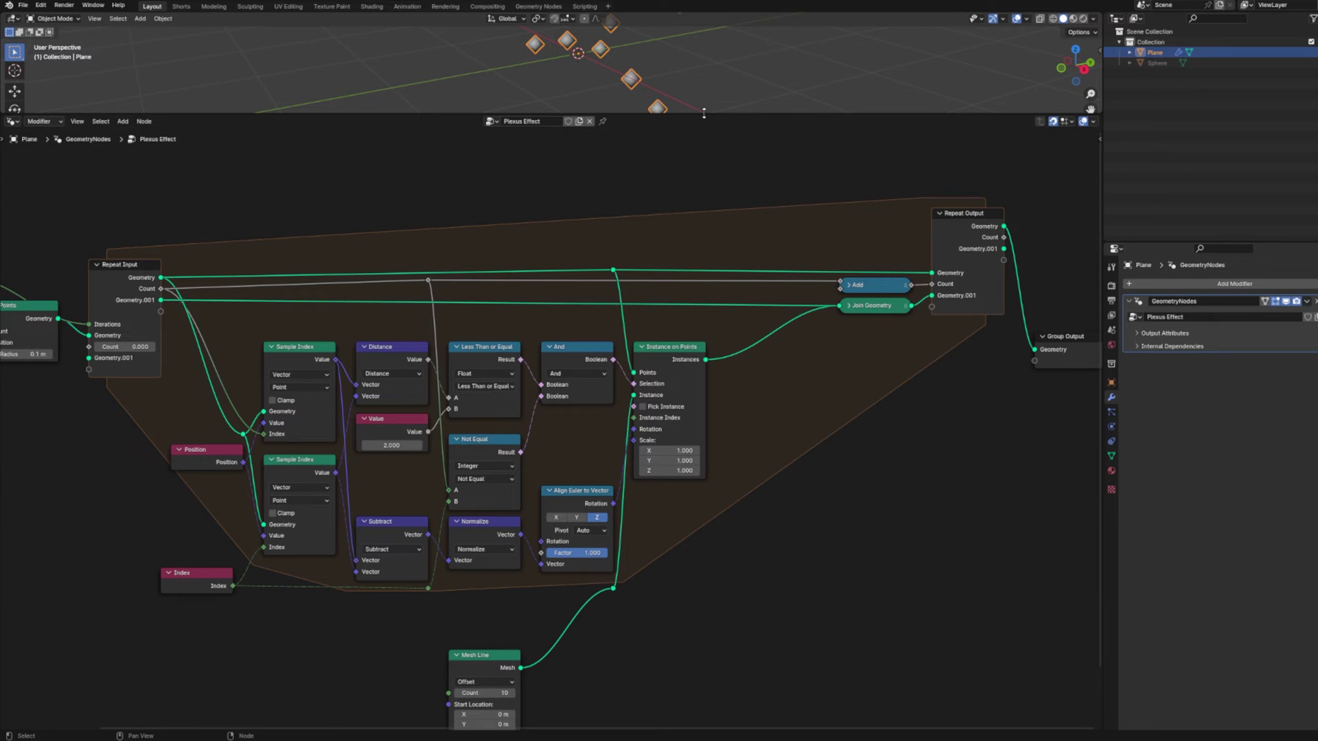
Step: Send Repeat Output's Geometry.001 to Group Output to display the plexus lines
left_click_drag(704, 113, 707, 305)
middle_click_drag(1065, 389, 909, 462)
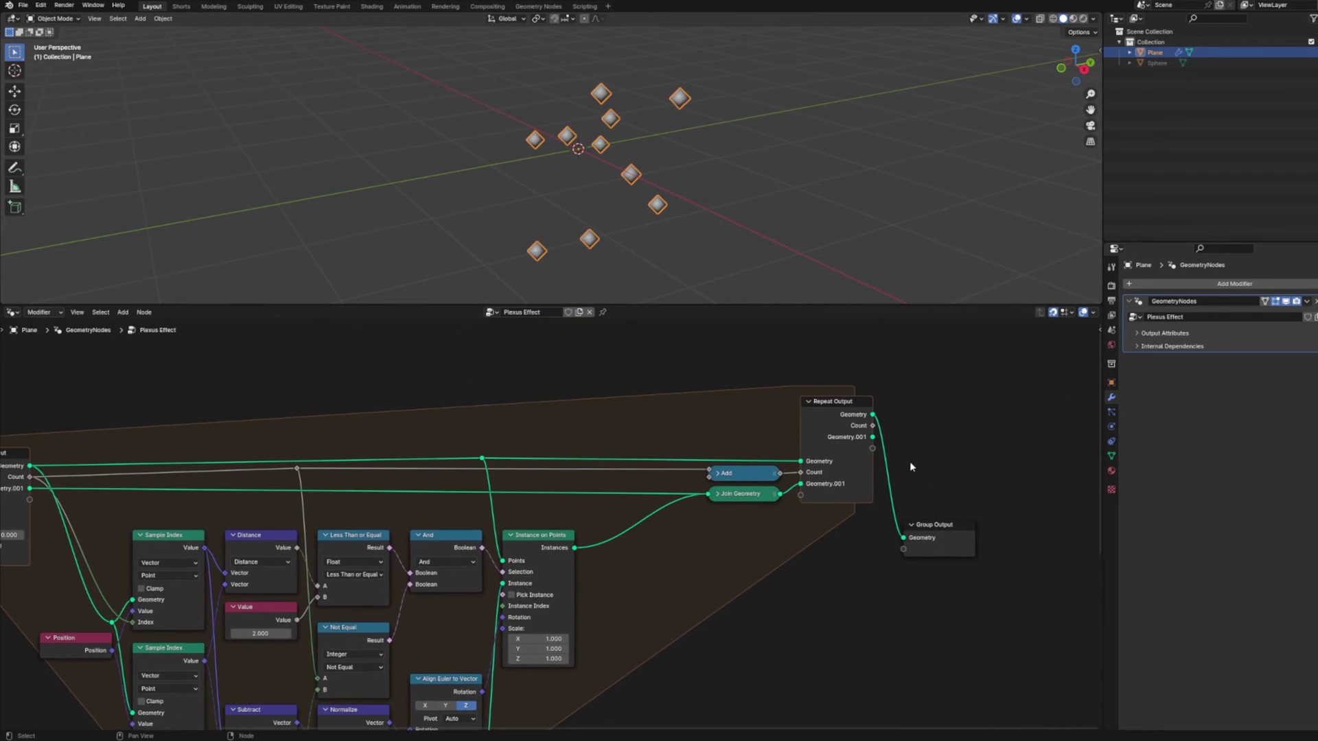
left_click_drag(872, 437, 914, 545)
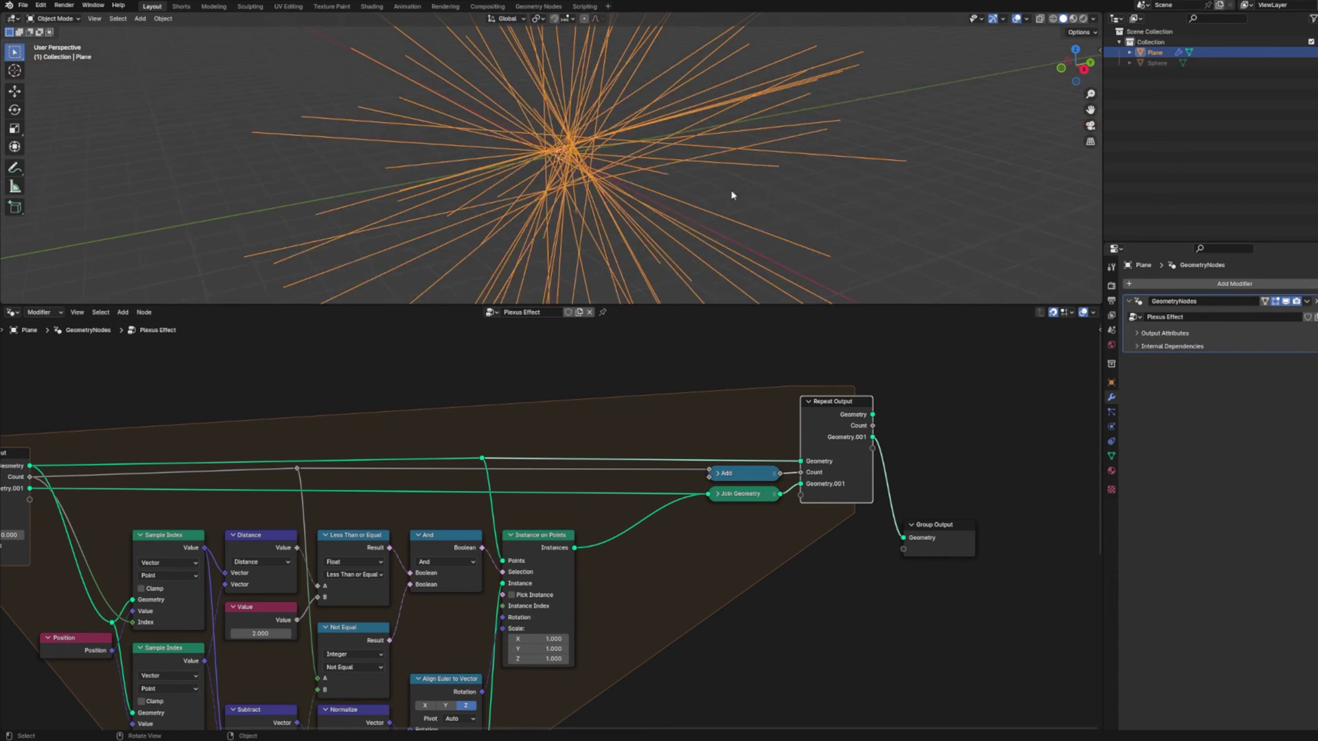
middle_click_drag(730, 197, 595, 135)
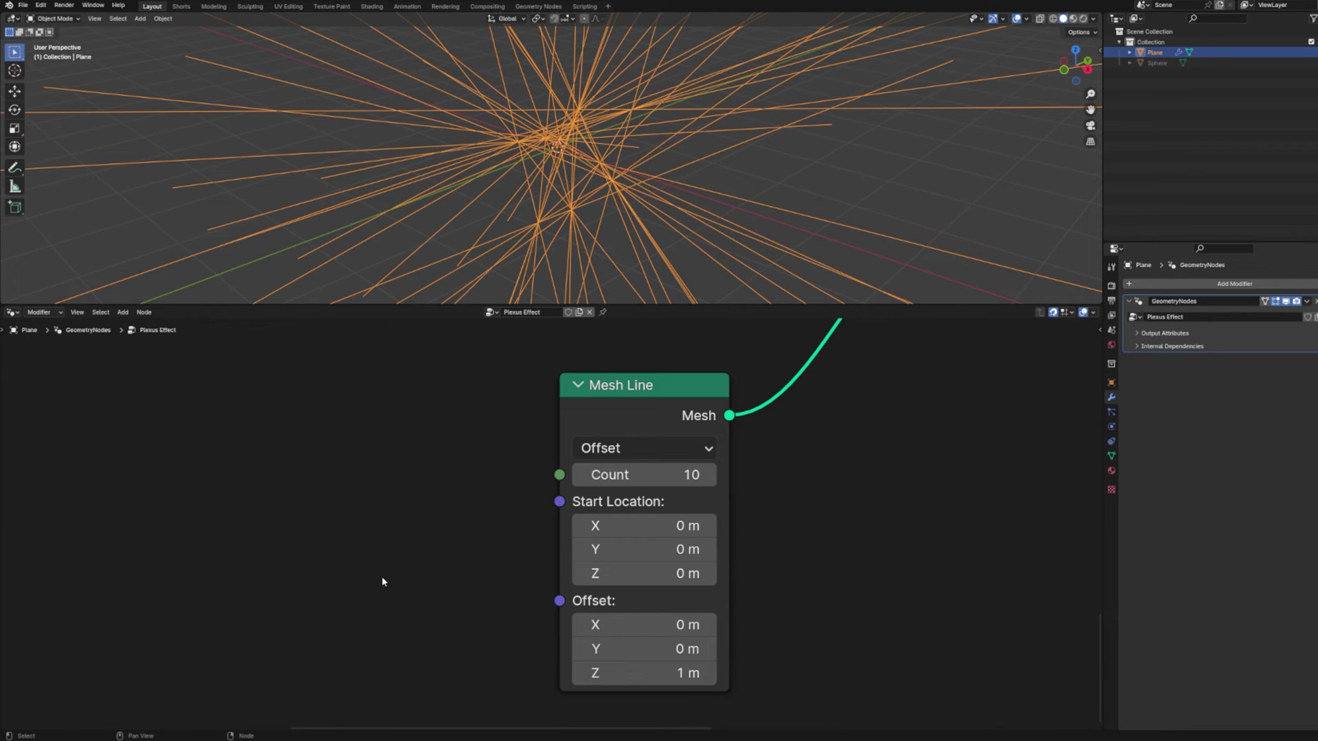
Step: Set Mesh Line Count to 2 and Mode to End Points
left_click(624, 467)
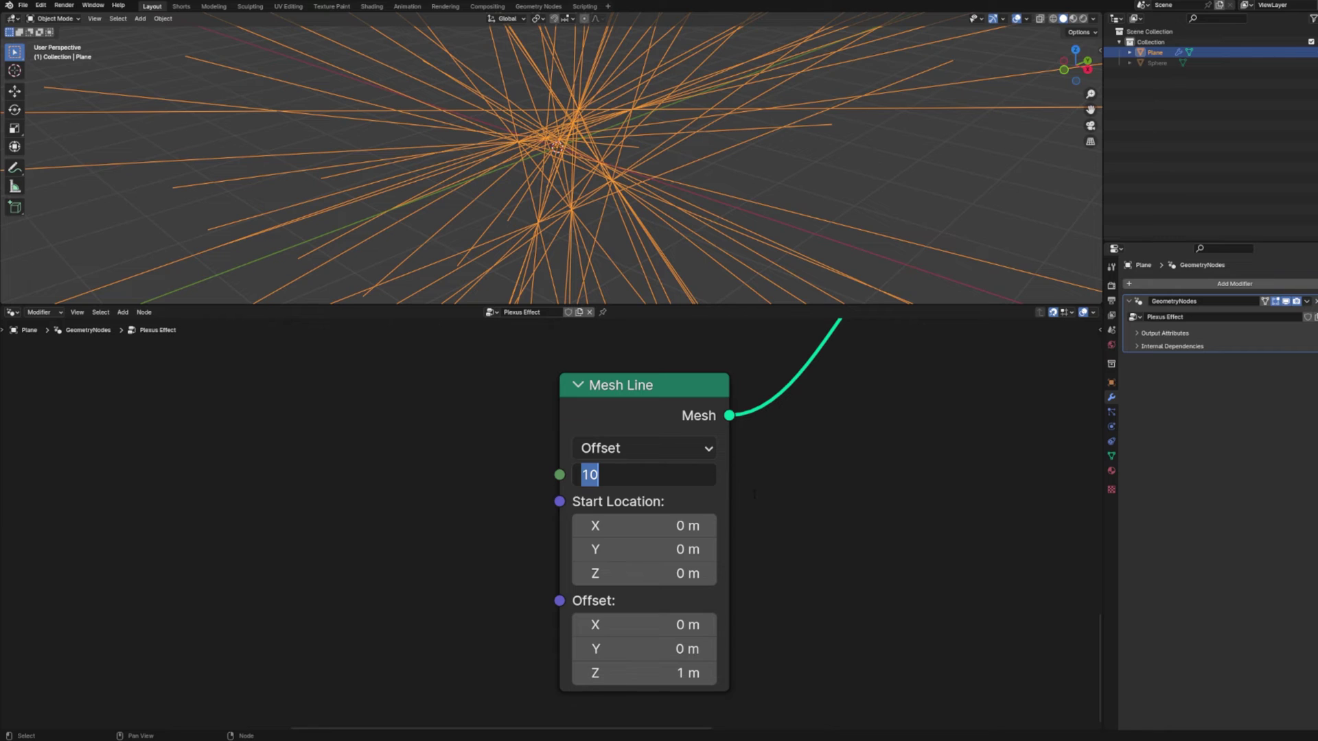
type("2")
key("Return")
left_click(648, 449)
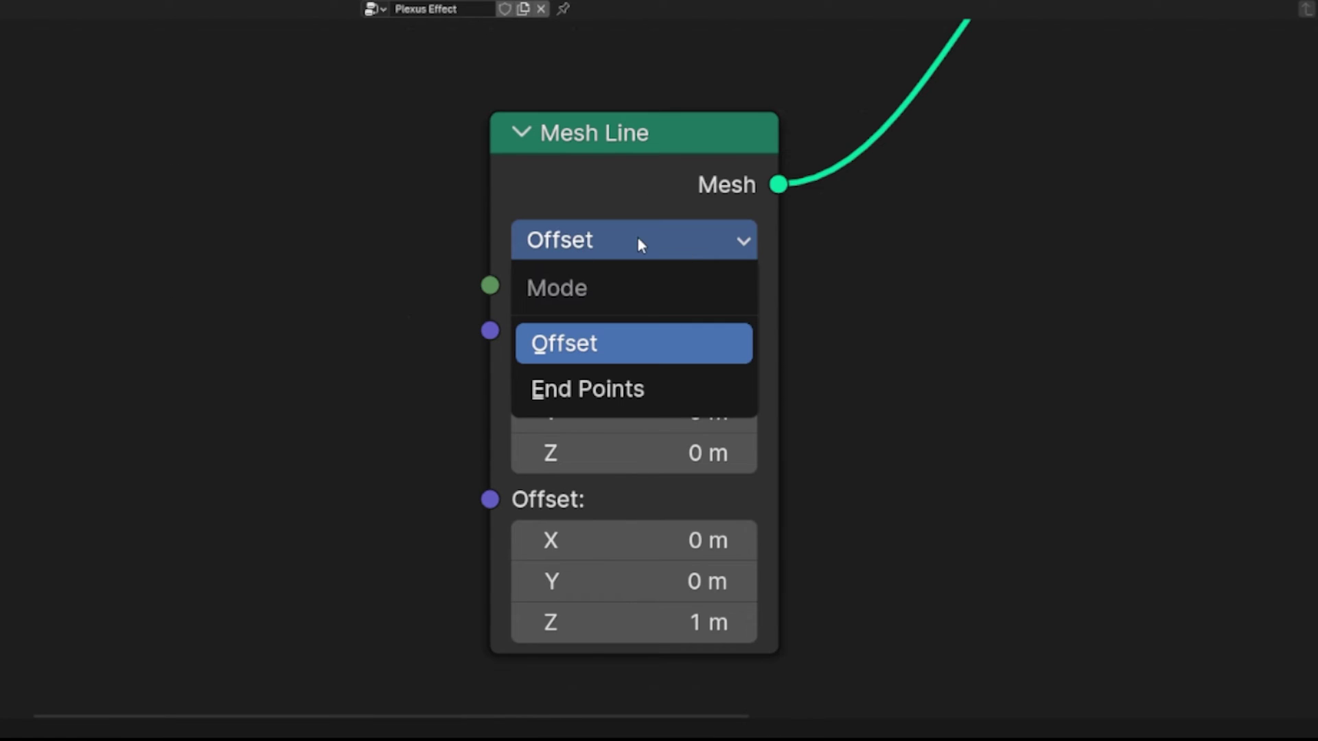
left_click(604, 394)
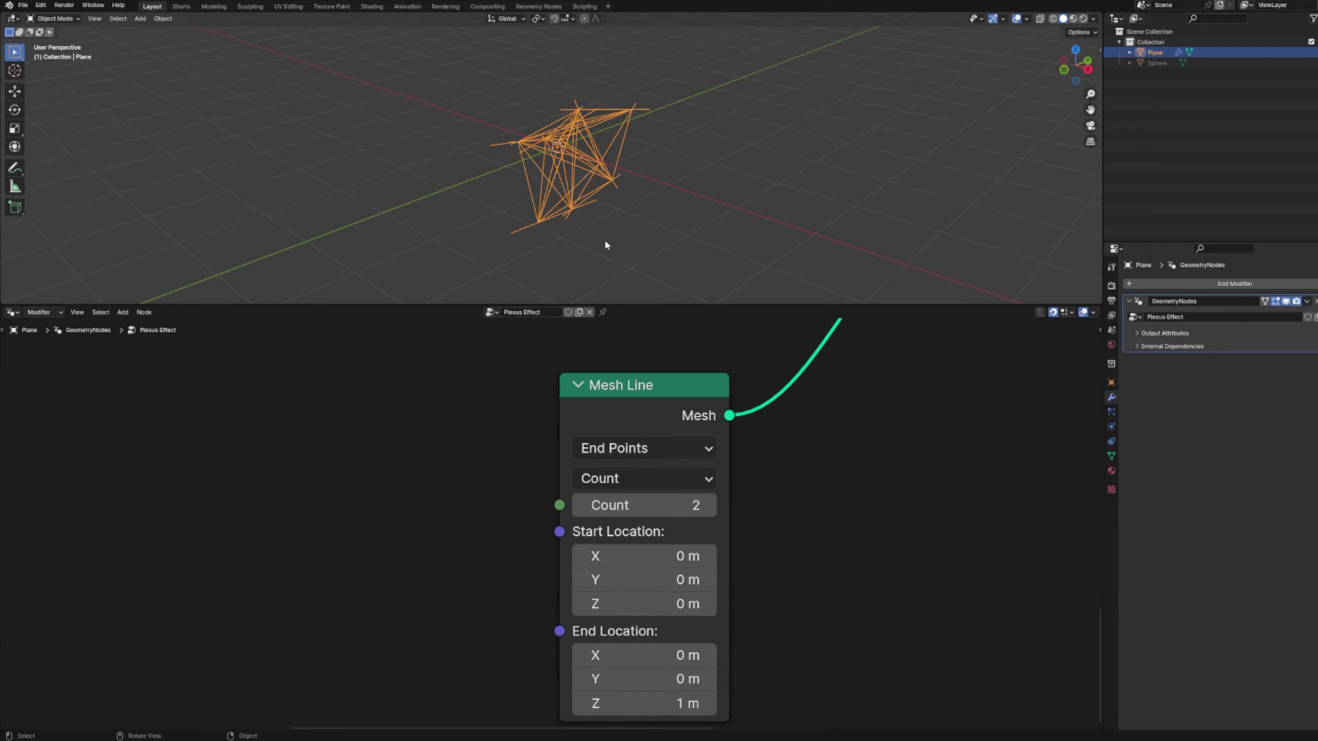
key("Home")
Step: Reconnect the Align Euler to Vector rotation to Instance on Points Rotation
scroll(744, 459, "up", 3)
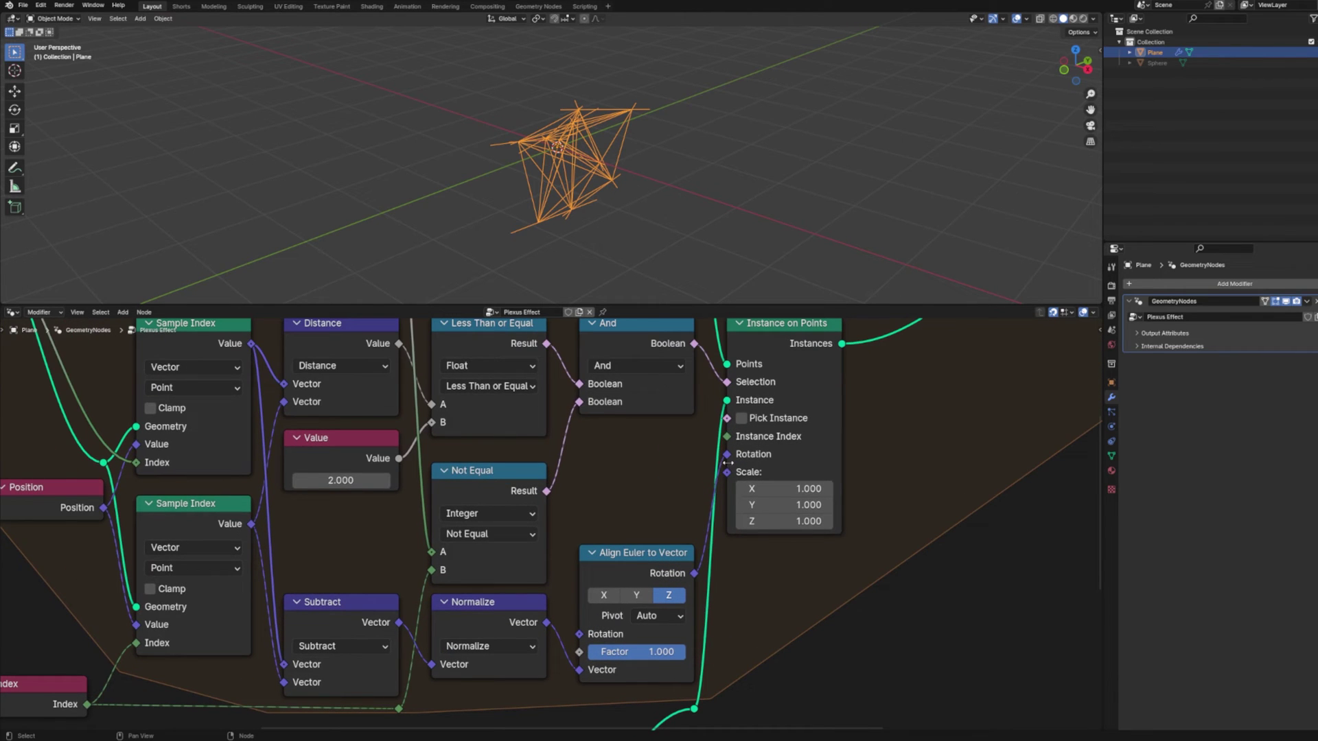
left_click_drag(726, 455, 667, 457)
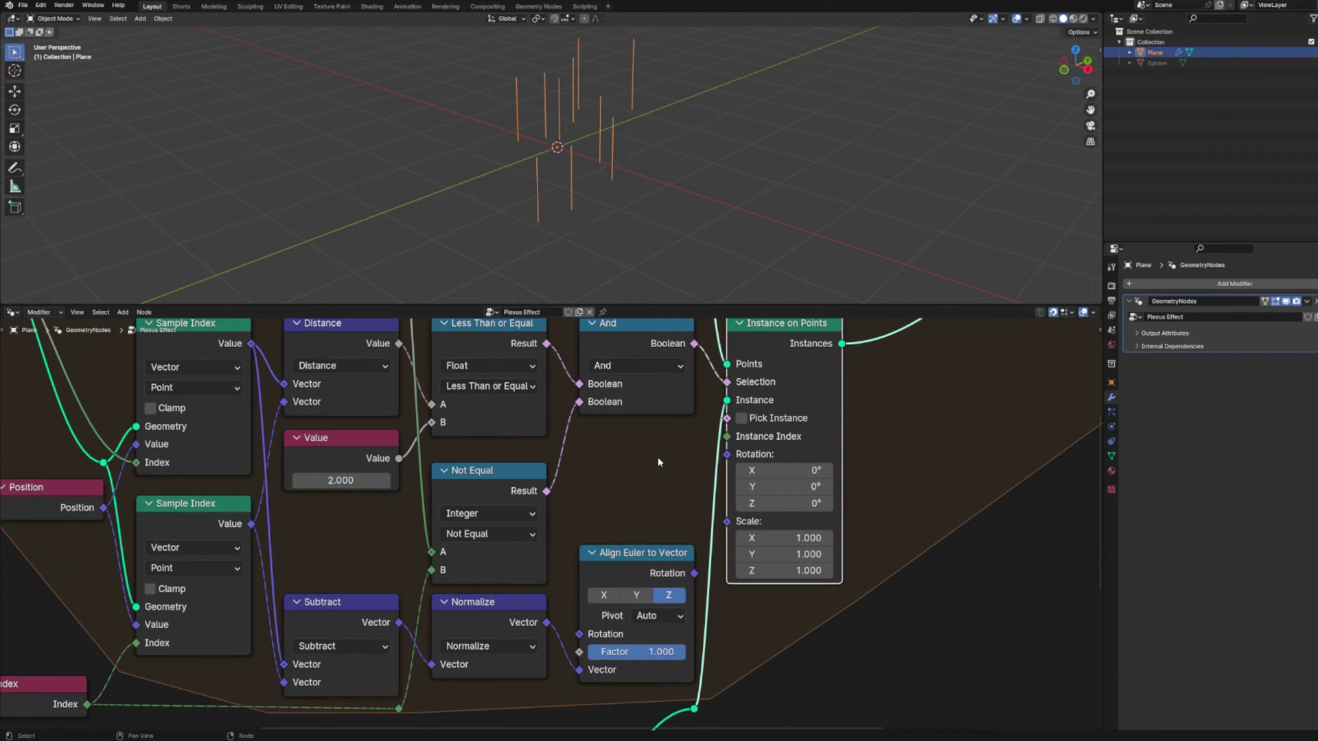
middle_click_drag(582, 141, 687, 76)
scroll(607, 555, "down", 5, "shift")
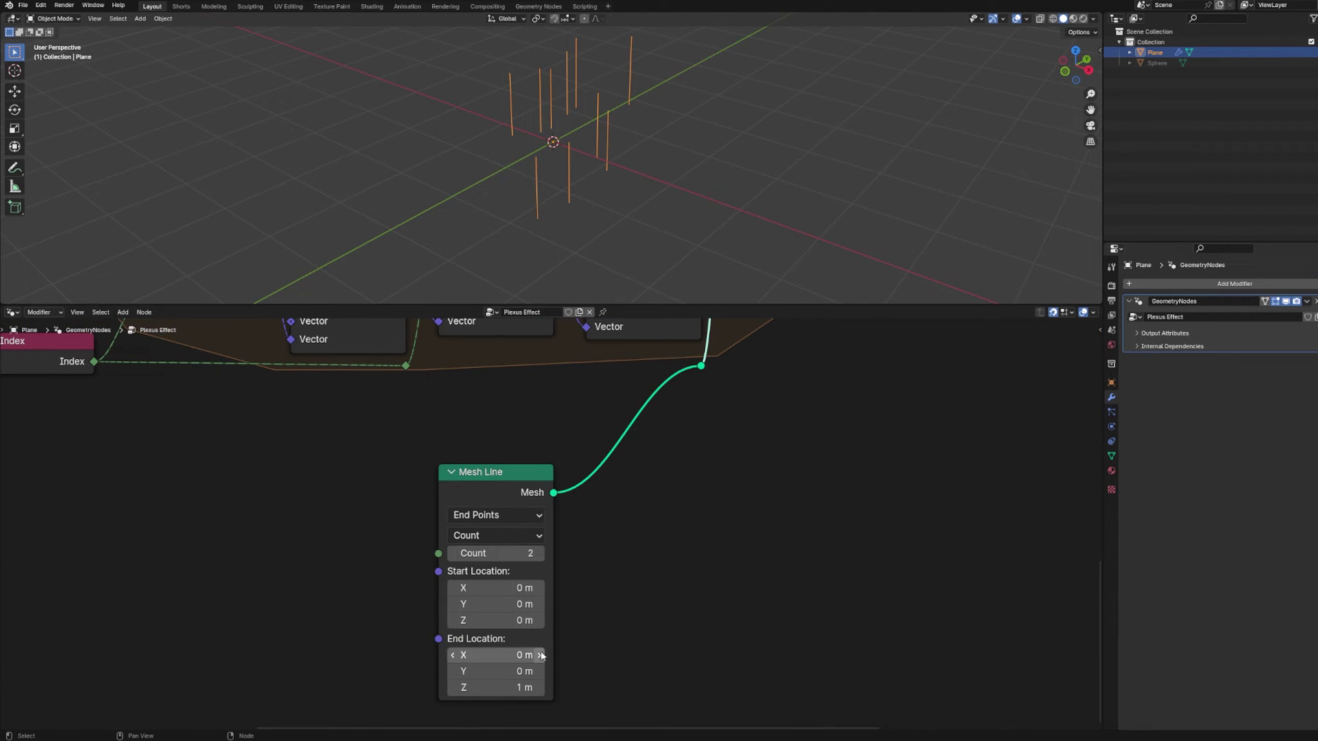
middle_click_drag(699, 389, 630, 521)
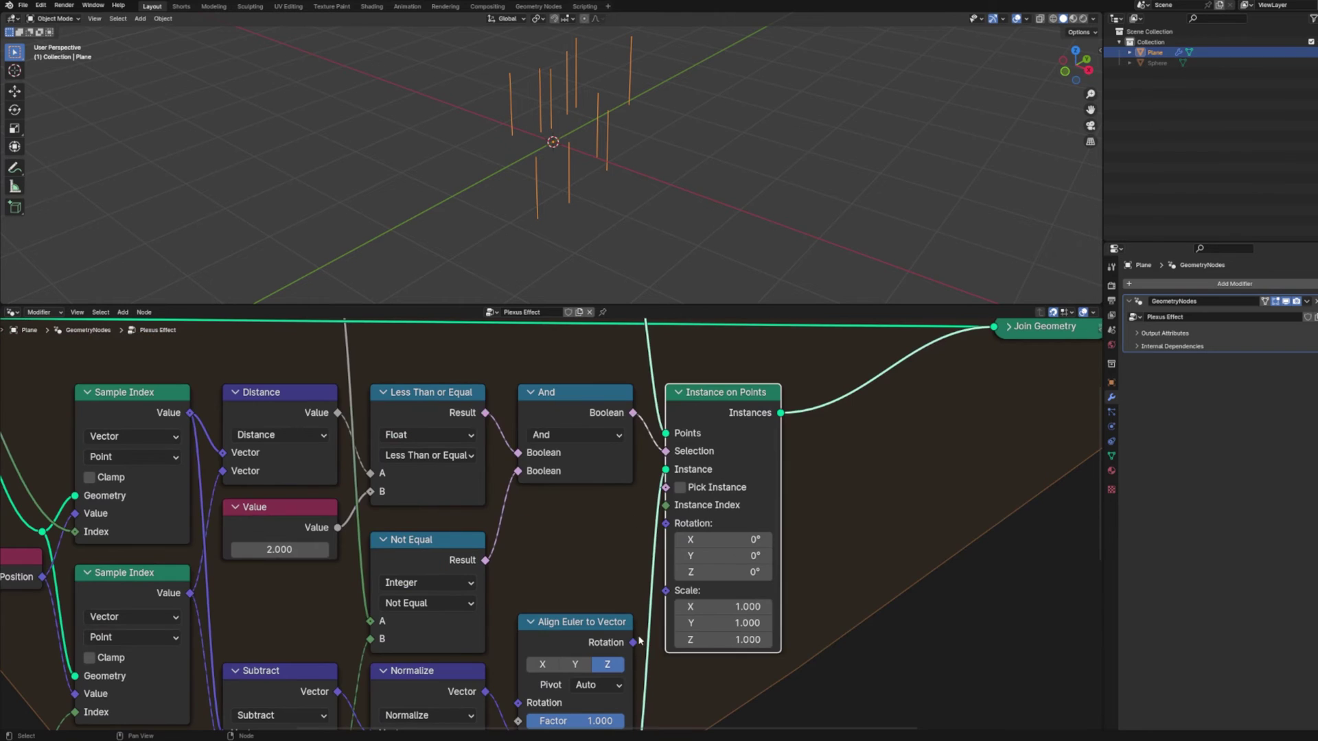
left_click_drag(633, 643, 665, 523)
middle_click_drag(618, 549, 652, 562)
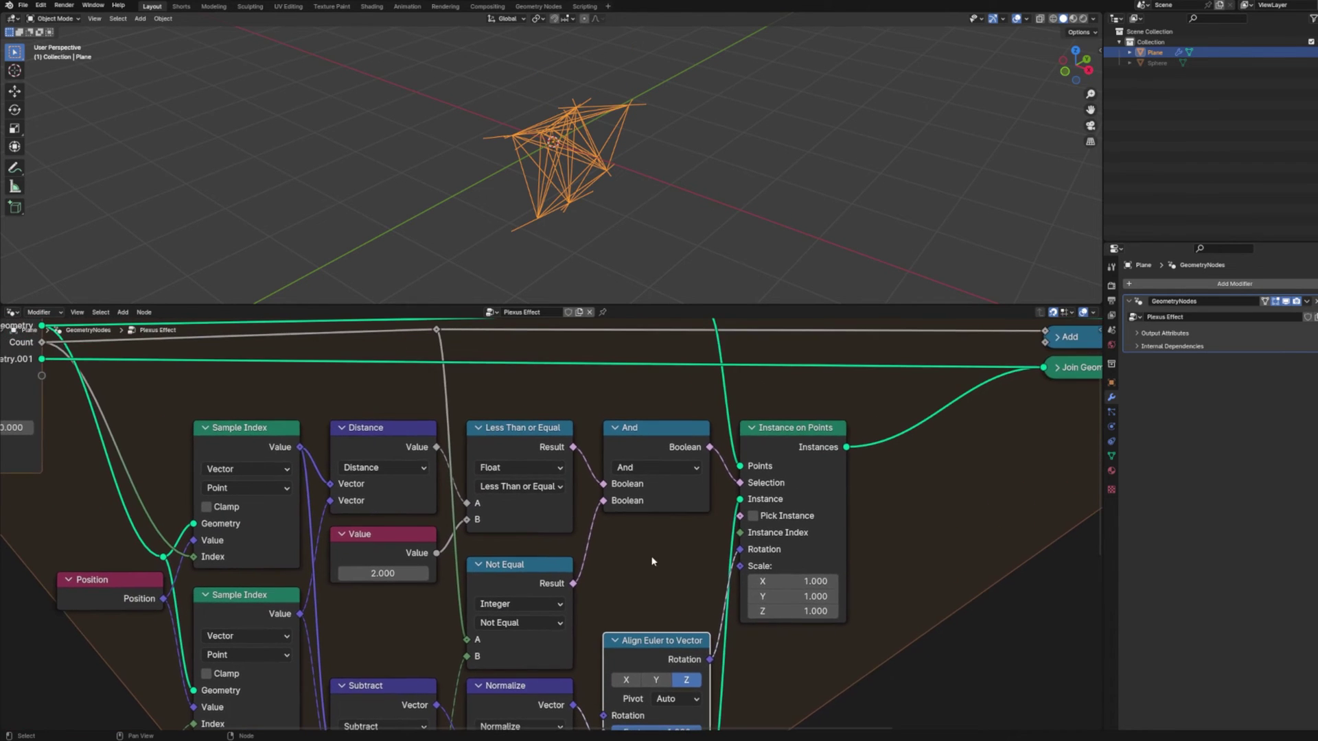
Step: Drive the Instance on Points Scale with the Distance value
left_click_drag(436, 446, 740, 566)
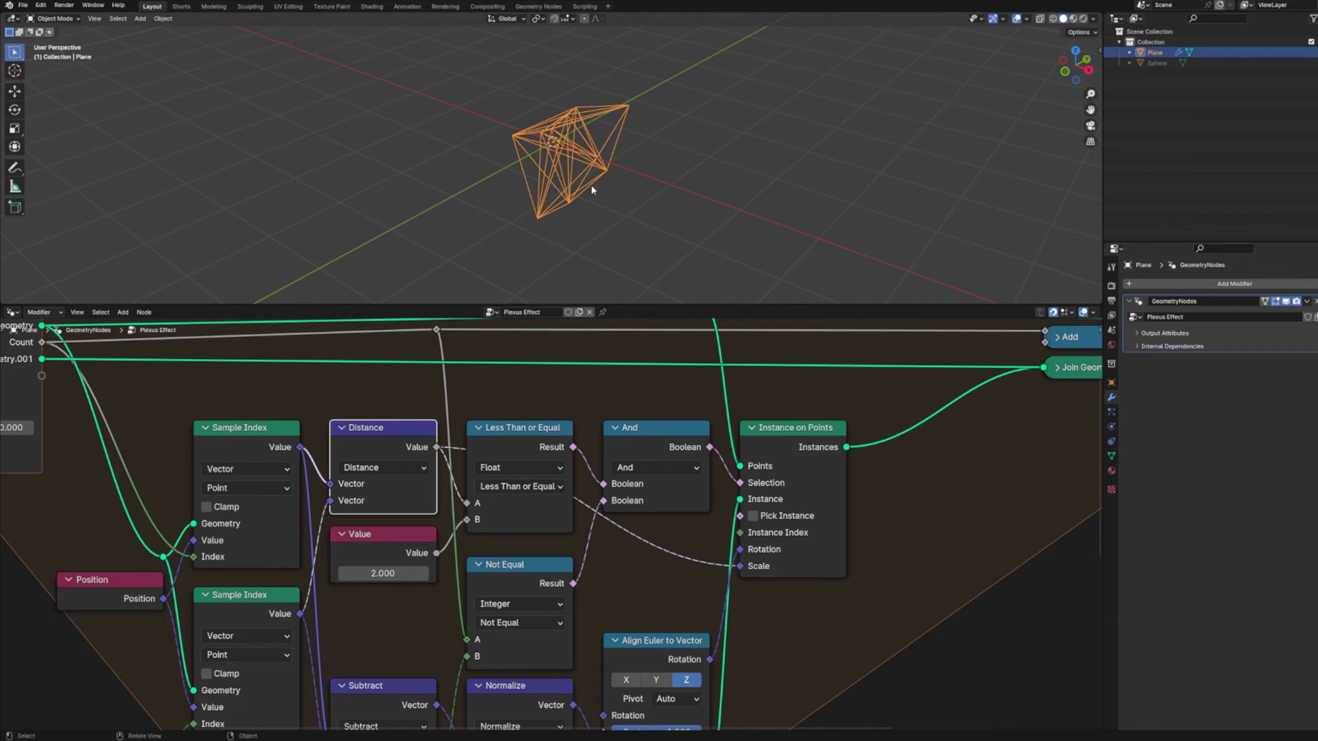
scroll(591, 184, "up", 4)
middle_click_drag(591, 184, 626, 184)
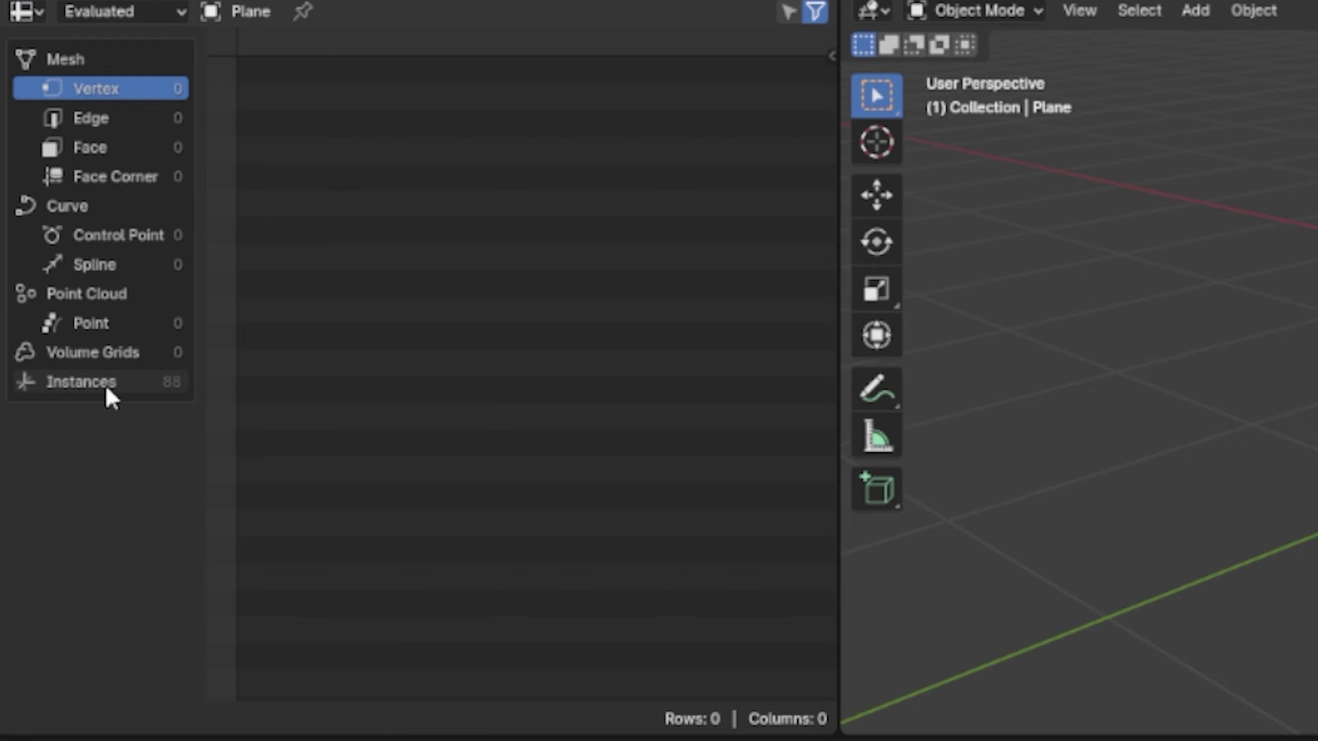
Step: List the 88 evaluated Instances in the spreadsheet and inspect the plexus web from several angles
left_click(103, 383)
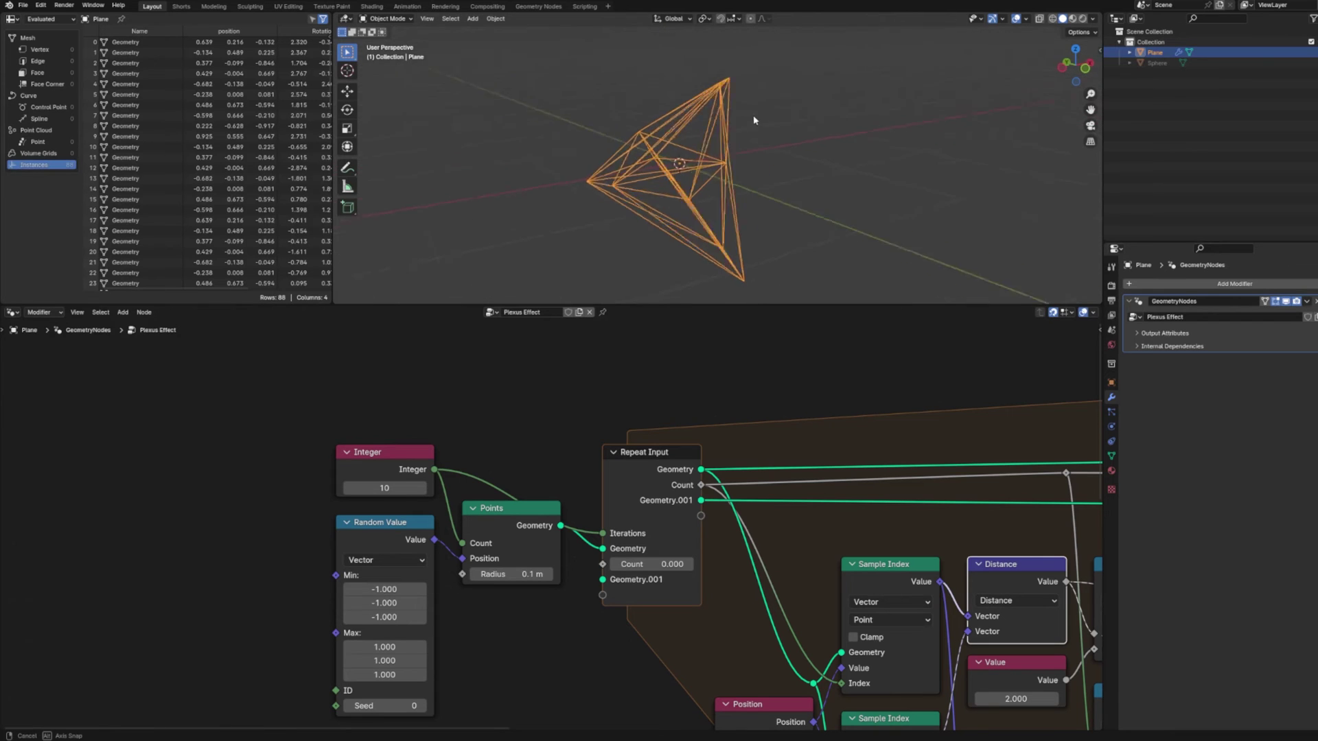
middle_click_drag(776, 123, 596, 208)
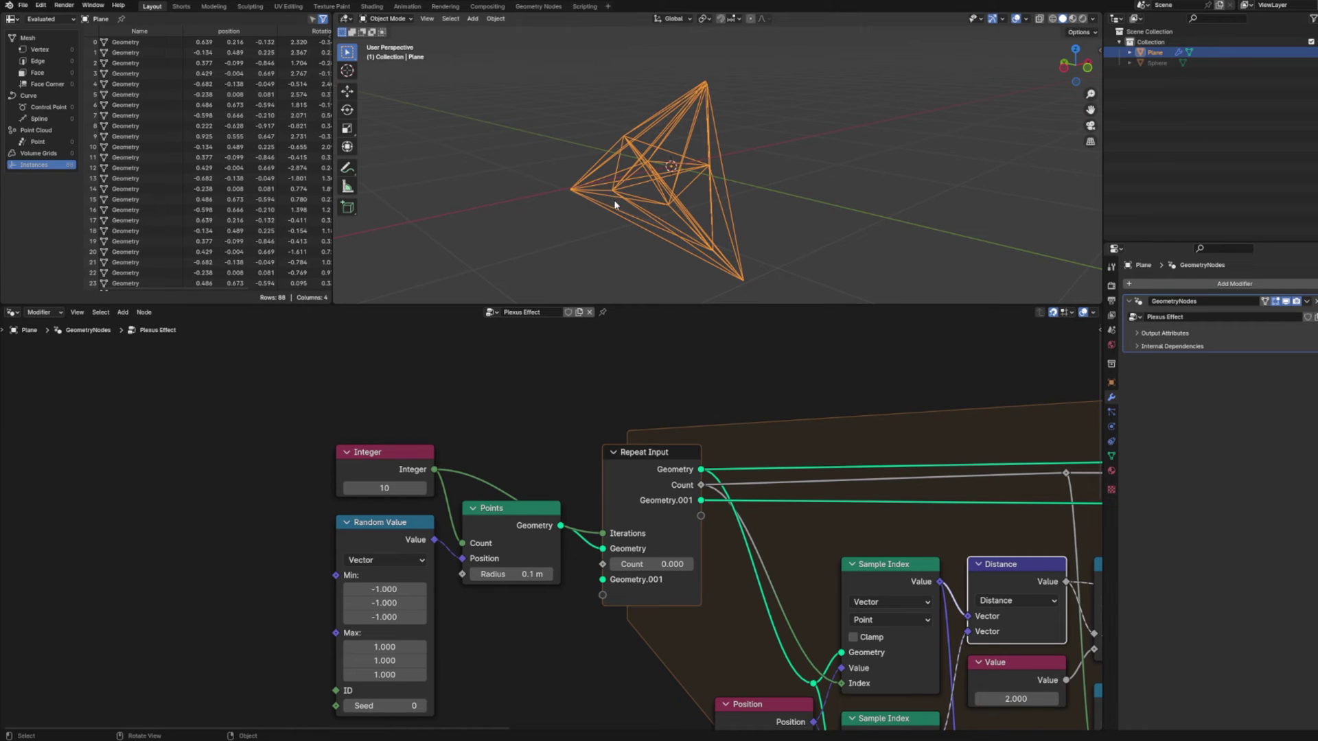
middle_click_drag(759, 91, 797, 144)
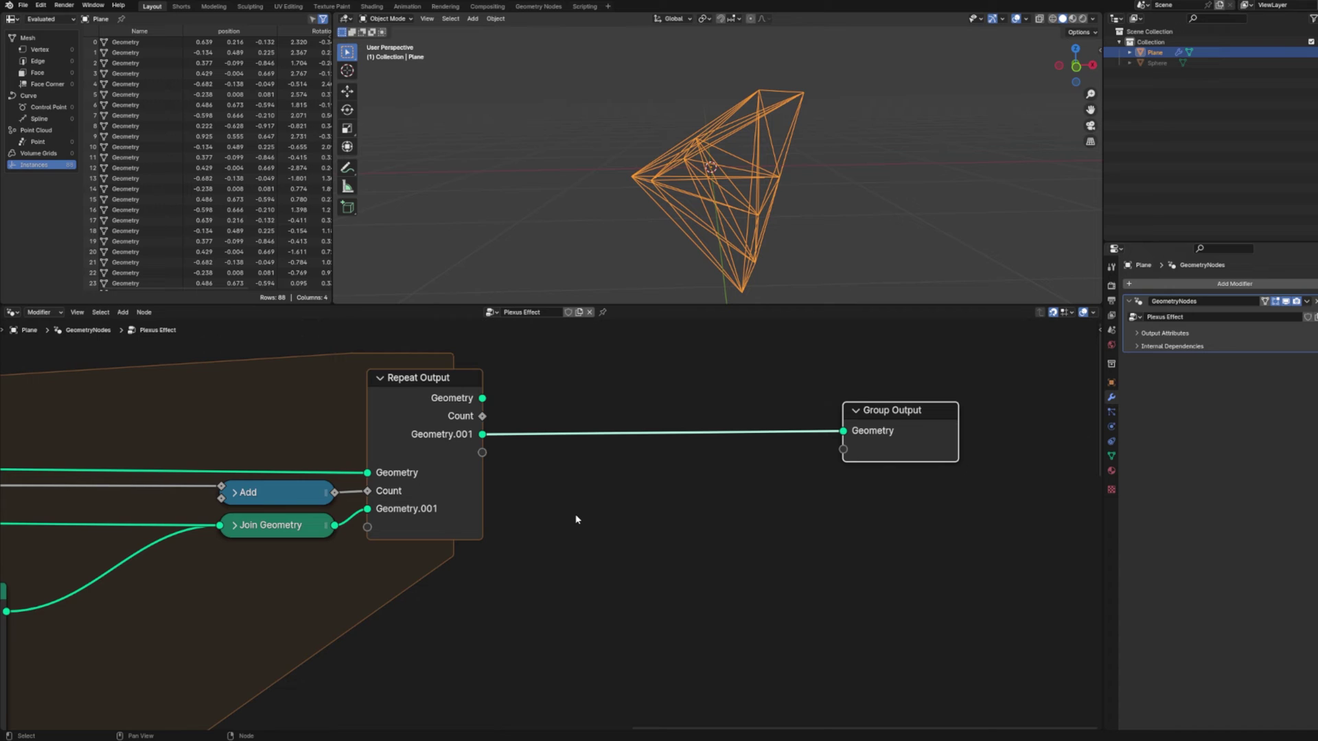
key("Home")
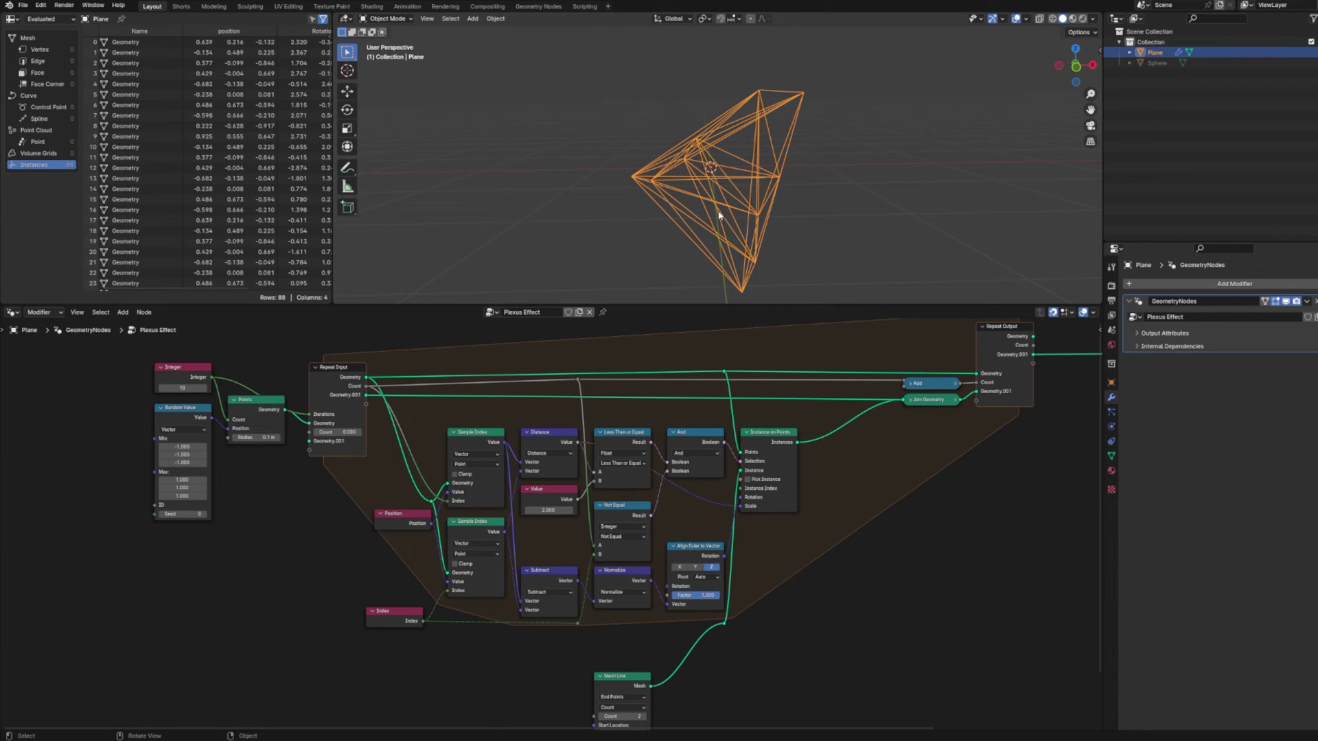
Step: Insert Realize Instances and a 0.001 m Merge by Distance between Repeat Output and Group Output
middle_click_drag(1023, 435, 841, 444)
scroll(587, 471, "up", 3)
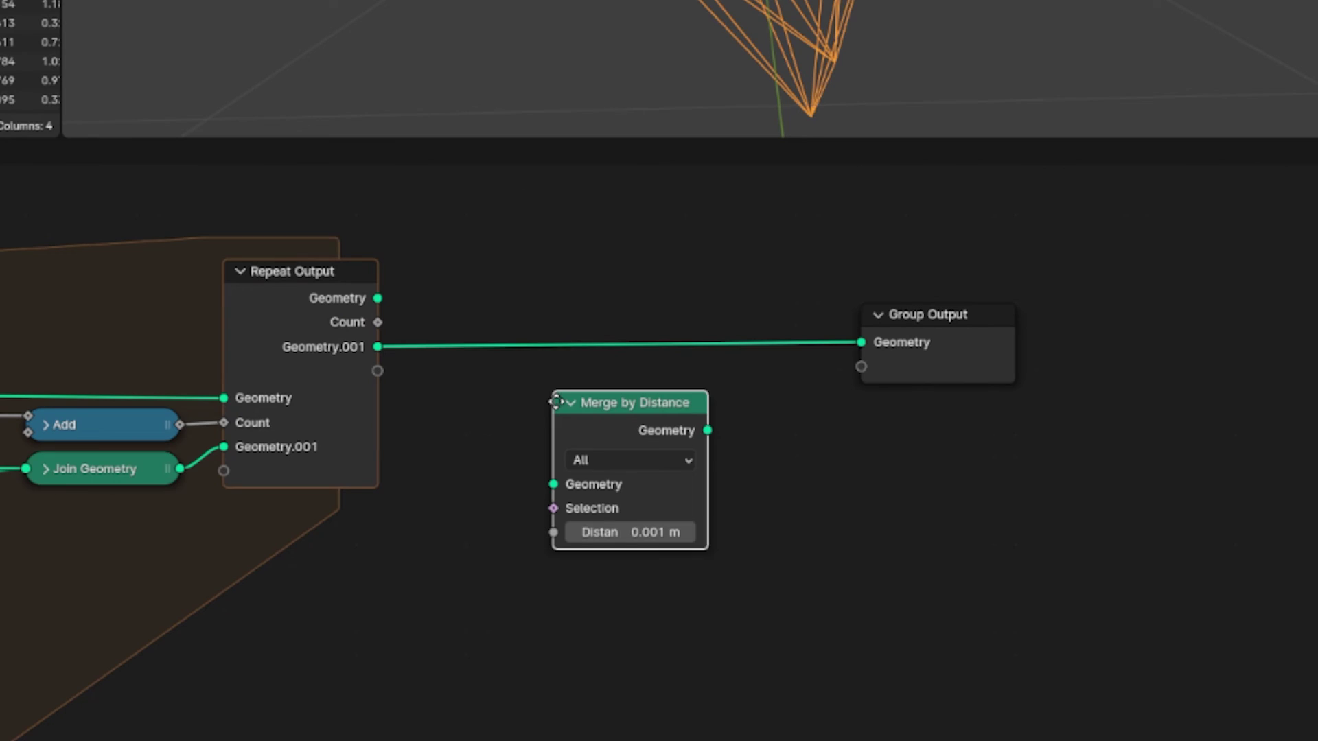
left_click(608, 405)
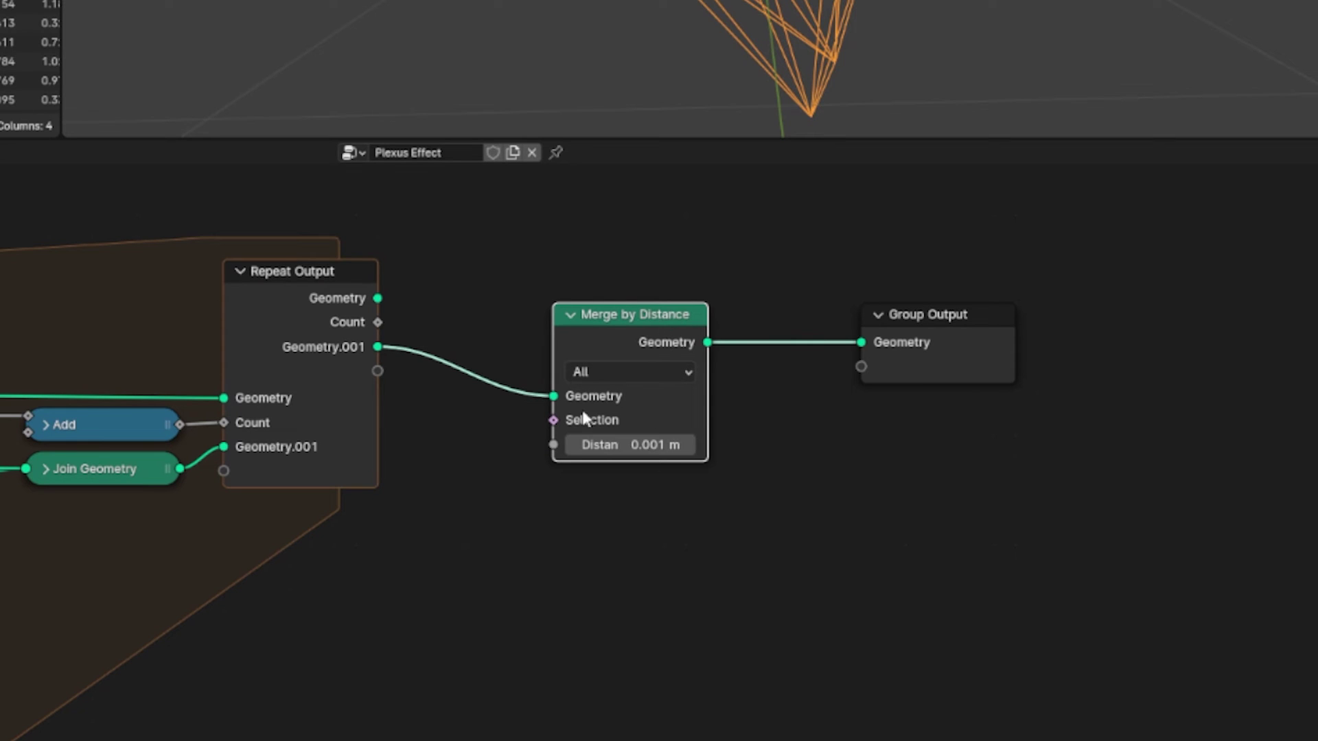
left_click_drag(630, 336, 713, 336)
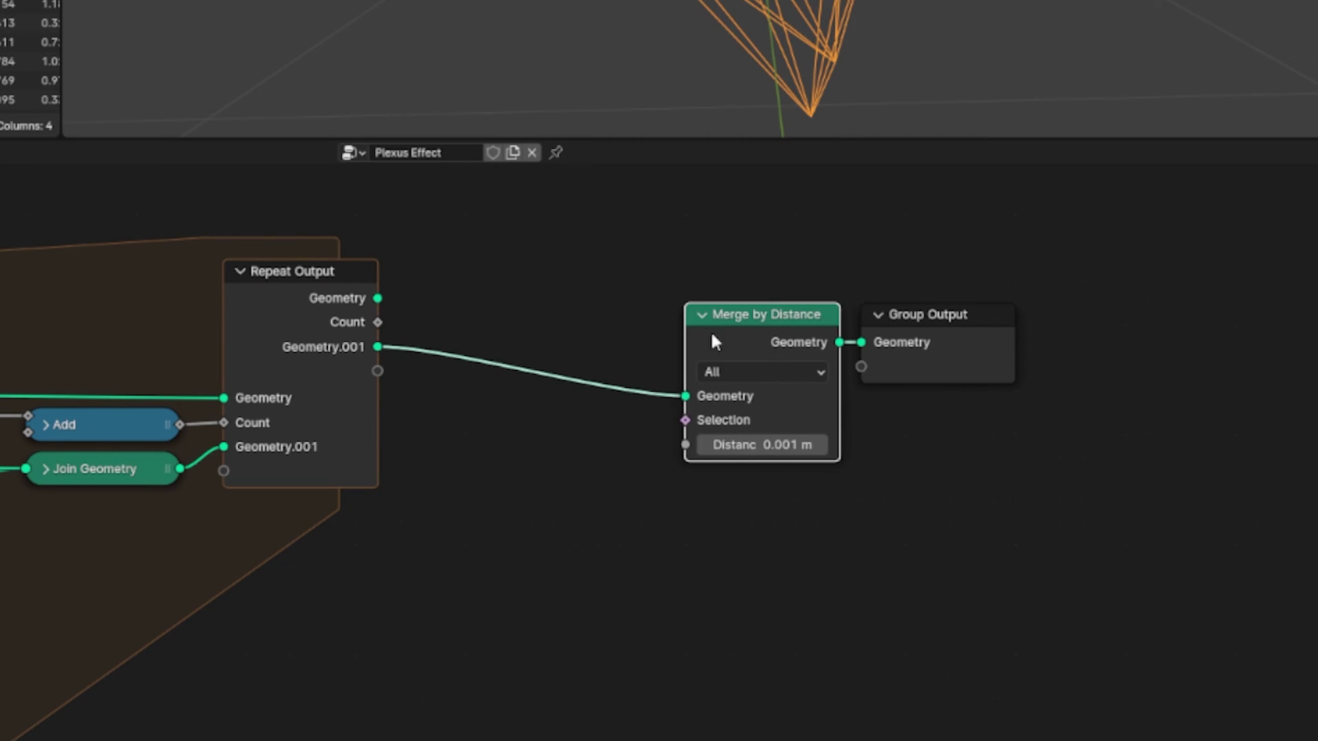
left_click(451, 358)
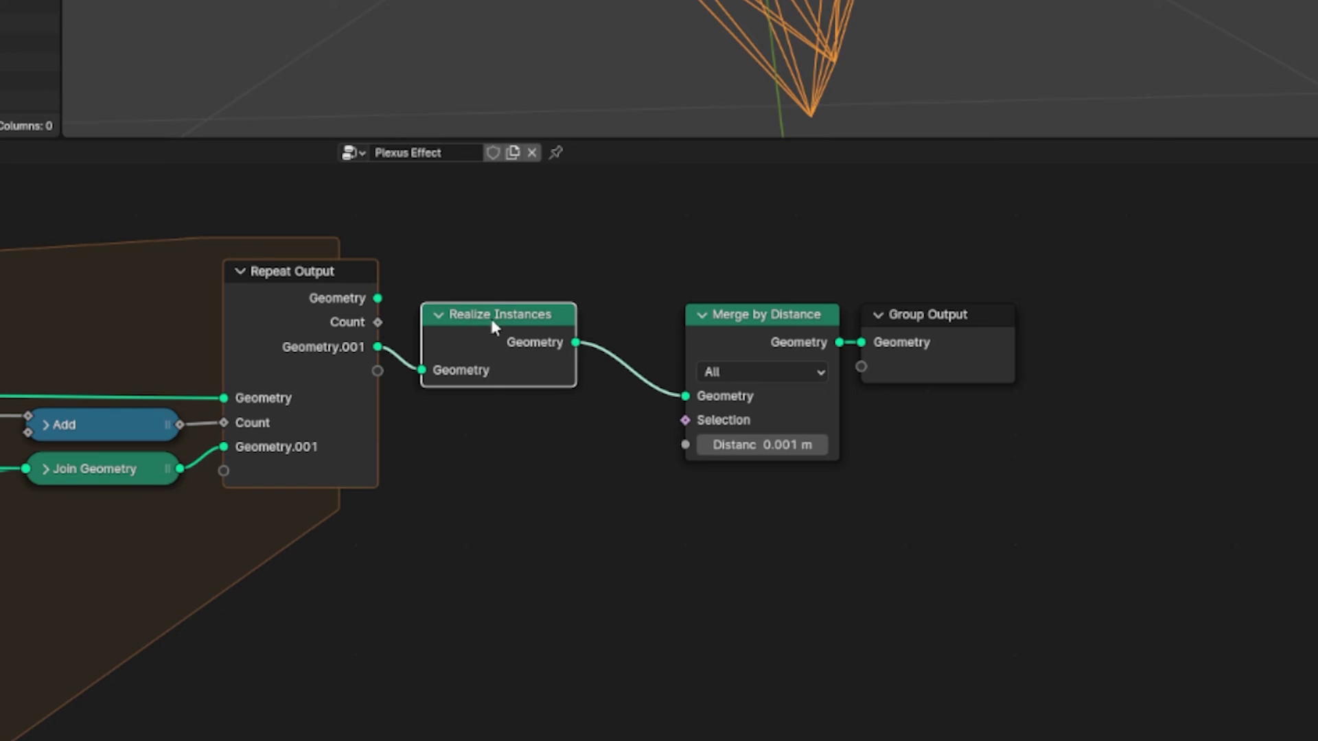
left_click_drag(707, 328, 663, 328)
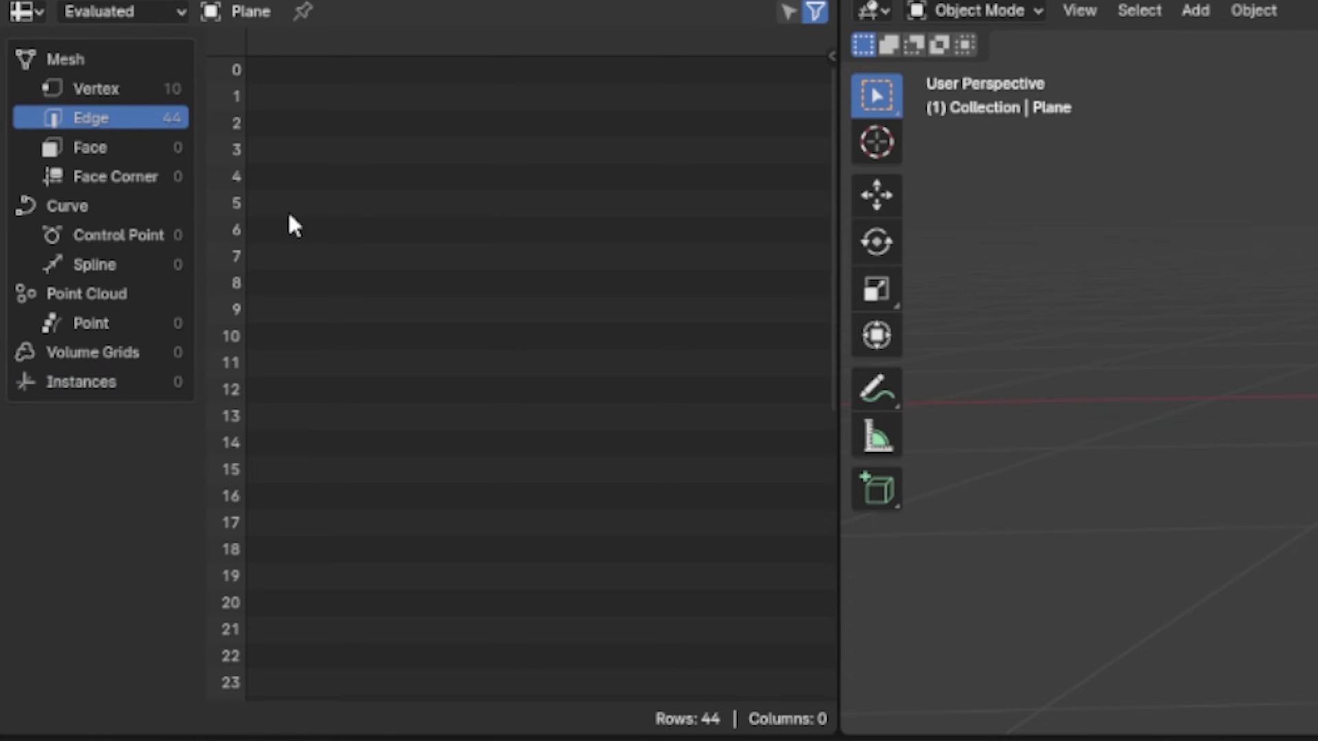
Step: Check the merged mesh's vertices and edges in the Spreadsheet: 10 vertices, 44 edges
left_click(84, 88)
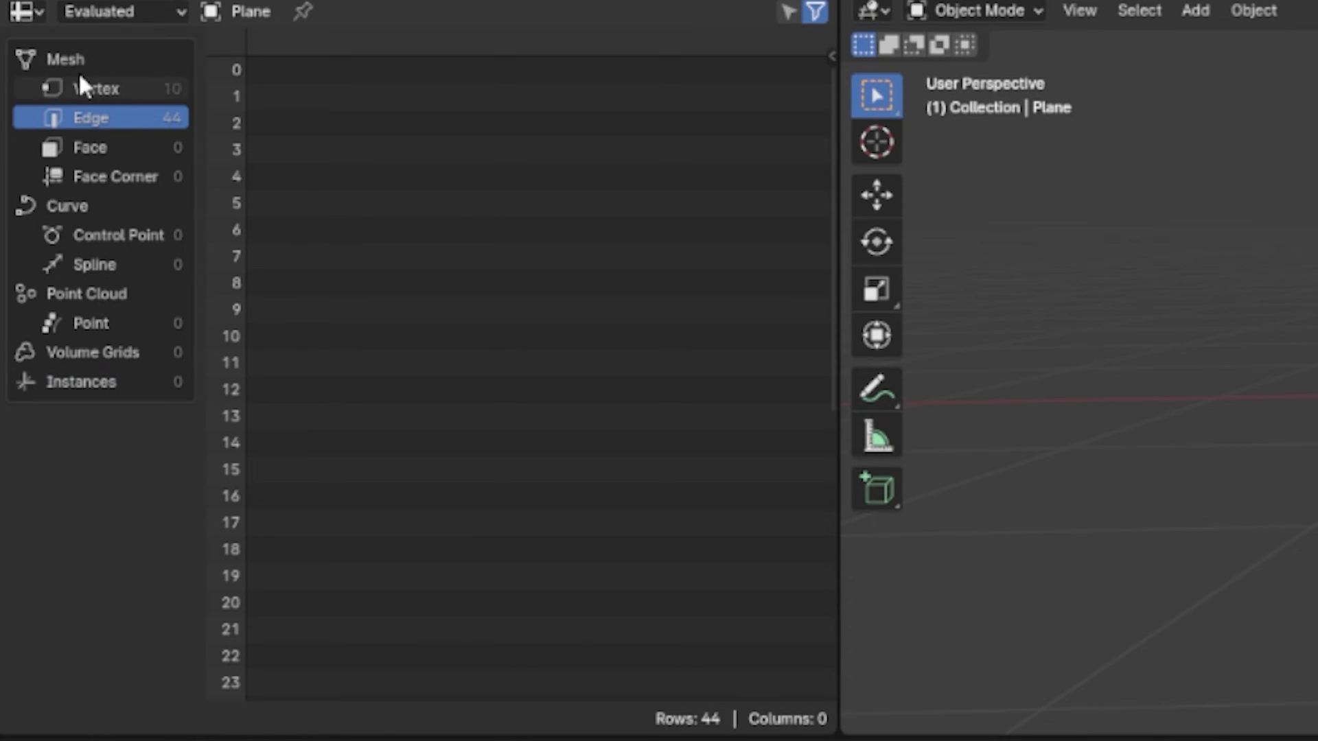
left_click(134, 118)
left_click(134, 85)
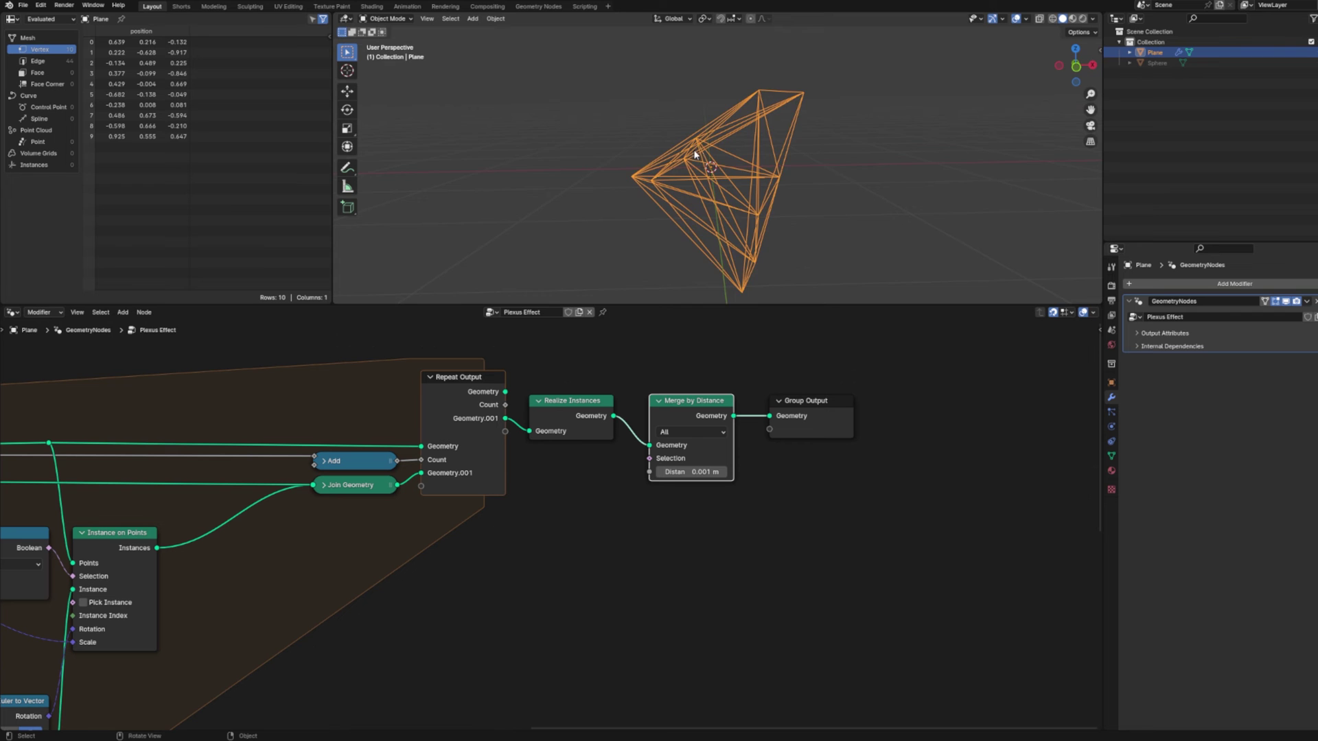
middle_click_drag(721, 171, 730, 295)
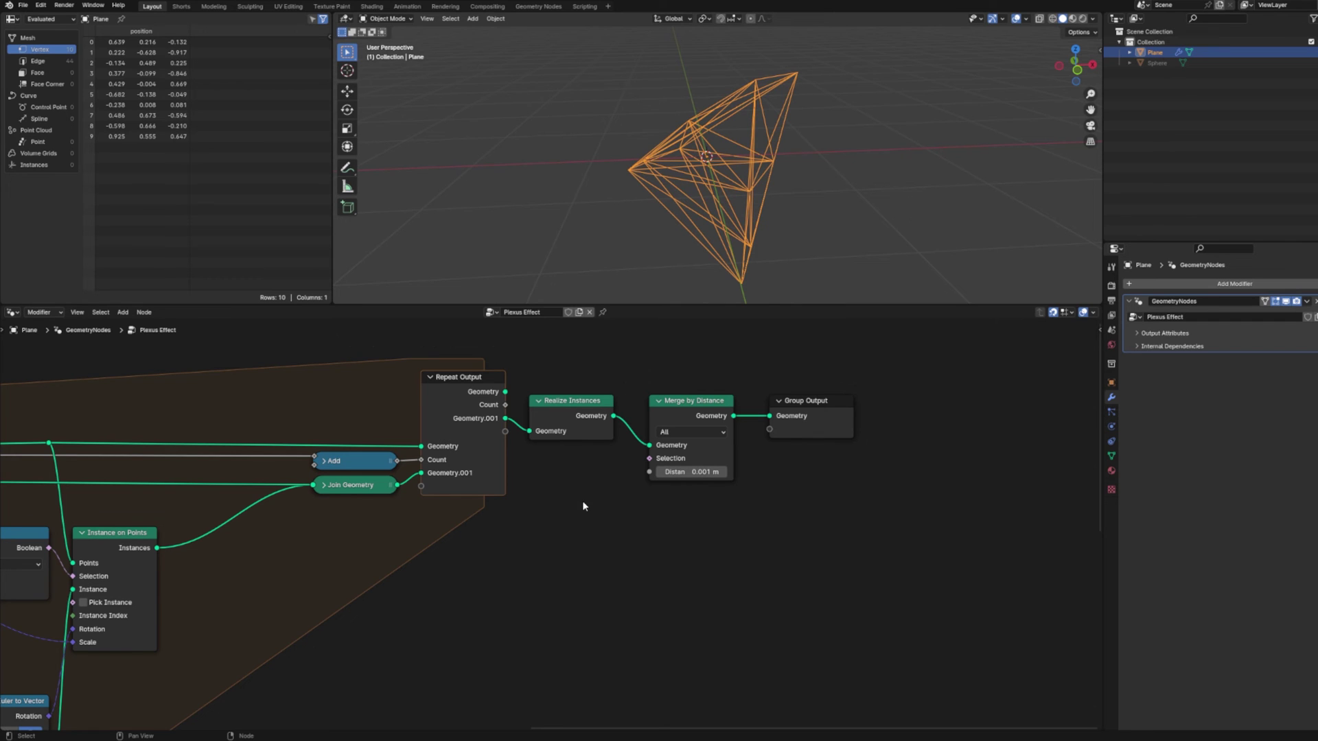
Step: Switch the Math node feeding instance scale from Add to Divide by 2.000
key("Home")
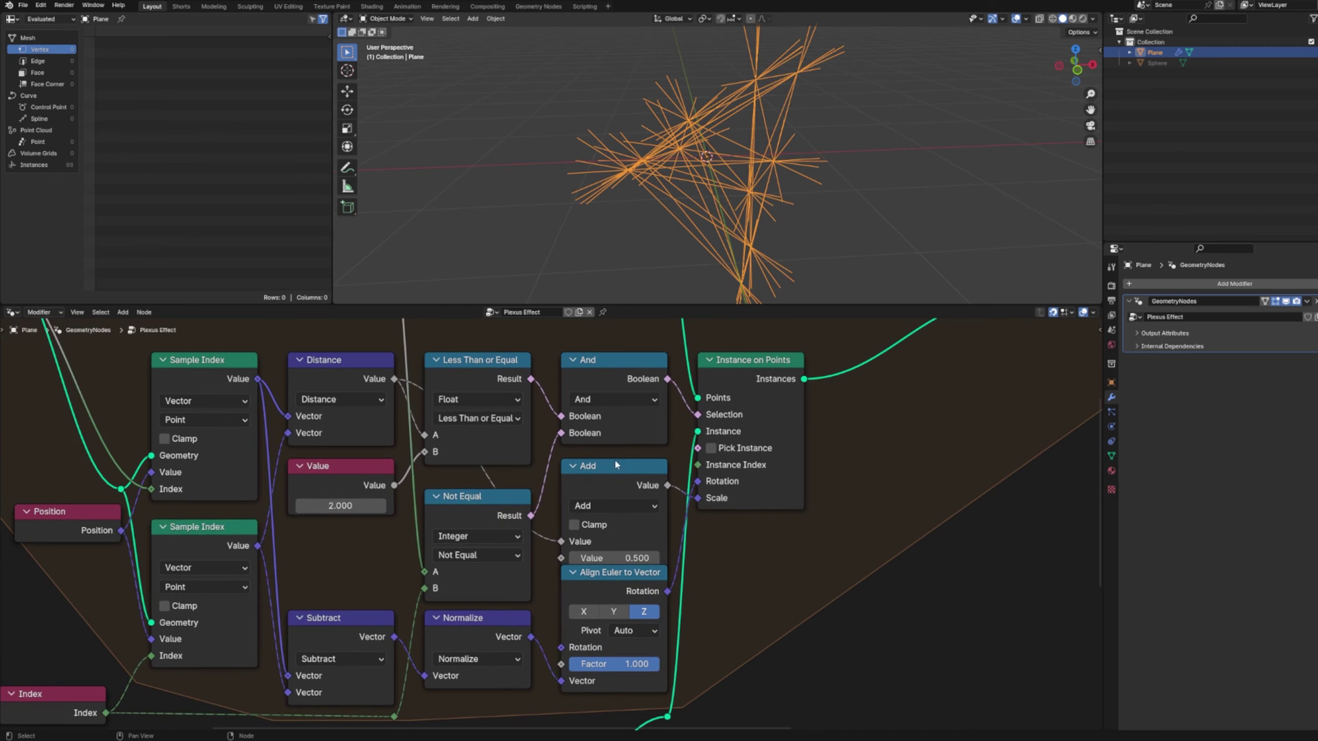
left_click(594, 505)
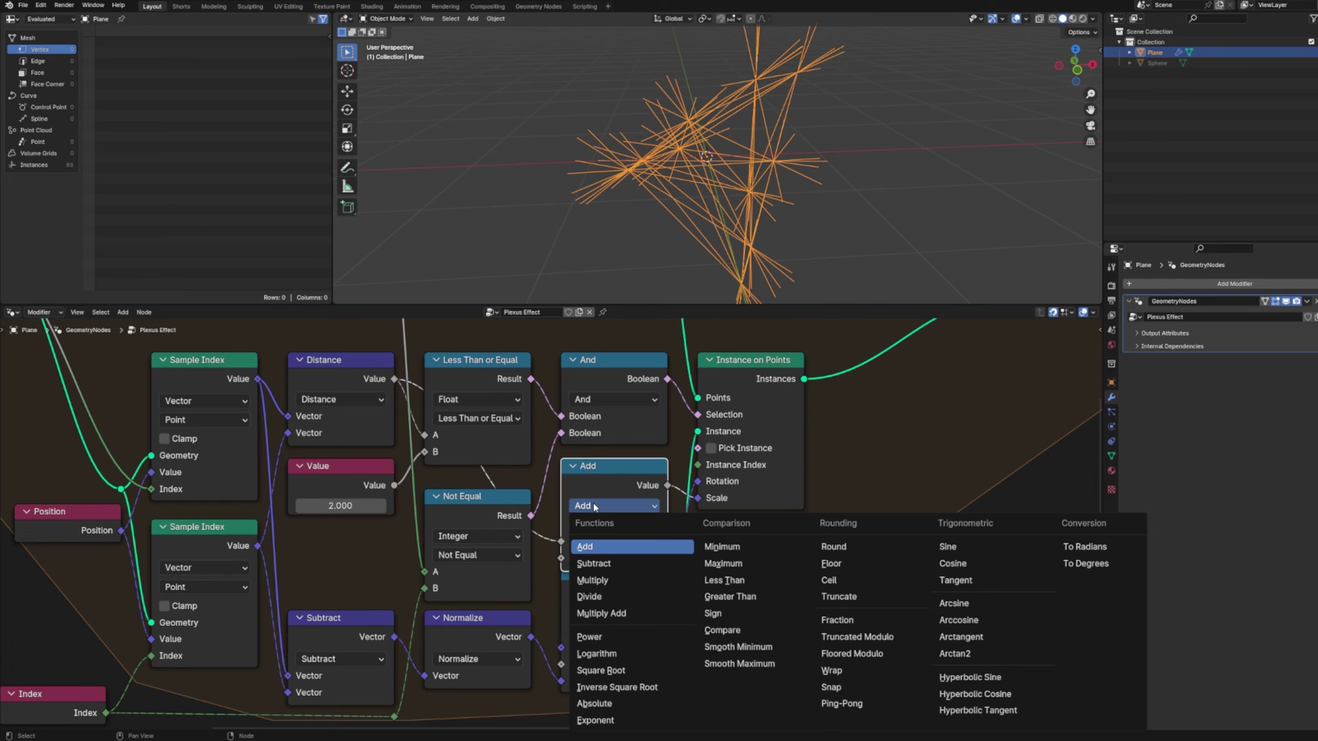
left_click(603, 604)
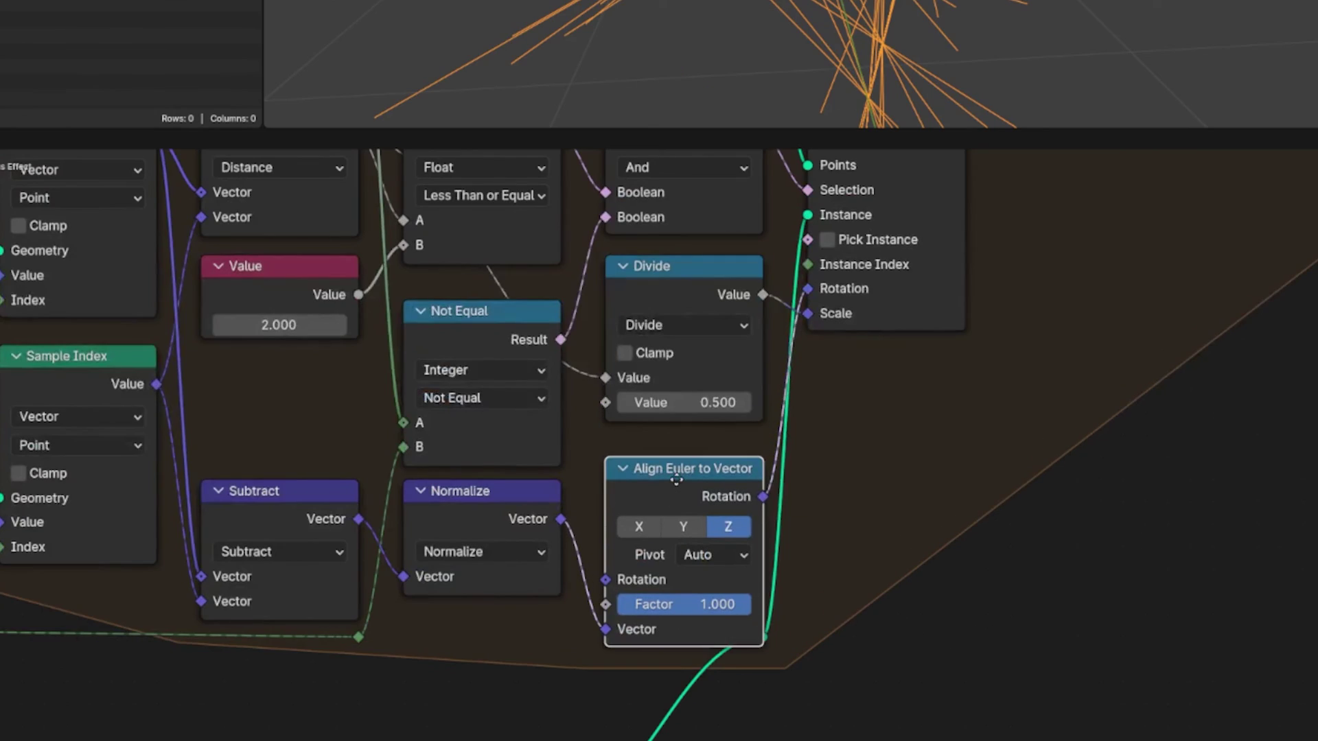
left_click_drag(676, 480, 676, 470)
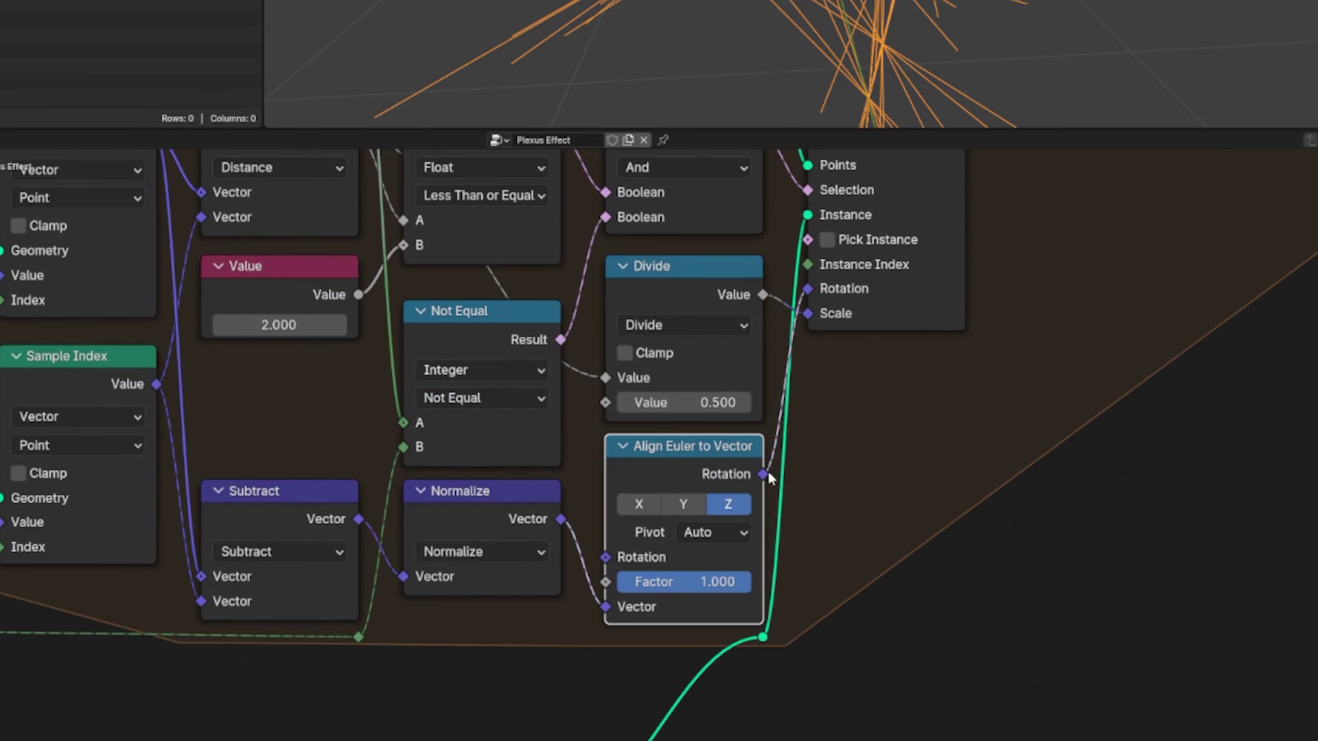
left_click(683, 402)
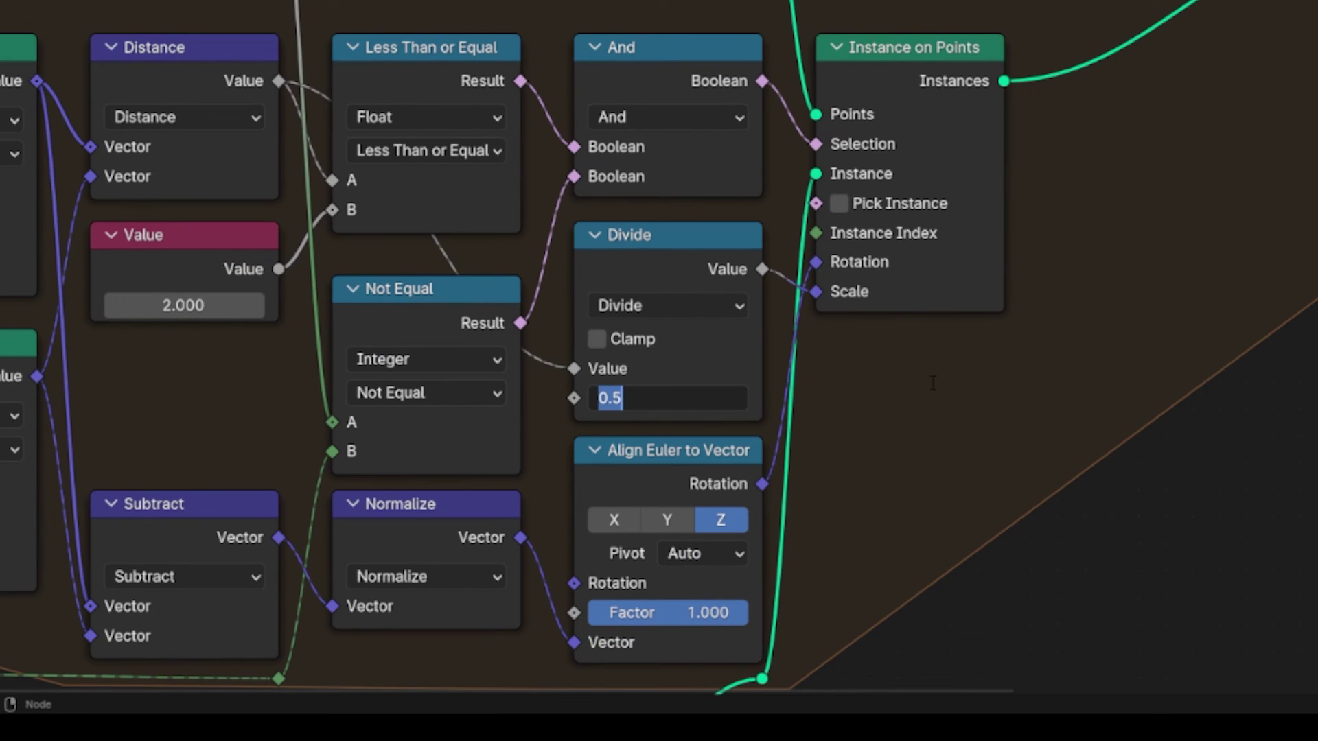
type("2")
key("Return")
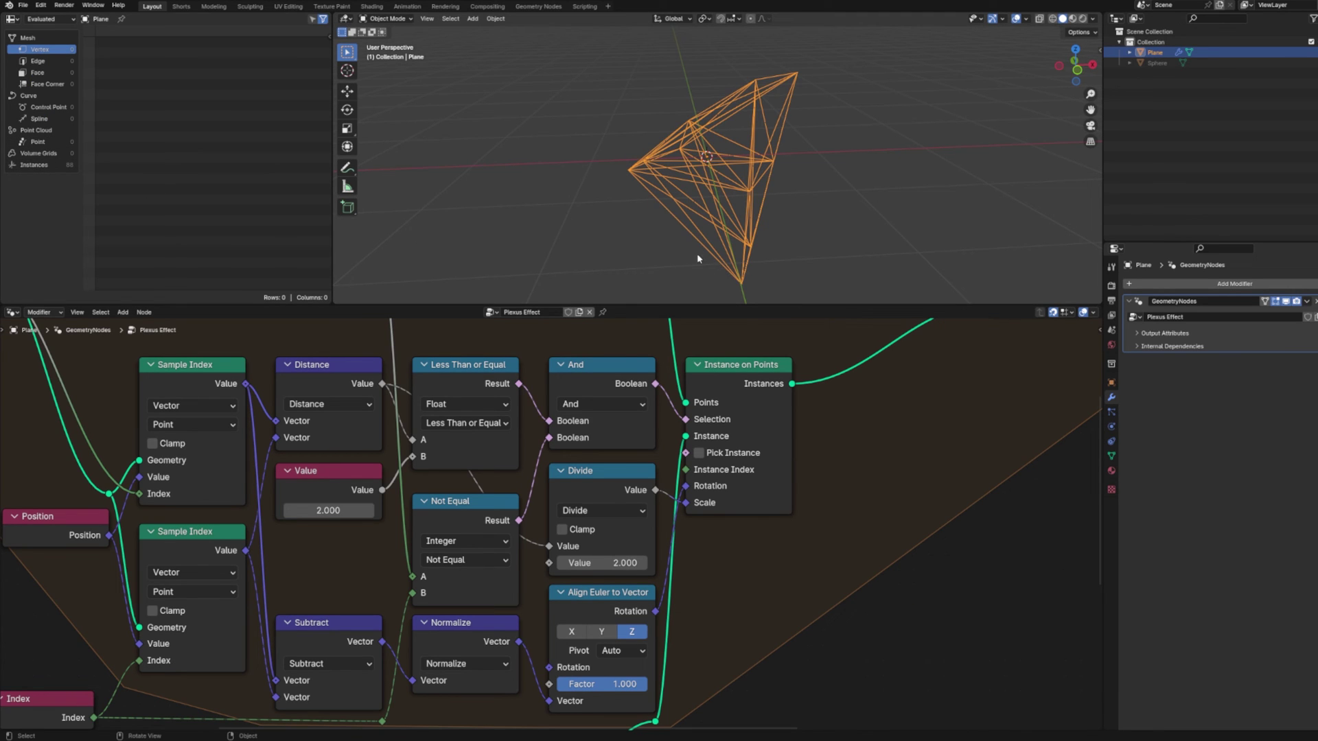
left_click(641, 563)
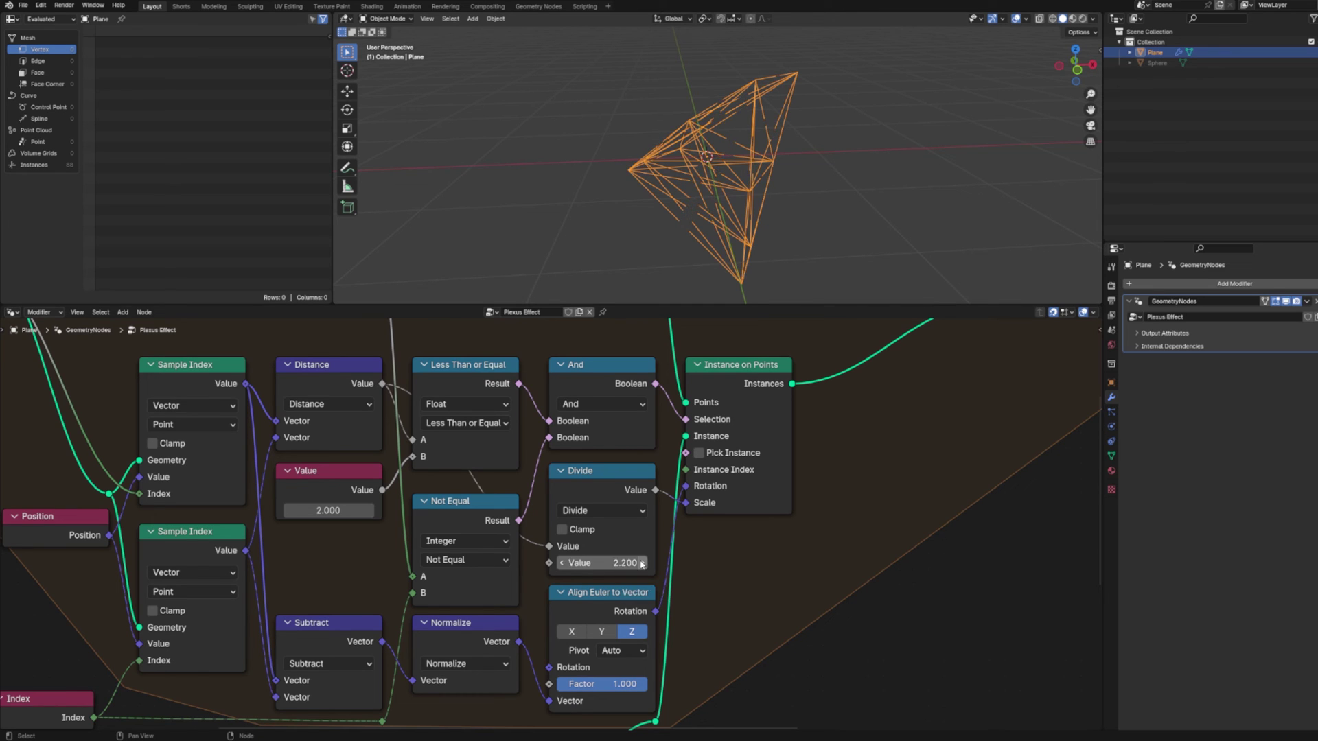
left_click(641, 563)
middle_click_drag(682, 283, 774, 259)
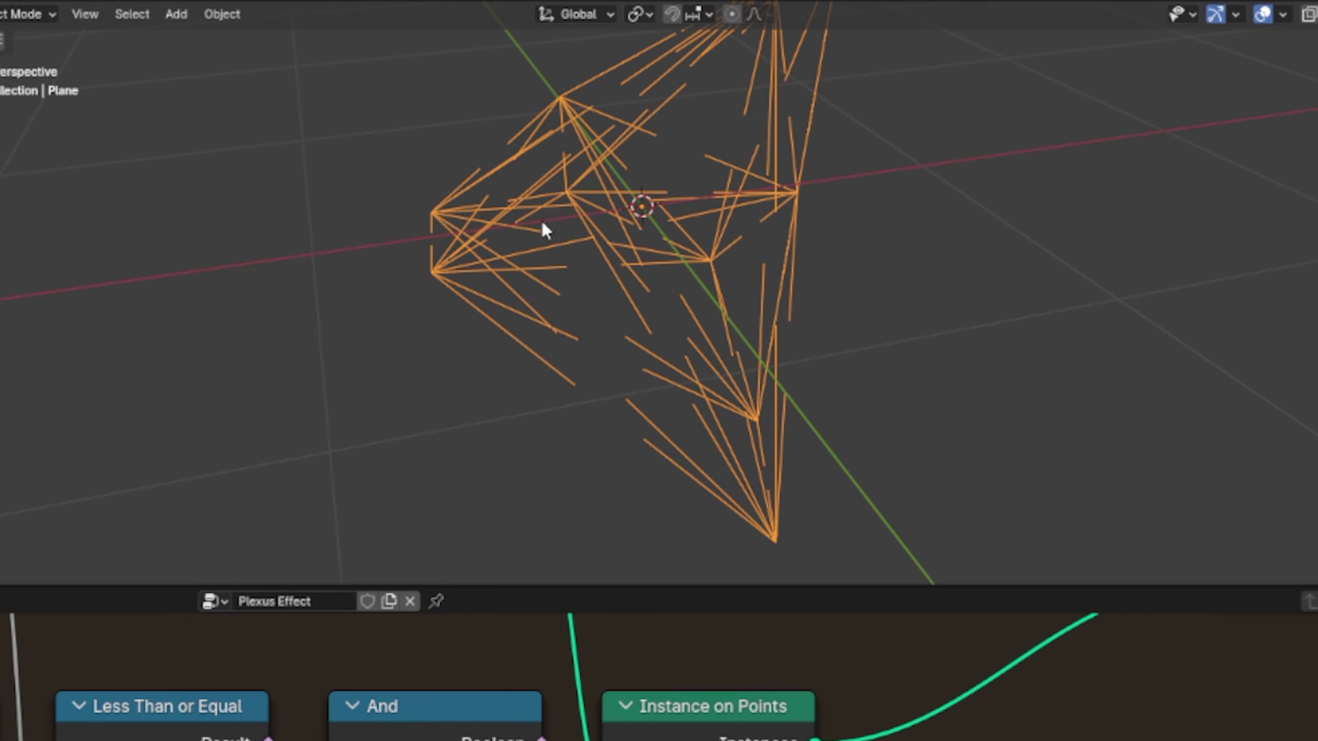
middle_click_drag(475, 265, 563, 196)
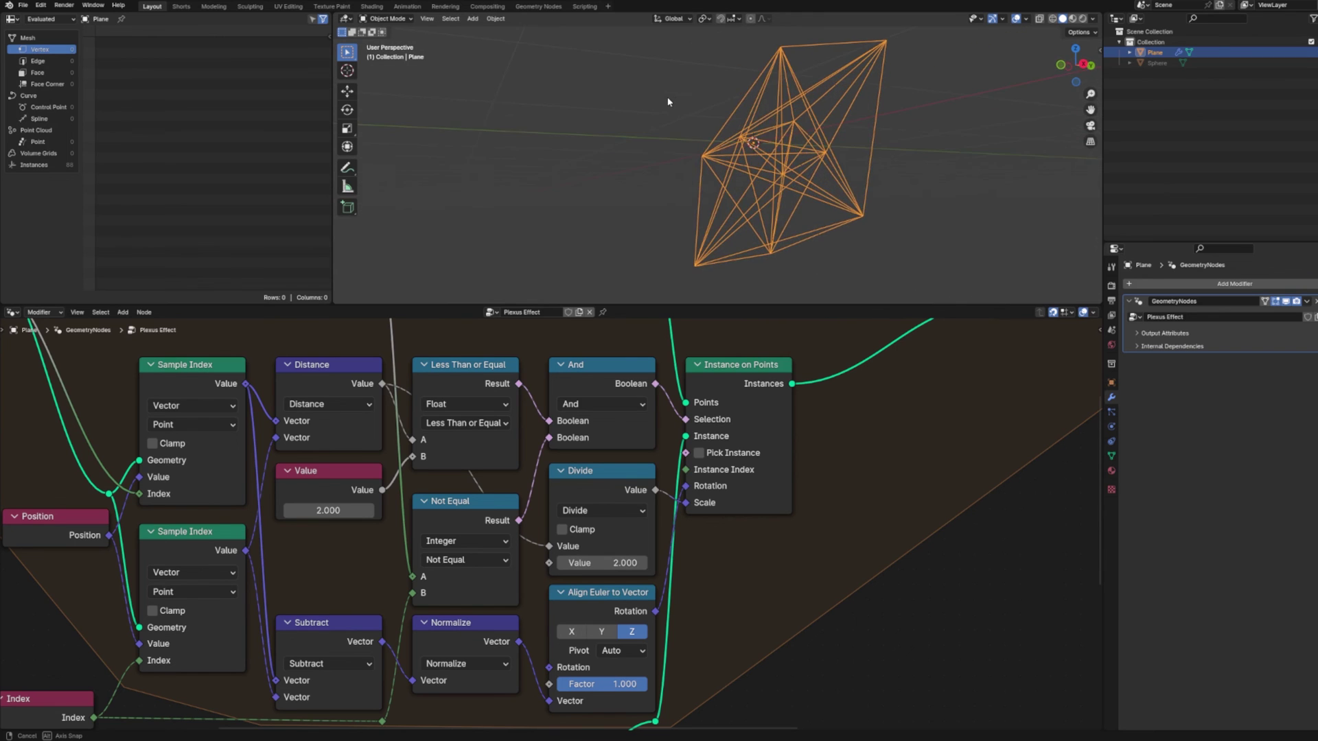
middle_click_drag(666, 113, 848, 75)
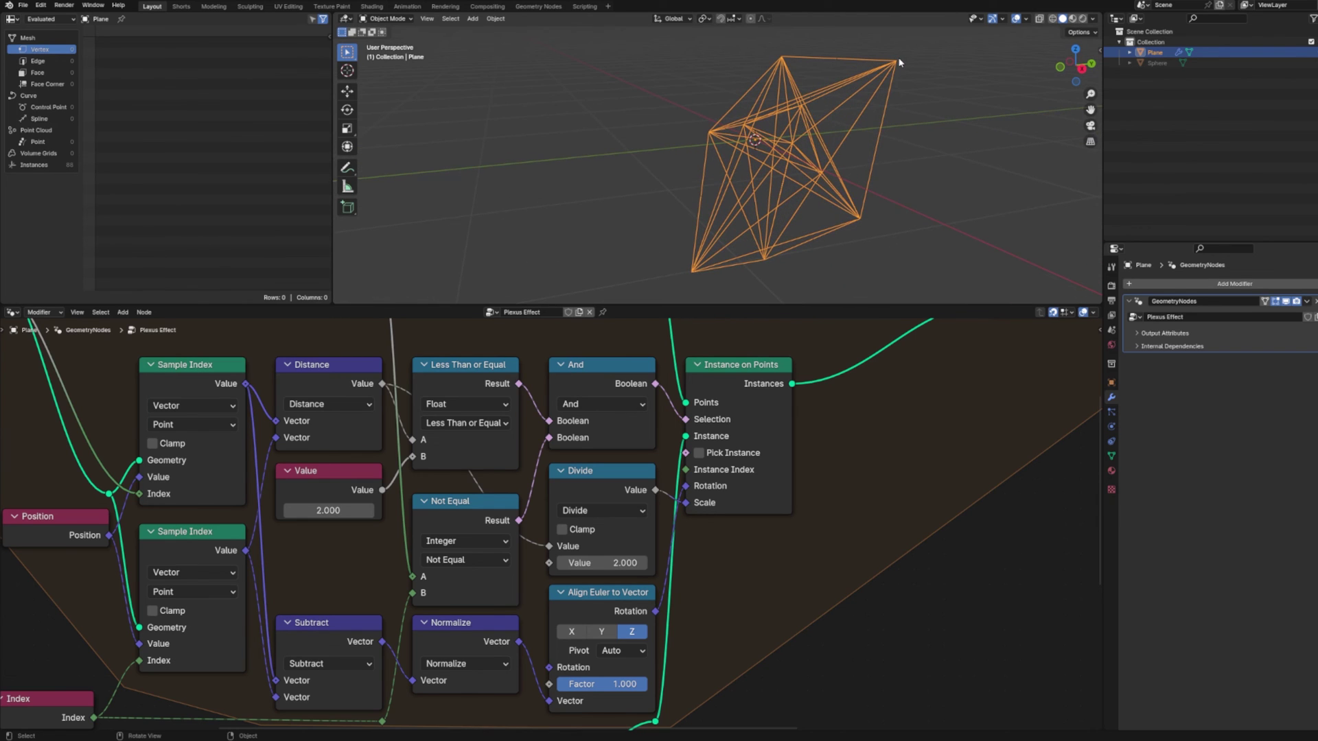
middle_click_drag(761, 121, 772, 240)
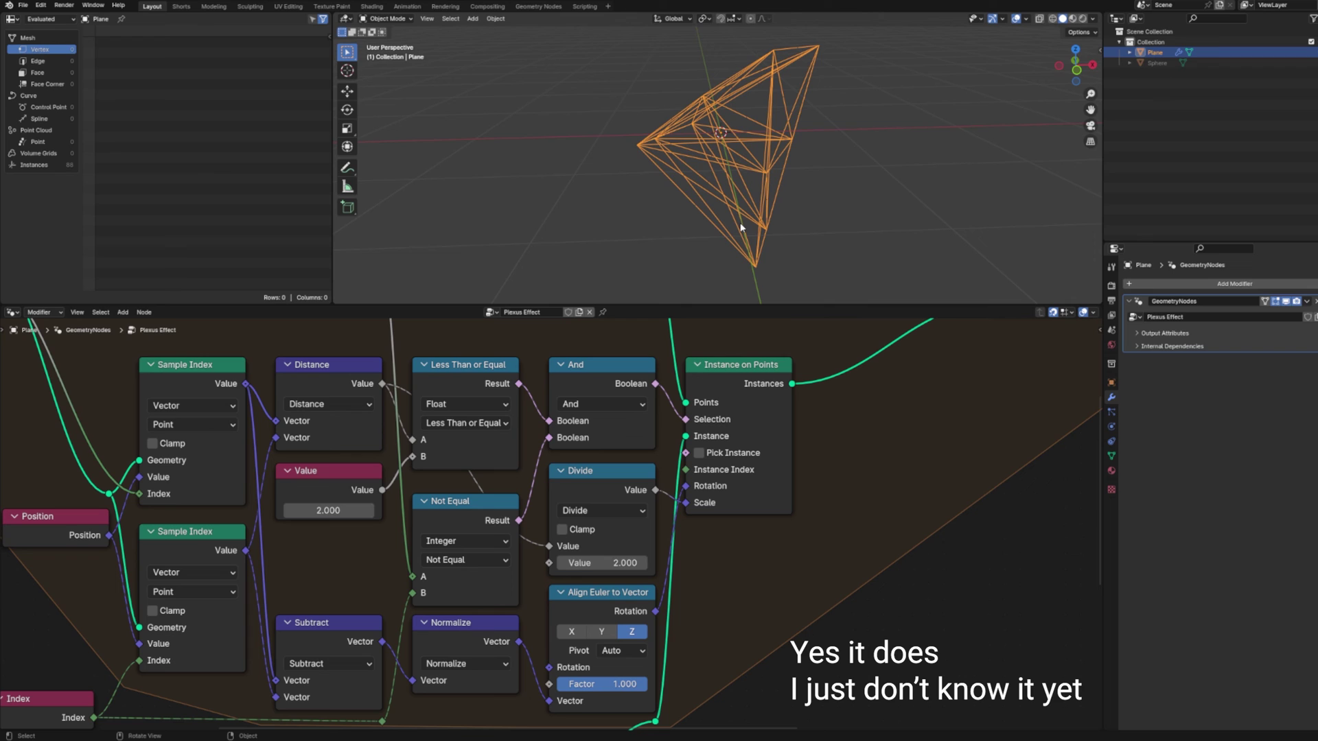
scroll(573, 375, "down", 4)
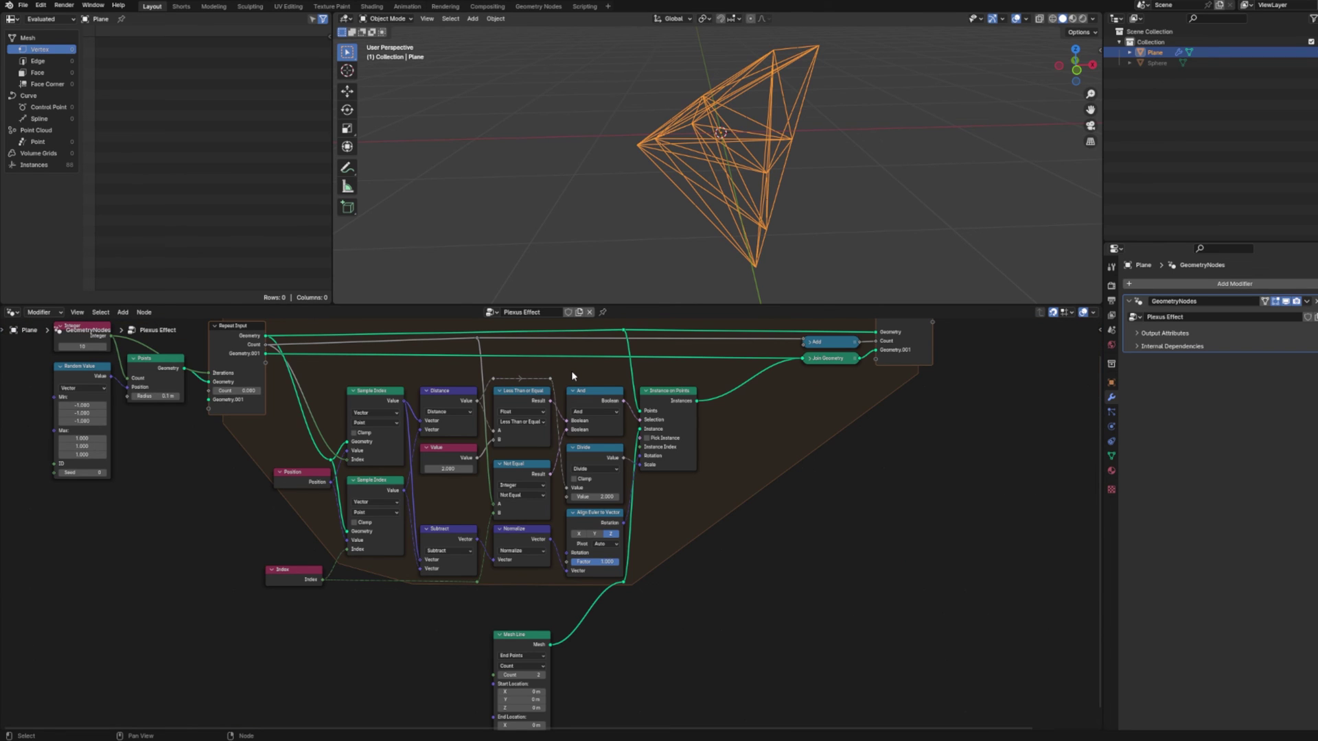